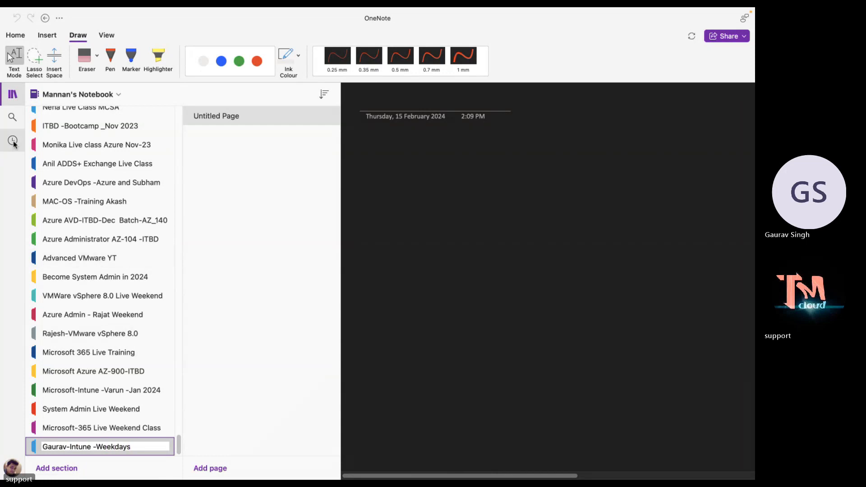
Rename the untitled page, entering 'Microsoft' as its title.
{"action": "left_click", "coordinate": [13, 94]}
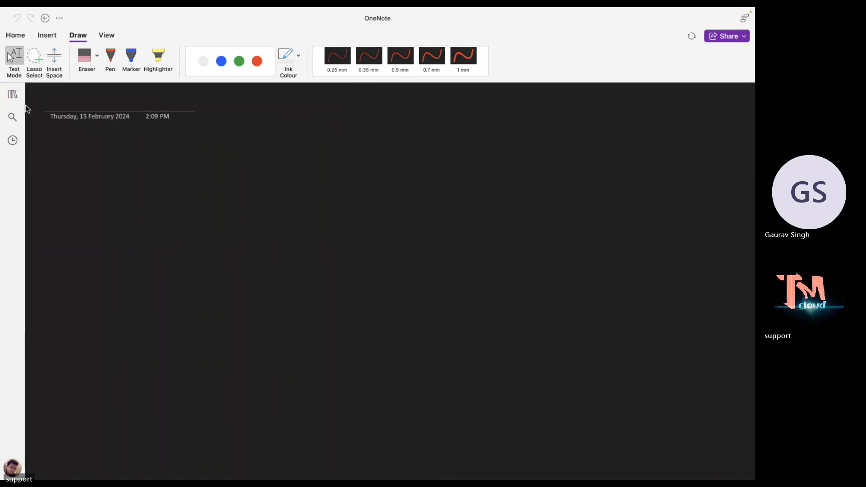
{"action": "left_click", "coordinate": [15, 94]}
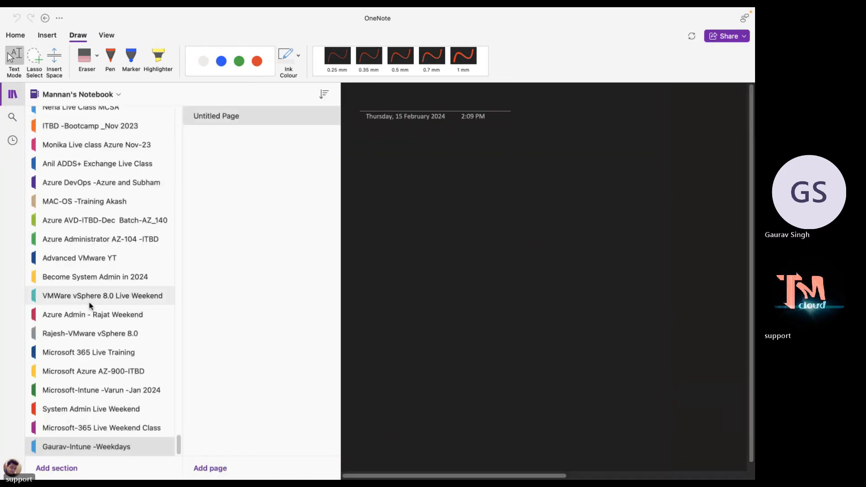
{"action": "right_click", "coordinate": [239, 120]}
{"action": "left_click", "coordinate": [258, 129]}
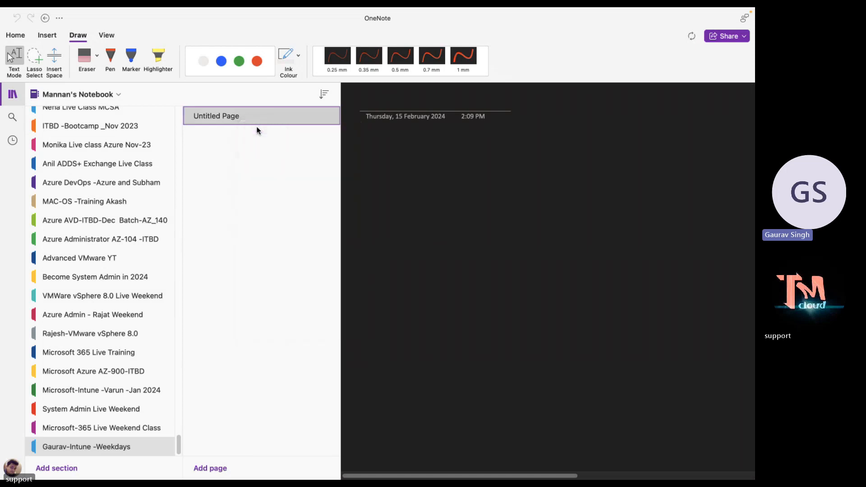
{"action": "type", "text": "Azure---"}
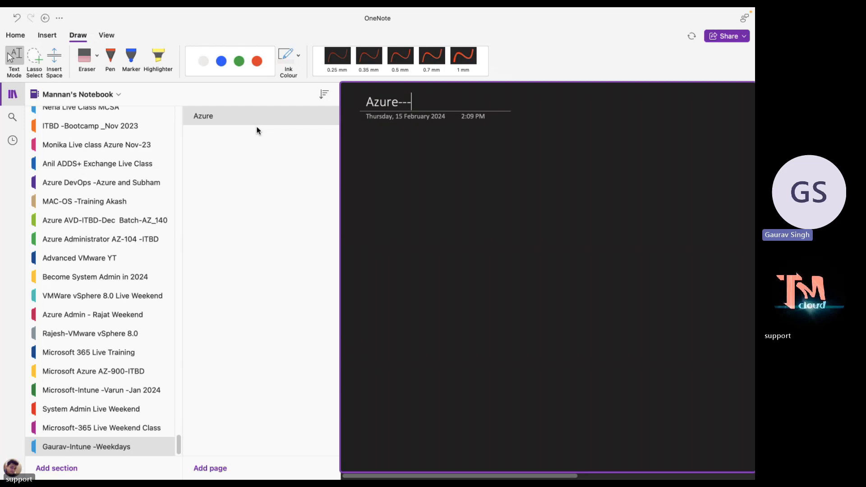
{"action": "key", "text": "BackSpace"}
{"action": "key", "text": "BackSpace"}
{"action": "key", "text": "BackSpace"}
{"action": "key", "text": "BackSpace"}
{"action": "key", "text": "BackSpace"}
{"action": "key", "text": "BackSpace"}
{"action": "type", "text": "Microsoft"}
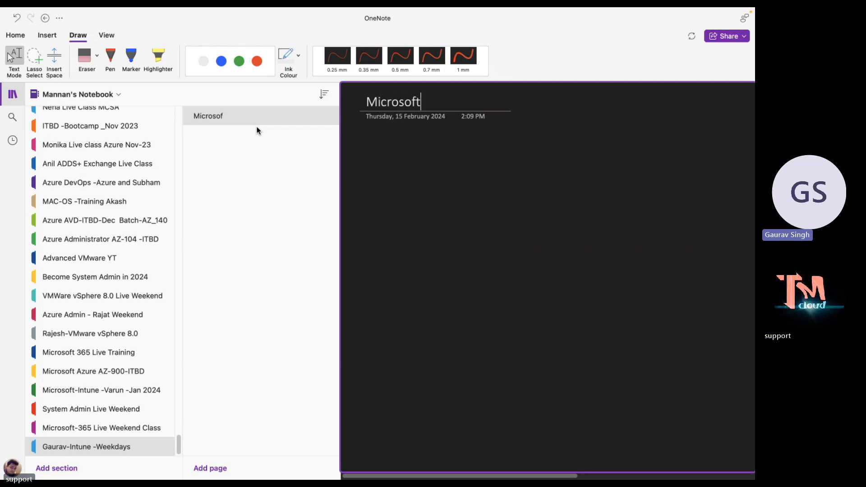
{"action": "key", "text": "Return"}
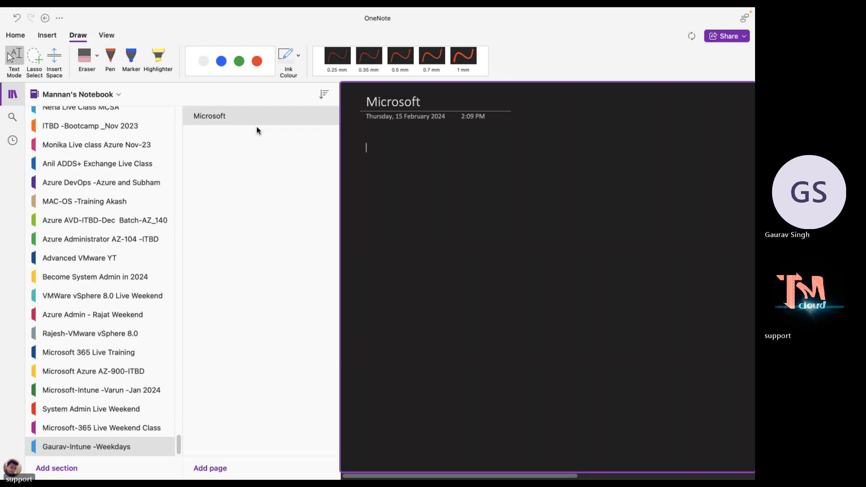
Complete the title as 'Microsoft-Intune' and collapse the section and page lists.
{"action": "left_click", "coordinate": [430, 99]}
{"action": "type", "text": "-"}
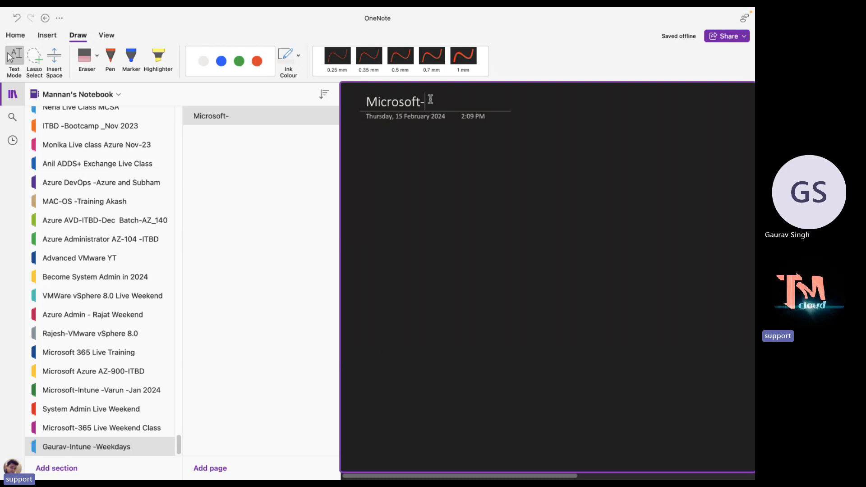
{"action": "type", "text": "Inr"}
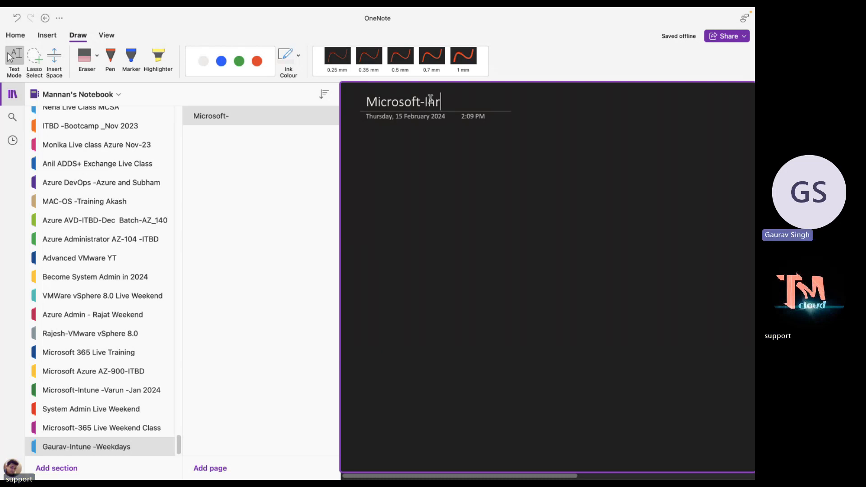
{"action": "key", "text": "BackSpace"}
{"action": "type", "text": "tune"}
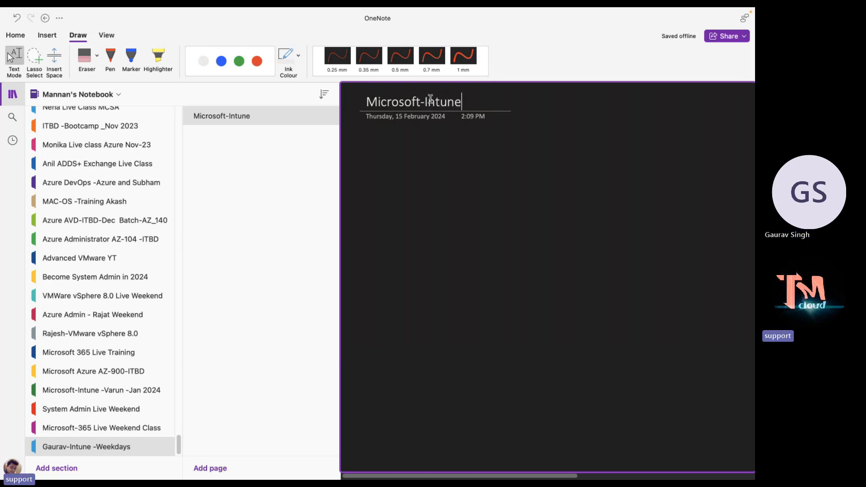
{"action": "left_click", "coordinate": [12, 94]}
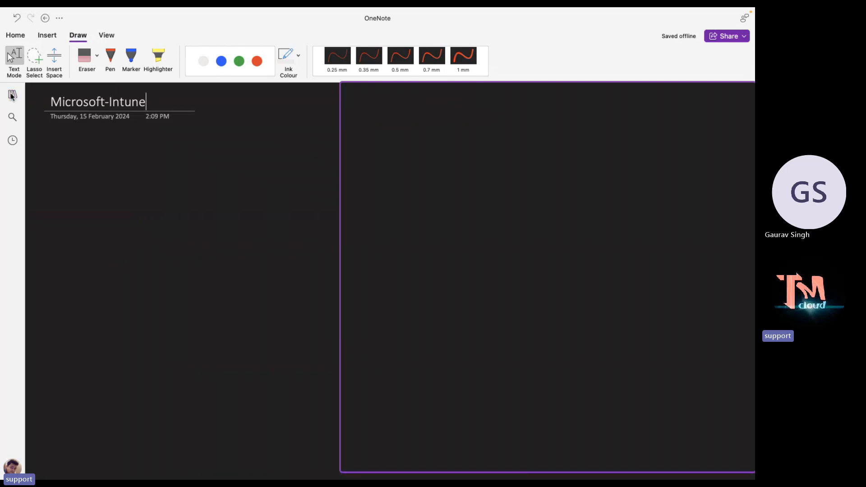
Set the pen to 0.5 mm green ink on the blank Microsoft-Intune page.
{"action": "left_click", "coordinate": [168, 177]}
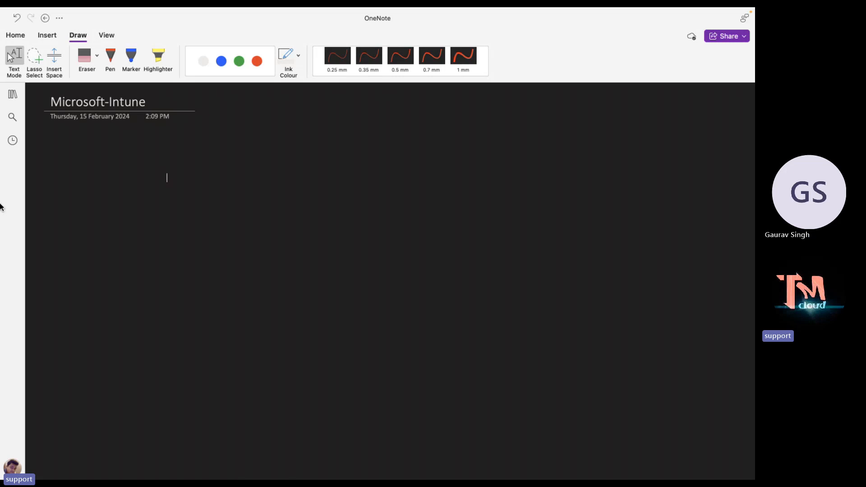
{"action": "left_click", "coordinate": [110, 57]}
{"action": "left_click", "coordinate": [239, 61]}
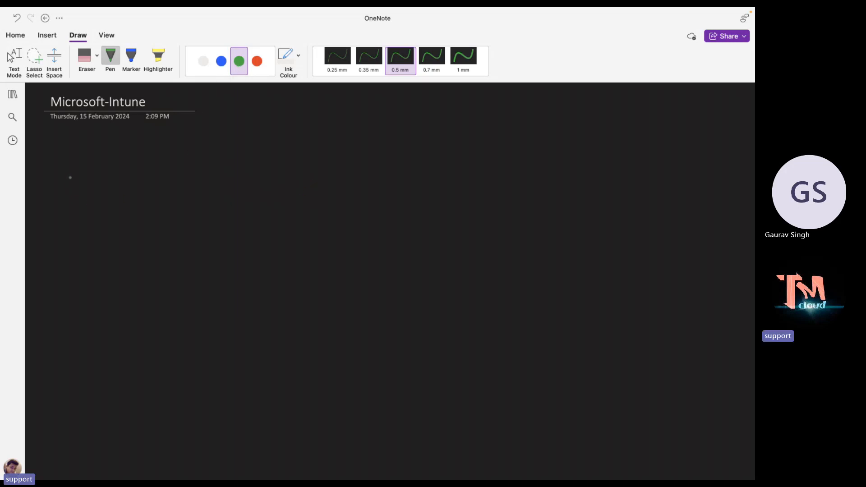
Draw a green rectangle and handwrite 'Intune' above it, undoing a stray stroke.
{"action": "mouse_move", "coordinate": [69, 177]}
{"action": "left_mouse_down"}
{"action": "mouse_move", "coordinate": [64, 274]}
{"action": "mouse_move", "coordinate": [201, 266]}
{"action": "mouse_move", "coordinate": [208, 164]}
{"action": "mouse_move", "coordinate": [70, 179]}
{"action": "left_mouse_up"}
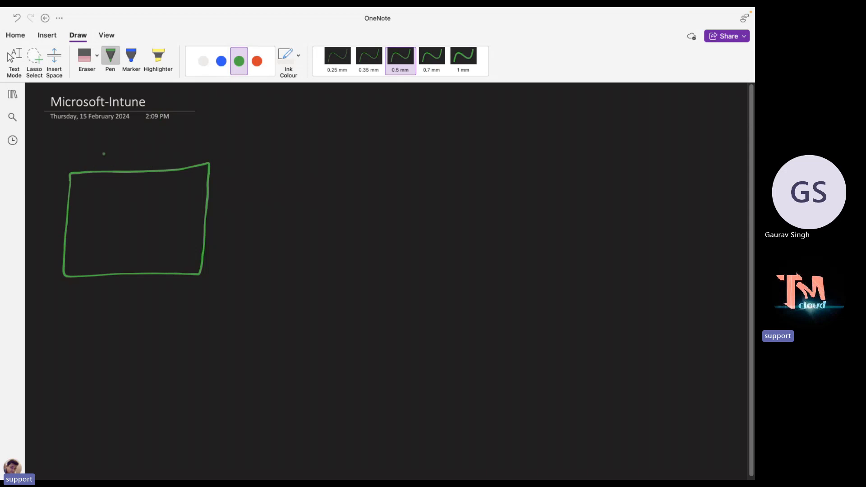
{"action": "left_click_drag", "start_coordinate": [102, 152], "coordinate": [99, 164]}
{"action": "mouse_move", "coordinate": [98, 164]}
{"action": "left_mouse_down"}
{"action": "mouse_move", "coordinate": [108, 163]}
{"action": "mouse_move", "coordinate": [109, 150]}
{"action": "left_mouse_up"}
{"action": "left_click_drag", "start_coordinate": [111, 156], "coordinate": [125, 162]}
{"action": "left_click_drag", "start_coordinate": [122, 156], "coordinate": [151, 162]}
{"action": "left_click_drag", "start_coordinate": [153, 159], "coordinate": [162, 155]}
{"action": "key", "text": "super+z"}
{"action": "left_click", "coordinate": [257, 61]}
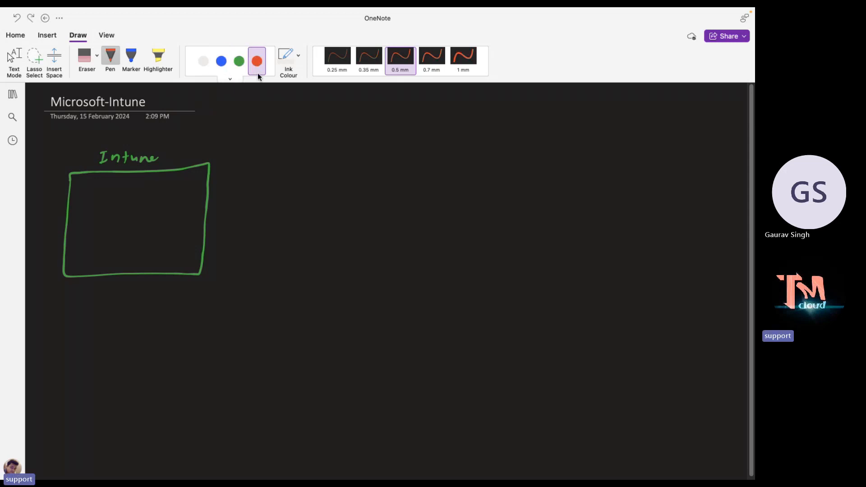
{"action": "left_click_drag", "start_coordinate": [63, 310], "coordinate": [73, 326]}
{"action": "mouse_move", "coordinate": [79, 315]}
{"action": "left_mouse_down"}
{"action": "mouse_move", "coordinate": [78, 328]}
{"action": "mouse_move", "coordinate": [83, 320]}
{"action": "left_mouse_up"}
{"action": "left_click_drag", "start_coordinate": [88, 317], "coordinate": [89, 324]}
{"action": "mouse_move", "coordinate": [98, 316]}
{"action": "left_mouse_down"}
{"action": "mouse_move", "coordinate": [94, 327]}
{"action": "mouse_move", "coordinate": [112, 331]}
{"action": "mouse_move", "coordinate": [135, 320]}
{"action": "mouse_move", "coordinate": [201, 328]}
{"action": "left_mouse_up"}
{"action": "left_click", "coordinate": [184, 328]}
{"action": "left_click_drag", "start_coordinate": [207, 325], "coordinate": [217, 323]}
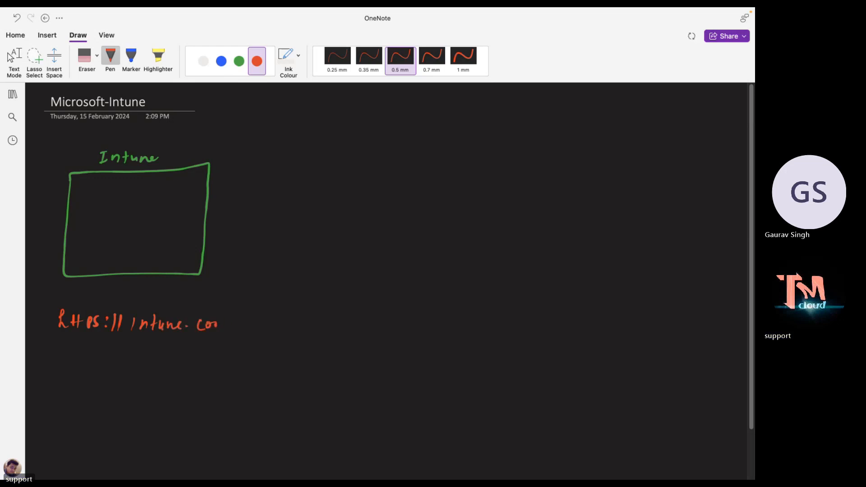
{"action": "key", "text": "super+z"}
{"action": "key", "text": "super+z"}
Finish the red URL with 'microsoft.com'.
{"action": "mouse_move", "coordinate": [192, 331]}
{"action": "left_mouse_down"}
{"action": "mouse_move", "coordinate": [202, 322]}
{"action": "mouse_move", "coordinate": [206, 331]}
{"action": "left_mouse_up"}
{"action": "left_click_drag", "start_coordinate": [208, 323], "coordinate": [227, 322]}
{"action": "mouse_move", "coordinate": [229, 323]}
{"action": "left_mouse_down"}
{"action": "mouse_move", "coordinate": [235, 333]}
{"action": "mouse_move", "coordinate": [248, 329]}
{"action": "left_mouse_up"}
{"action": "mouse_move", "coordinate": [256, 315]}
{"action": "left_mouse_down"}
{"action": "mouse_move", "coordinate": [248, 334]}
{"action": "mouse_move", "coordinate": [258, 323]}
{"action": "left_mouse_up"}
{"action": "mouse_move", "coordinate": [262, 317]}
{"action": "left_mouse_down"}
{"action": "mouse_move", "coordinate": [260, 327]}
{"action": "mouse_move", "coordinate": [267, 319]}
{"action": "mouse_move", "coordinate": [279, 330]}
{"action": "left_mouse_up"}
{"action": "left_click", "coordinate": [269, 324]}
{"action": "left_click_drag", "start_coordinate": [291, 321], "coordinate": [310, 331]}
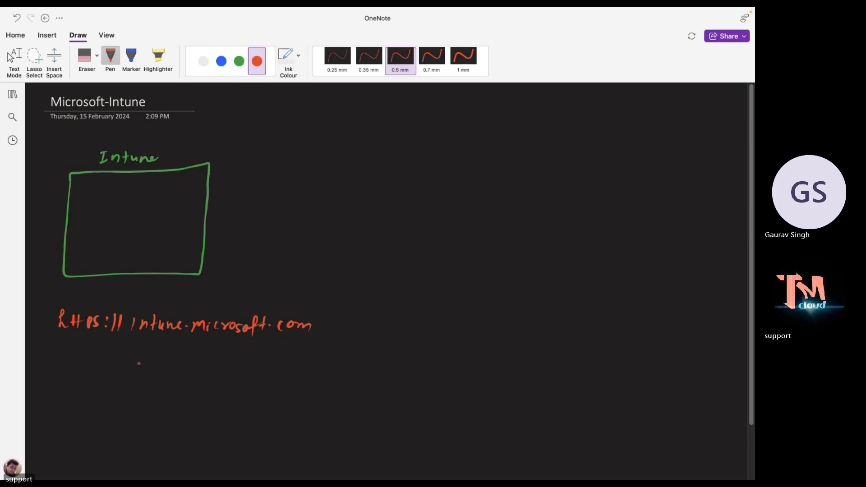
Handwrite 'Add-License' in white and draw a green down arrow beneath it.
{"action": "left_click", "coordinate": [206, 63]}
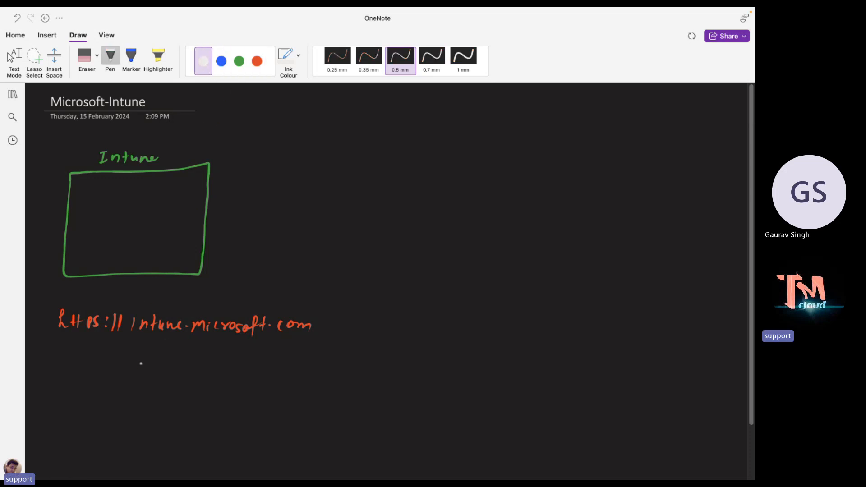
{"action": "mouse_move", "coordinate": [88, 373]}
{"action": "left_mouse_down"}
{"action": "mouse_move", "coordinate": [96, 359]}
{"action": "mouse_move", "coordinate": [111, 361]}
{"action": "mouse_move", "coordinate": [113, 373]}
{"action": "mouse_move", "coordinate": [221, 371]}
{"action": "left_mouse_up"}
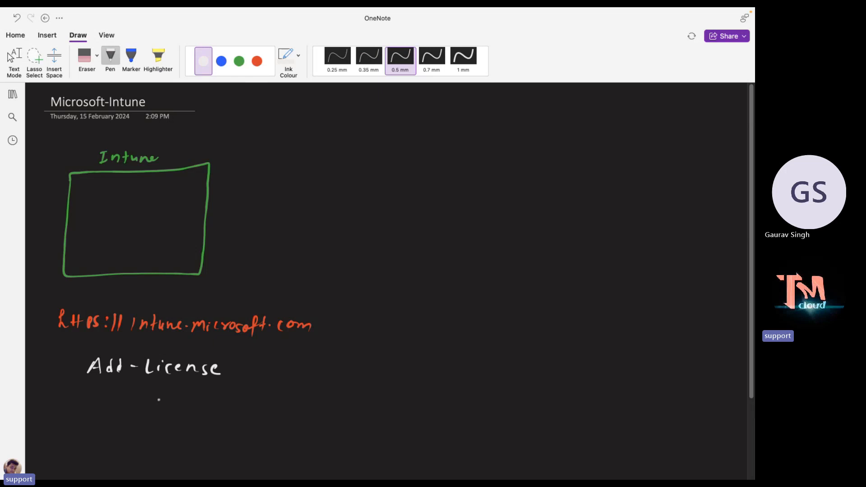
{"action": "left_click", "coordinate": [242, 68]}
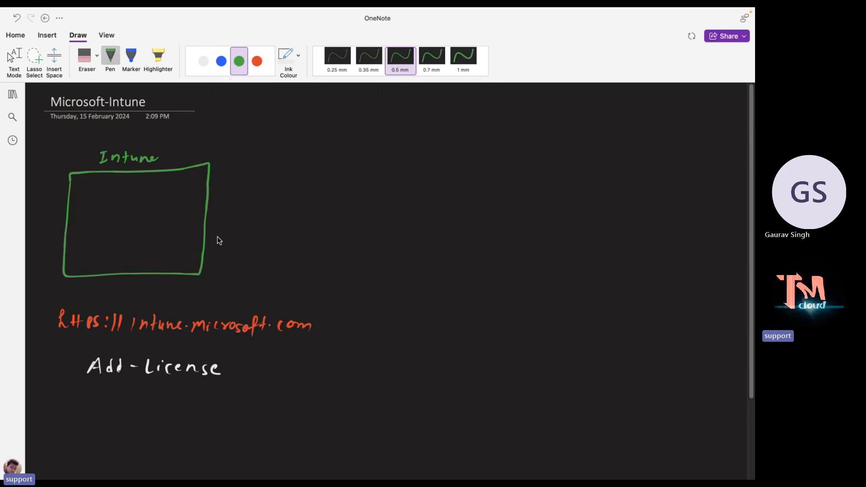
{"action": "left_click_drag", "start_coordinate": [172, 383], "coordinate": [170, 402]}
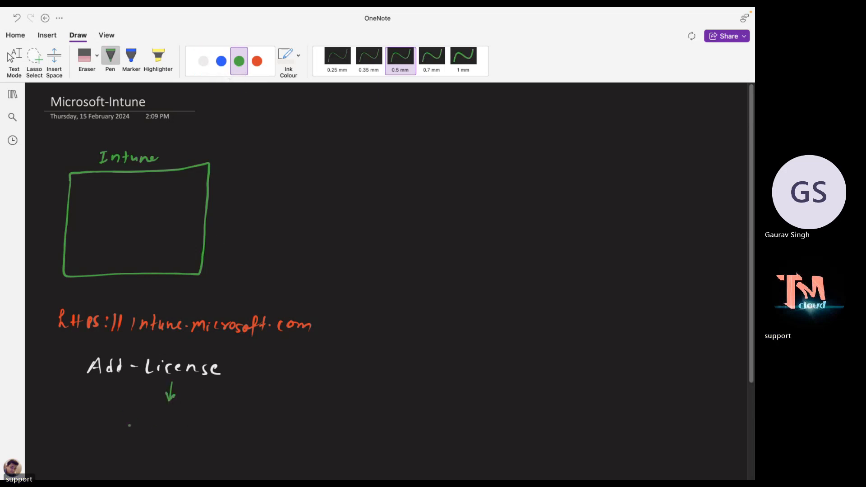
Handwrite 'Enterprise-Mobility' in green under the arrow.
{"action": "mouse_move", "coordinate": [118, 418]}
{"action": "left_mouse_down"}
{"action": "mouse_move", "coordinate": [115, 433]}
{"action": "mouse_move", "coordinate": [125, 419]}
{"action": "left_mouse_up"}
{"action": "left_click_drag", "start_coordinate": [116, 426], "coordinate": [123, 426]}
{"action": "left_click_drag", "start_coordinate": [116, 434], "coordinate": [142, 435]}
{"action": "left_click_drag", "start_coordinate": [139, 426], "coordinate": [174, 429]}
{"action": "mouse_move", "coordinate": [179, 423]}
{"action": "left_mouse_down"}
{"action": "mouse_move", "coordinate": [177, 438]}
{"action": "mouse_move", "coordinate": [184, 431]}
{"action": "left_mouse_up"}
{"action": "left_click_drag", "start_coordinate": [188, 435], "coordinate": [198, 428]}
{"action": "left_click_drag", "start_coordinate": [202, 432], "coordinate": [226, 434]}
{"action": "left_click_drag", "start_coordinate": [234, 431], "coordinate": [248, 427]}
{"action": "mouse_move", "coordinate": [248, 428]}
{"action": "left_mouse_down"}
{"action": "mouse_move", "coordinate": [264, 426]}
{"action": "mouse_move", "coordinate": [269, 437]}
{"action": "left_mouse_up"}
{"action": "left_click_drag", "start_coordinate": [272, 430], "coordinate": [277, 440]}
{"action": "left_click_drag", "start_coordinate": [277, 434], "coordinate": [287, 440]}
{"action": "left_click_drag", "start_coordinate": [288, 426], "coordinate": [294, 440]}
{"action": "left_click_drag", "start_coordinate": [298, 437], "coordinate": [320, 434]}
Extend the licence name with '+ Security E5'.
{"action": "mouse_move", "coordinate": [317, 430]}
{"action": "left_mouse_down"}
{"action": "mouse_move", "coordinate": [324, 446]}
{"action": "mouse_move", "coordinate": [343, 433]}
{"action": "mouse_move", "coordinate": [408, 434]}
{"action": "mouse_move", "coordinate": [415, 439]}
{"action": "mouse_move", "coordinate": [411, 450]}
{"action": "mouse_move", "coordinate": [433, 442]}
{"action": "left_mouse_up"}
{"action": "left_click", "coordinate": [356, 432]}
{"action": "left_click", "coordinate": [399, 431]}
{"action": "left_click", "coordinate": [400, 437]}
{"action": "left_click", "coordinate": [428, 432]}
{"action": "mouse_move", "coordinate": [426, 433]}
{"action": "left_mouse_down"}
{"action": "mouse_move", "coordinate": [440, 426]}
{"action": "mouse_move", "coordinate": [439, 443]}
{"action": "left_mouse_up"}
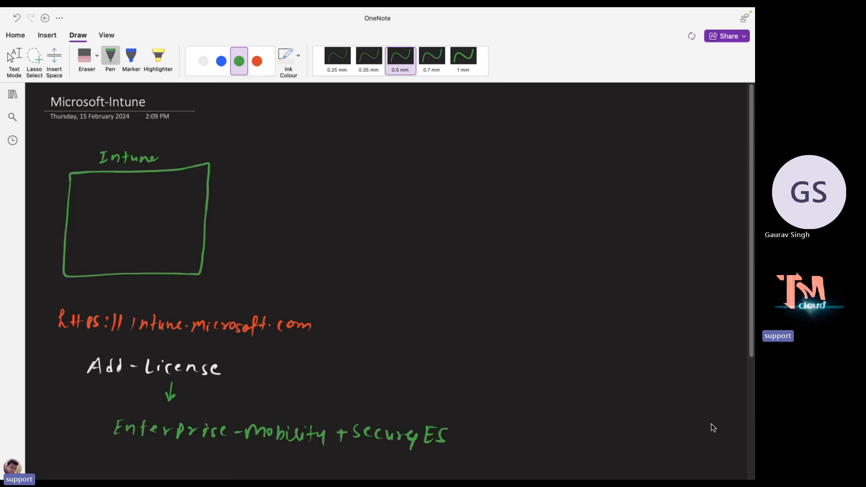
Enclose the licence name in handwritten brackets.
{"action": "key", "text": "Escape"}
{"action": "scroll", "coordinate": [281, 307], "scroll_direction": "down", "scroll_amount": 3}
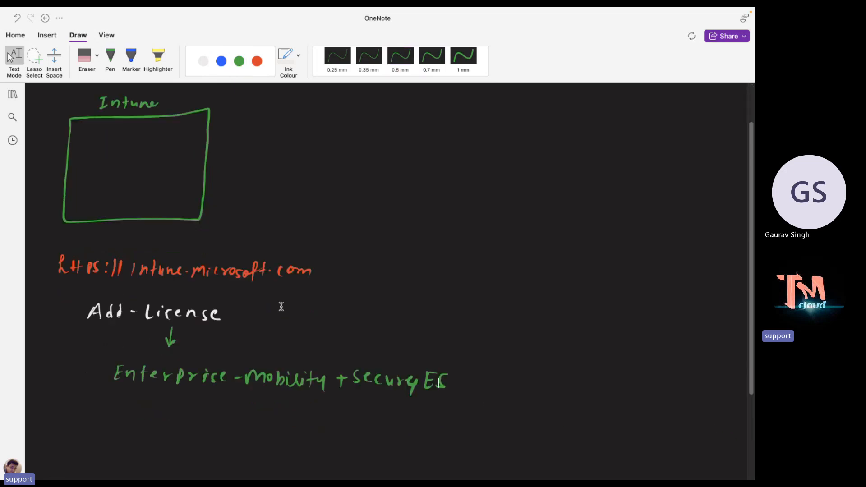
{"action": "scroll", "coordinate": [280, 306], "scroll_direction": "up", "scroll_amount": 2}
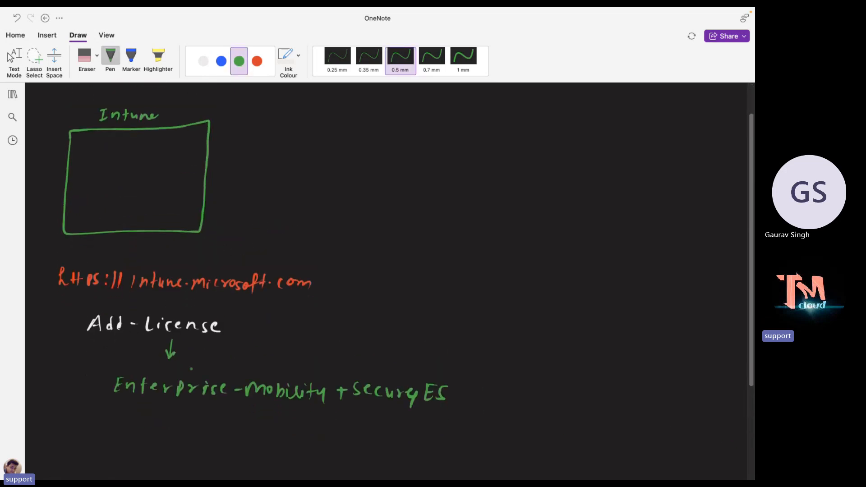
{"action": "mouse_move", "coordinate": [125, 368]}
{"action": "left_mouse_down"}
{"action": "mouse_move", "coordinate": [109, 368]}
{"action": "mouse_move", "coordinate": [110, 403]}
{"action": "left_mouse_up"}
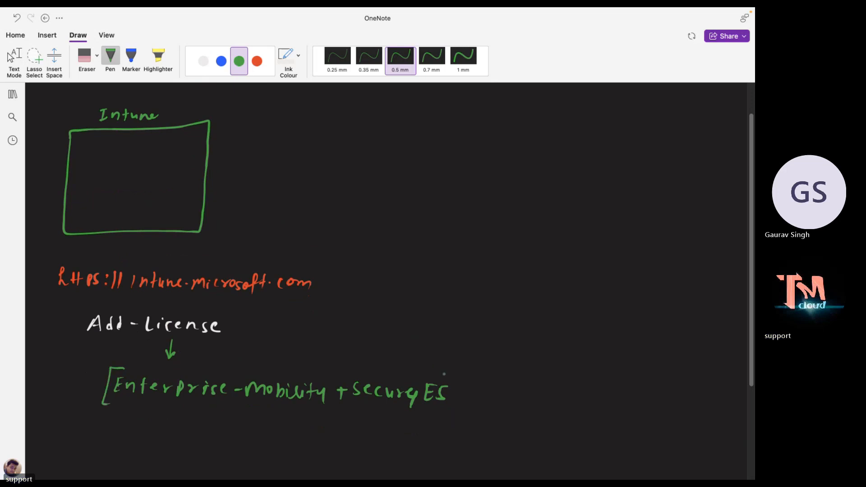
{"action": "mouse_move", "coordinate": [444, 372]}
{"action": "left_mouse_down"}
{"action": "mouse_move", "coordinate": [459, 369]}
{"action": "mouse_move", "coordinate": [455, 407]}
{"action": "mouse_move", "coordinate": [438, 411]}
{"action": "left_mouse_up"}
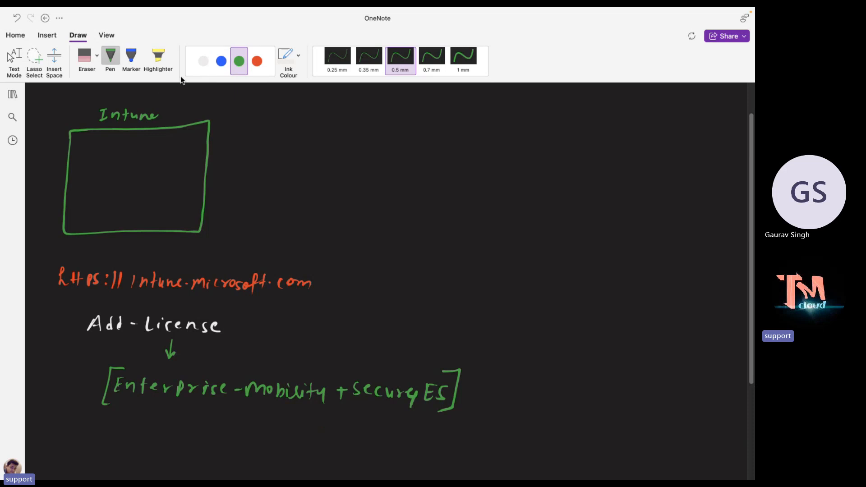
{"action": "left_click", "coordinate": [203, 61]}
Draw a white arrow down from the licence name and write 'Free Trial'.
{"action": "left_click_drag", "start_coordinate": [256, 400], "coordinate": [255, 421]}
{"action": "left_click_drag", "start_coordinate": [247, 415], "coordinate": [254, 424]}
{"action": "mouse_move", "coordinate": [231, 426]}
{"action": "left_mouse_down"}
{"action": "mouse_move", "coordinate": [225, 440]}
{"action": "mouse_move", "coordinate": [235, 425]}
{"action": "left_mouse_up"}
{"action": "left_click_drag", "start_coordinate": [227, 433], "coordinate": [246, 432]}
{"action": "mouse_move", "coordinate": [246, 435]}
{"action": "left_mouse_down"}
{"action": "mouse_move", "coordinate": [274, 442]}
{"action": "mouse_move", "coordinate": [286, 428]}
{"action": "left_mouse_up"}
{"action": "left_click_drag", "start_coordinate": [282, 431], "coordinate": [292, 438]}
{"action": "mouse_move", "coordinate": [294, 433]}
{"action": "left_mouse_down"}
{"action": "mouse_move", "coordinate": [315, 443]}
{"action": "mouse_move", "coordinate": [345, 434]}
{"action": "mouse_move", "coordinate": [365, 440]}
{"action": "left_mouse_up"}
{"action": "left_click", "coordinate": [358, 431]}
Continue the line with '– 25 licenses – 30 Days'.
{"action": "mouse_move", "coordinate": [368, 430]}
{"action": "left_mouse_down"}
{"action": "mouse_move", "coordinate": [371, 441]}
{"action": "mouse_move", "coordinate": [379, 427]}
{"action": "mouse_move", "coordinate": [393, 441]}
{"action": "left_mouse_up"}
{"action": "left_click", "coordinate": [394, 435]}
{"action": "left_click", "coordinate": [393, 440]}
{"action": "mouse_move", "coordinate": [403, 431]}
{"action": "left_mouse_down"}
{"action": "mouse_move", "coordinate": [399, 442]}
{"action": "mouse_move", "coordinate": [422, 442]}
{"action": "left_mouse_up"}
{"action": "left_click_drag", "start_coordinate": [425, 433], "coordinate": [428, 443]}
{"action": "mouse_move", "coordinate": [431, 438]}
{"action": "left_mouse_down"}
{"action": "mouse_move", "coordinate": [488, 436]}
{"action": "mouse_move", "coordinate": [481, 443]}
{"action": "left_mouse_up"}
{"action": "left_click_drag", "start_coordinate": [495, 433], "coordinate": [505, 442]}
{"action": "left_click_drag", "start_coordinate": [520, 436], "coordinate": [524, 442]}
{"action": "left_click_drag", "start_coordinate": [526, 432], "coordinate": [532, 448]}
{"action": "left_click_drag", "start_coordinate": [544, 432], "coordinate": [543, 444]}
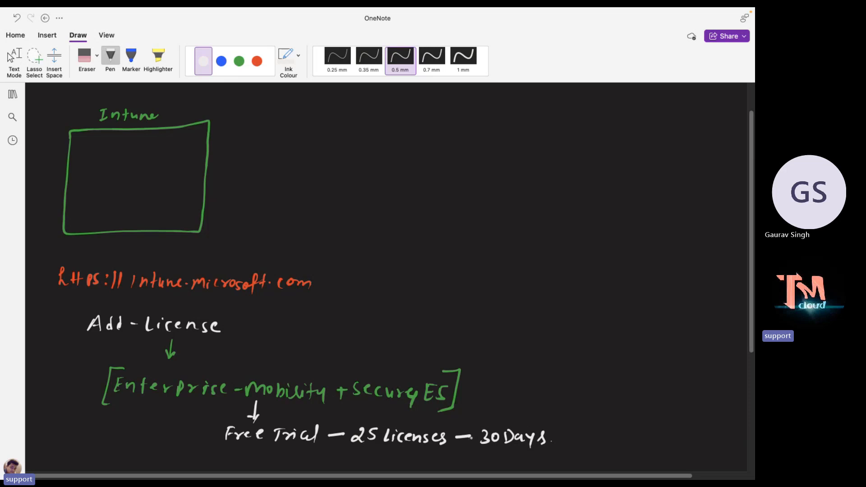
{"action": "left_click_drag", "start_coordinate": [468, 433], "coordinate": [469, 438]}
Sketch four blue device outlines down the right side of the page.
{"action": "left_click", "coordinate": [221, 61]}
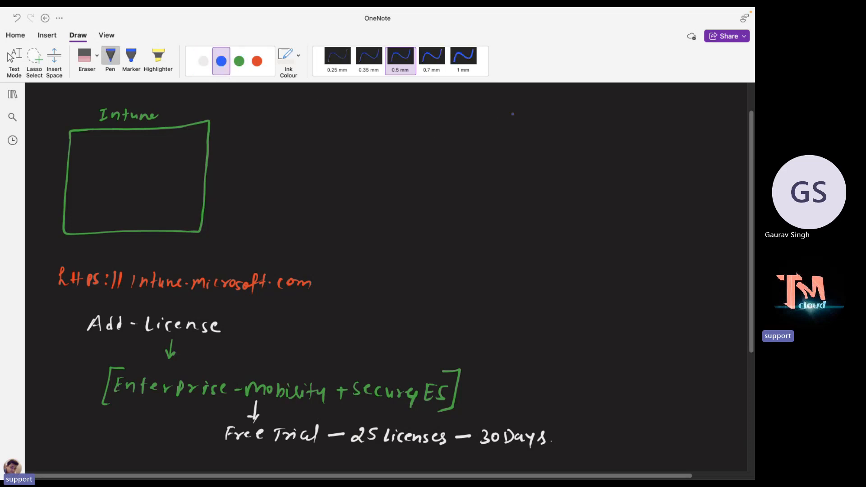
{"action": "mouse_move", "coordinate": [520, 114]}
{"action": "left_mouse_down"}
{"action": "mouse_move", "coordinate": [519, 135]}
{"action": "mouse_move", "coordinate": [550, 112]}
{"action": "mouse_move", "coordinate": [518, 137]}
{"action": "mouse_move", "coordinate": [522, 146]}
{"action": "left_mouse_up"}
{"action": "mouse_move", "coordinate": [519, 189]}
{"action": "left_mouse_down"}
{"action": "mouse_move", "coordinate": [517, 212]}
{"action": "mouse_move", "coordinate": [550, 210]}
{"action": "mouse_move", "coordinate": [516, 211]}
{"action": "left_mouse_up"}
{"action": "left_click_drag", "start_coordinate": [530, 211], "coordinate": [543, 218]}
{"action": "left_click_drag", "start_coordinate": [518, 249], "coordinate": [518, 279]}
{"action": "mouse_move", "coordinate": [520, 249]}
{"action": "left_mouse_down"}
{"action": "mouse_move", "coordinate": [551, 247]}
{"action": "mouse_move", "coordinate": [547, 279]}
{"action": "left_mouse_up"}
{"action": "left_click_drag", "start_coordinate": [547, 279], "coordinate": [518, 281]}
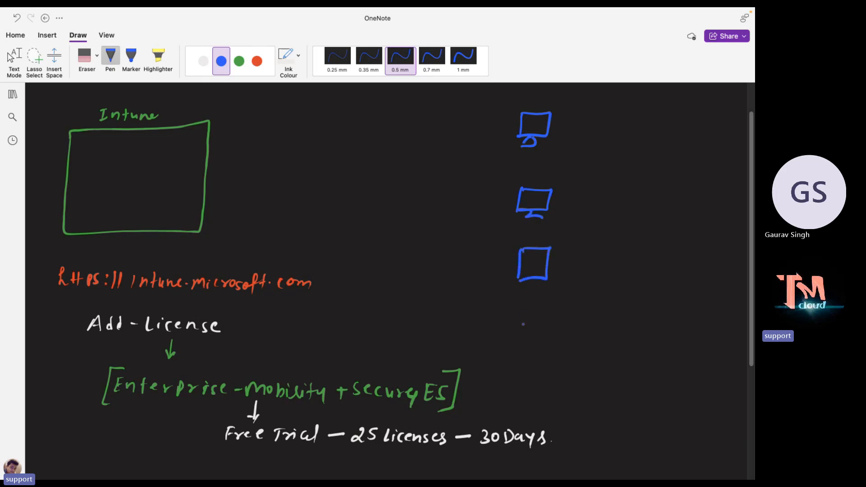
{"action": "mouse_move", "coordinate": [519, 318]}
{"action": "left_mouse_down"}
{"action": "mouse_move", "coordinate": [518, 345]}
{"action": "mouse_move", "coordinate": [554, 315]}
{"action": "mouse_move", "coordinate": [519, 344]}
{"action": "mouse_move", "coordinate": [547, 358]}
{"action": "mouse_move", "coordinate": [550, 342]}
{"action": "left_mouse_up"}
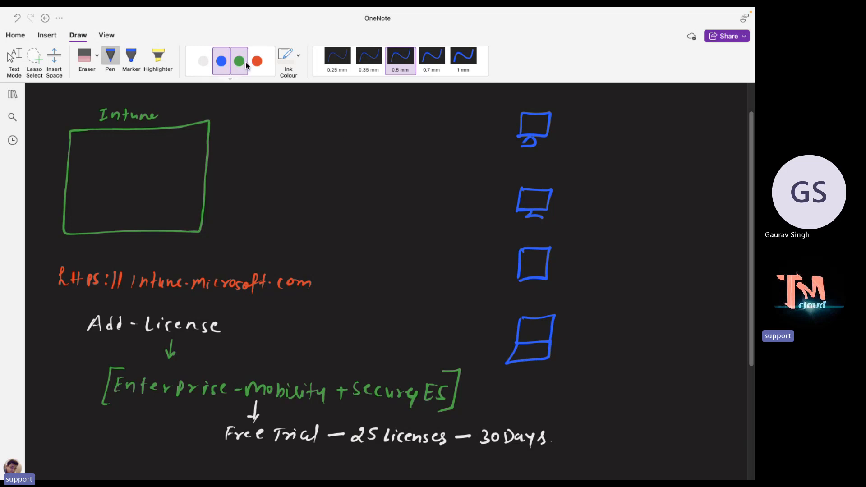
Label the devices Windows, MAC, IOS and Android in white ink.
{"action": "left_click", "coordinate": [204, 61]}
{"action": "mouse_move", "coordinate": [569, 122]}
{"action": "left_mouse_down"}
{"action": "mouse_move", "coordinate": [629, 125]}
{"action": "mouse_move", "coordinate": [639, 134]}
{"action": "mouse_move", "coordinate": [628, 143]}
{"action": "left_mouse_up"}
{"action": "left_click", "coordinate": [648, 133]}
{"action": "left_click_drag", "start_coordinate": [562, 214], "coordinate": [608, 214]}
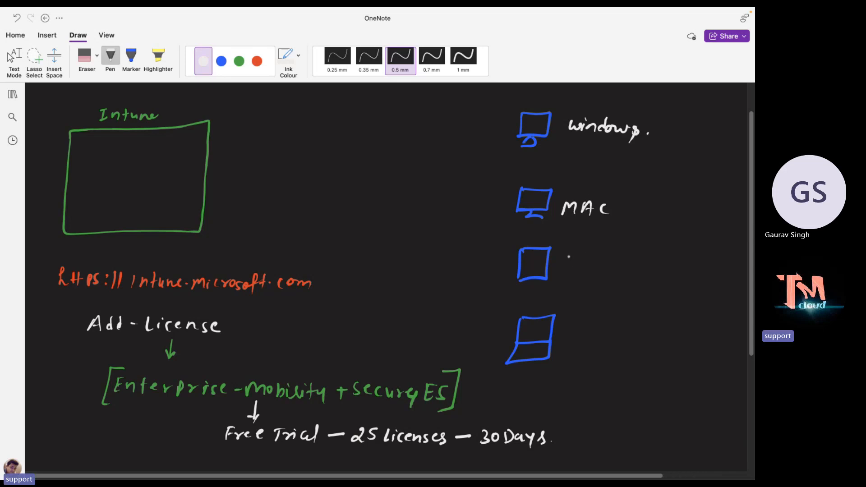
{"action": "left_click_drag", "start_coordinate": [570, 252], "coordinate": [576, 264]}
{"action": "left_click_drag", "start_coordinate": [567, 251], "coordinate": [588, 252]}
{"action": "left_click_drag", "start_coordinate": [604, 253], "coordinate": [597, 264]}
{"action": "mouse_move", "coordinate": [498, 390]}
{"action": "left_mouse_down"}
{"action": "mouse_move", "coordinate": [505, 377]}
{"action": "mouse_move", "coordinate": [510, 389]}
{"action": "left_mouse_up"}
{"action": "left_click_drag", "start_coordinate": [499, 385], "coordinate": [534, 388]}
{"action": "left_click_drag", "start_coordinate": [535, 385], "coordinate": [555, 390]}
{"action": "left_click_drag", "start_coordinate": [565, 377], "coordinate": [560, 389]}
{"action": "left_click", "coordinate": [578, 384]}
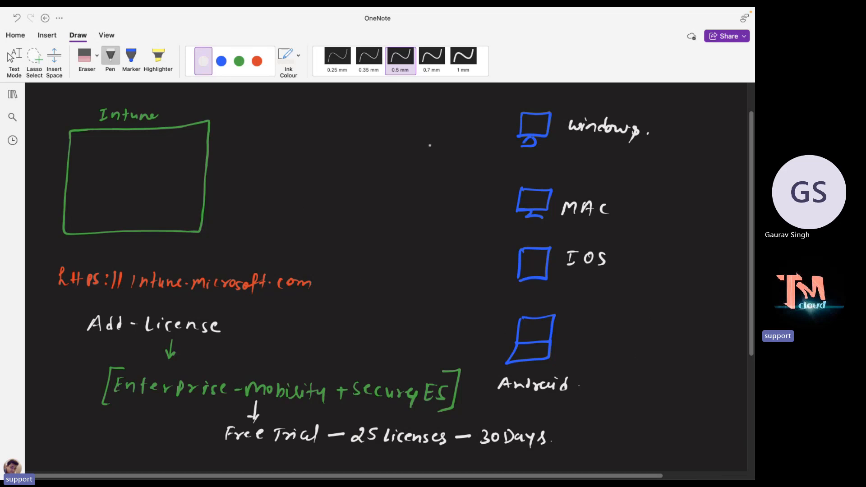
Draw lines from the Intune box to each of the four devices.
{"action": "left_click_drag", "start_coordinate": [509, 123], "coordinate": [215, 190]}
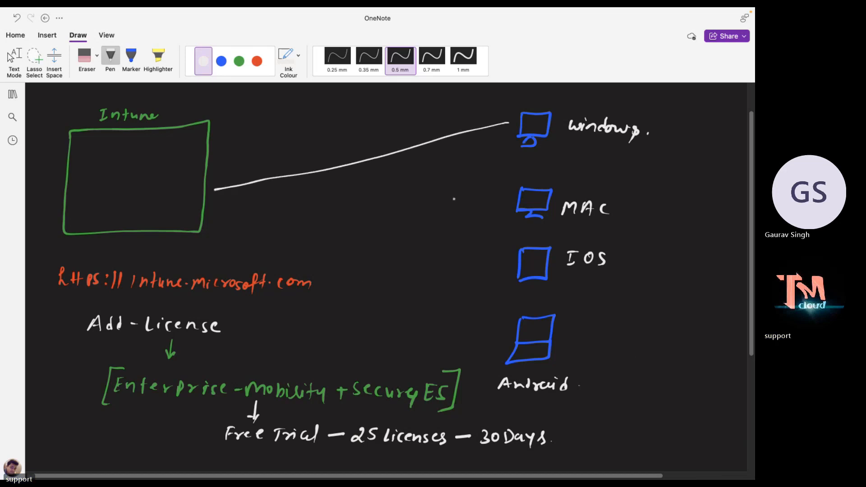
{"action": "left_click_drag", "start_coordinate": [522, 197], "coordinate": [215, 190]}
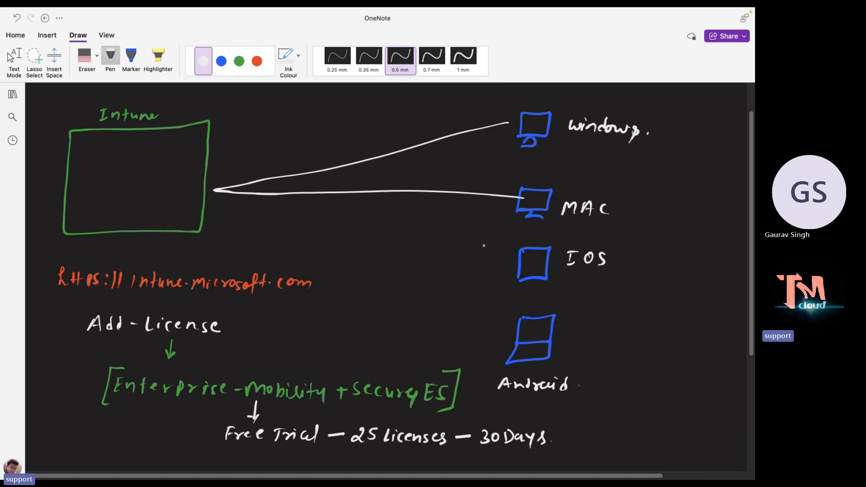
{"action": "mouse_move", "coordinate": [519, 261]}
{"action": "left_mouse_down"}
{"action": "mouse_move", "coordinate": [373, 239]}
{"action": "mouse_move", "coordinate": [215, 190]}
{"action": "left_mouse_up"}
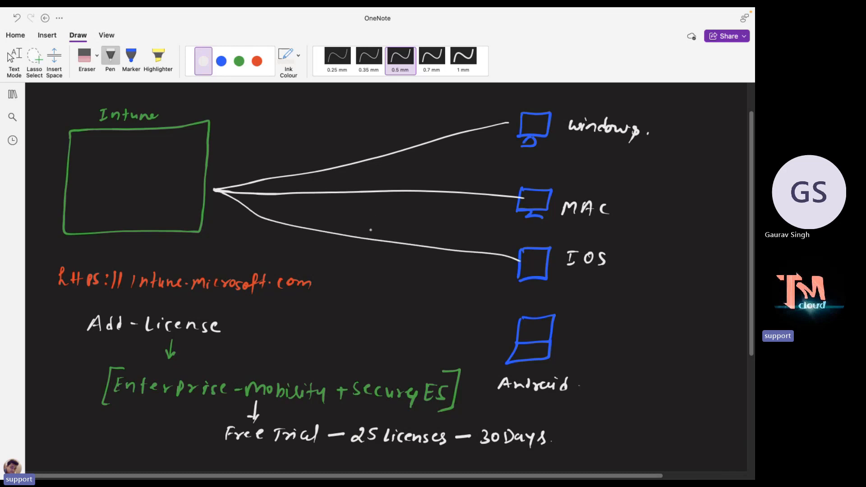
{"action": "mouse_move", "coordinate": [514, 320]}
{"action": "left_mouse_down"}
{"action": "mouse_move", "coordinate": [248, 223]}
{"action": "mouse_move", "coordinate": [211, 197]}
{"action": "mouse_move", "coordinate": [175, 192]}
{"action": "left_mouse_up"}
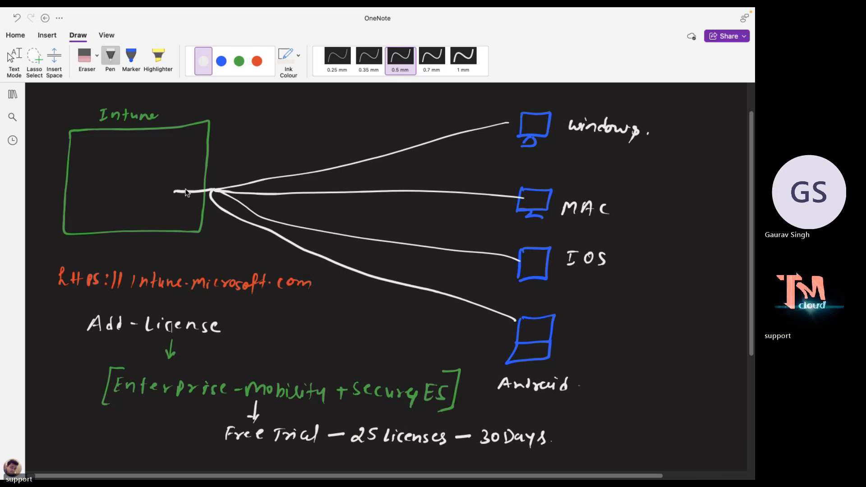
Start writing 'Enroll' inside the Intune box.
{"action": "mouse_move", "coordinate": [81, 144]}
{"action": "left_mouse_down"}
{"action": "mouse_move", "coordinate": [77, 156]}
{"action": "mouse_move", "coordinate": [107, 148]}
{"action": "left_mouse_up"}
{"action": "left_click_drag", "start_coordinate": [111, 149], "coordinate": [112, 149]}
{"action": "mouse_move", "coordinate": [116, 144]}
{"action": "left_mouse_down"}
{"action": "mouse_move", "coordinate": [116, 157]}
{"action": "mouse_move", "coordinate": [176, 143]}
{"action": "mouse_move", "coordinate": [180, 150]}
{"action": "left_mouse_up"}
Complete the 'Enroll-Device' heading and write '1. GPO' beneath it in blue.
{"action": "left_click", "coordinate": [150, 144]}
{"action": "left_click_drag", "start_coordinate": [189, 143], "coordinate": [198, 148]}
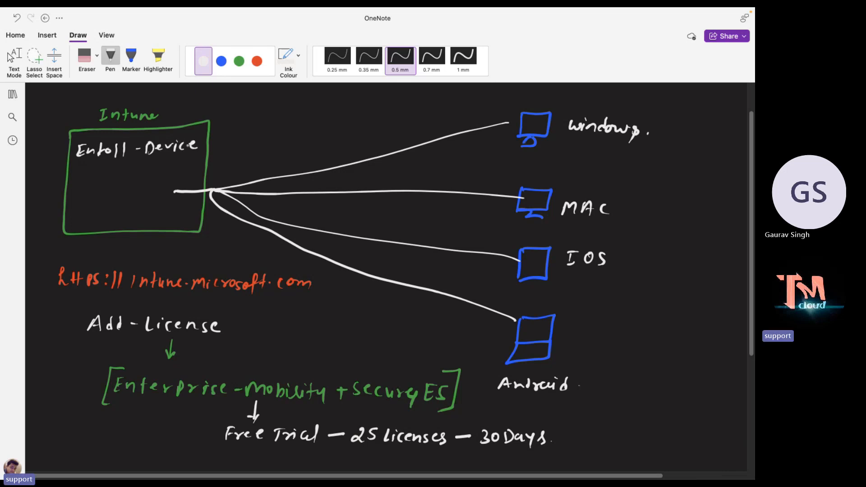
{"action": "left_click", "coordinate": [221, 61]}
{"action": "left_click", "coordinate": [81, 177]}
{"action": "mouse_move", "coordinate": [76, 172]}
{"action": "left_mouse_down"}
{"action": "mouse_move", "coordinate": [73, 180]}
{"action": "mouse_move", "coordinate": [92, 181]}
{"action": "left_mouse_up"}
{"action": "left_click_drag", "start_coordinate": [98, 167], "coordinate": [101, 175]}
{"action": "left_click_drag", "start_coordinate": [111, 168], "coordinate": [111, 168]}
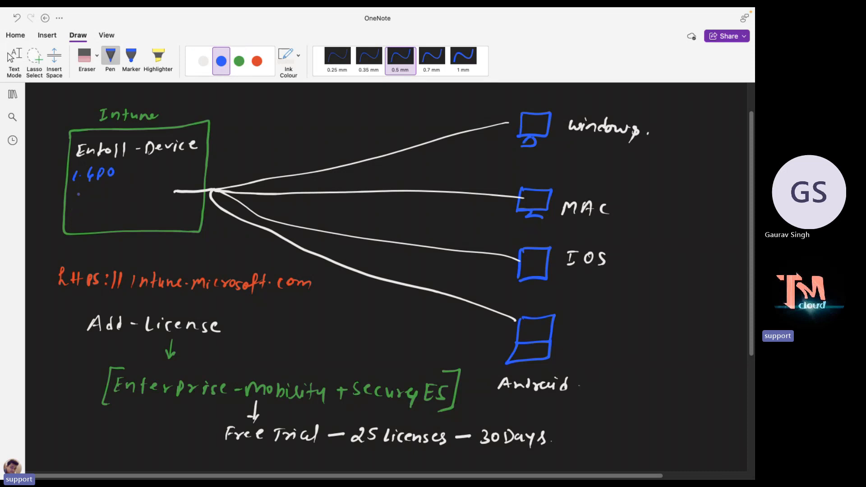
Write '2. Install App' as the second list item.
{"action": "mouse_move", "coordinate": [71, 191]}
{"action": "left_mouse_down"}
{"action": "mouse_move", "coordinate": [91, 200]}
{"action": "mouse_move", "coordinate": [139, 182]}
{"action": "mouse_move", "coordinate": [156, 196]}
{"action": "left_mouse_up"}
{"action": "left_click", "coordinate": [83, 195]}
{"action": "left_click_drag", "start_coordinate": [148, 193], "coordinate": [160, 197]}
{"action": "mouse_move", "coordinate": [160, 186]}
{"action": "left_mouse_down"}
{"action": "mouse_move", "coordinate": [160, 196]}
{"action": "mouse_move", "coordinate": [166, 185]}
{"action": "left_mouse_up"}
{"action": "left_click_drag", "start_coordinate": [167, 185], "coordinate": [168, 191]}
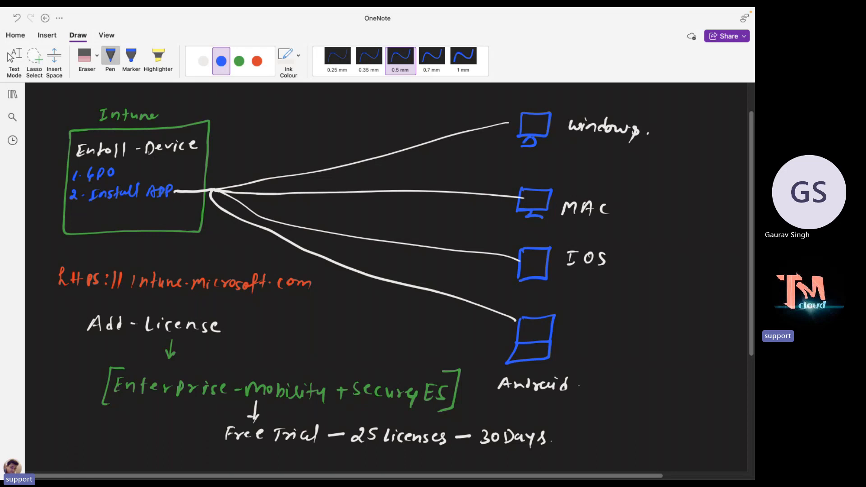
Add '3. Conditional Access' and '4. Compliance' to the list.
{"action": "mouse_move", "coordinate": [70, 206]}
{"action": "left_mouse_down"}
{"action": "mouse_move", "coordinate": [71, 216]}
{"action": "mouse_move", "coordinate": [96, 214]}
{"action": "left_mouse_up"}
{"action": "left_click_drag", "start_coordinate": [107, 207], "coordinate": [119, 213]}
{"action": "mouse_move", "coordinate": [127, 210]}
{"action": "left_mouse_down"}
{"action": "mouse_move", "coordinate": [129, 203]}
{"action": "mouse_move", "coordinate": [130, 213]}
{"action": "left_mouse_up"}
{"action": "left_click_drag", "start_coordinate": [132, 207], "coordinate": [140, 214]}
{"action": "left_click_drag", "start_coordinate": [137, 207], "coordinate": [144, 206]}
{"action": "left_click_drag", "start_coordinate": [147, 207], "coordinate": [176, 212]}
{"action": "mouse_move", "coordinate": [178, 198]}
{"action": "left_mouse_down"}
{"action": "mouse_move", "coordinate": [179, 212]}
{"action": "mouse_move", "coordinate": [199, 209]}
{"action": "left_mouse_up"}
{"action": "left_click_drag", "start_coordinate": [71, 222], "coordinate": [75, 231]}
{"action": "mouse_move", "coordinate": [78, 228]}
{"action": "left_mouse_down"}
{"action": "mouse_move", "coordinate": [136, 216]}
{"action": "mouse_move", "coordinate": [184, 220]}
{"action": "left_mouse_up"}
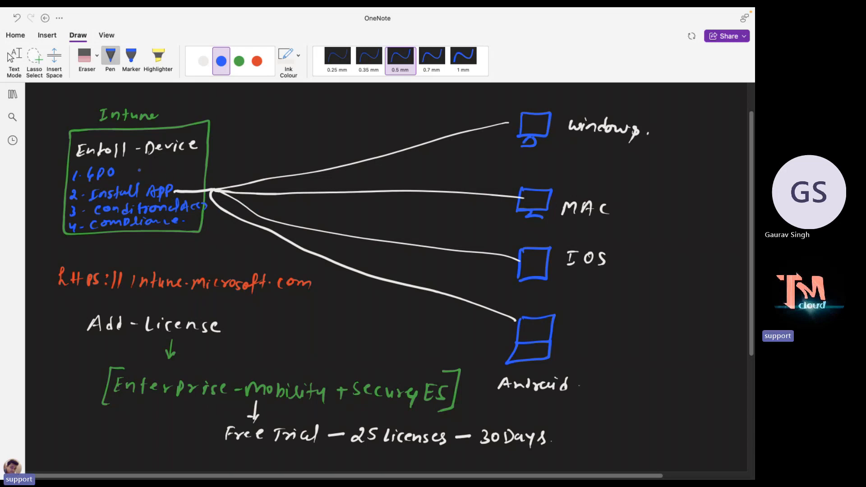
Annotate GPO with '/PowerShell' and leave pen mode.
{"action": "mouse_move", "coordinate": [131, 164]}
{"action": "left_mouse_down"}
{"action": "mouse_move", "coordinate": [148, 174]}
{"action": "mouse_move", "coordinate": [183, 168]}
{"action": "left_mouse_up"}
{"action": "left_click_drag", "start_coordinate": [180, 164], "coordinate": [189, 163]}
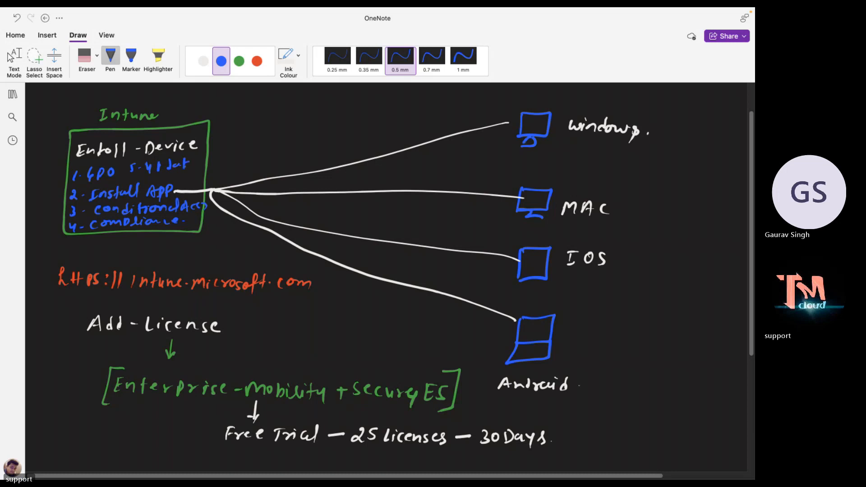
{"action": "left_click_drag", "start_coordinate": [137, 179], "coordinate": [139, 183]}
{"action": "left_click_drag", "start_coordinate": [149, 181], "coordinate": [205, 166]}
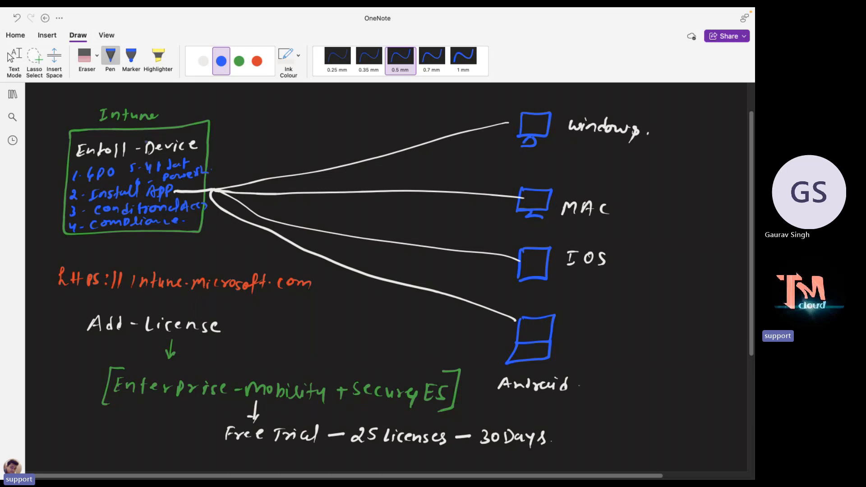
{"action": "left_click", "coordinate": [151, 160]}
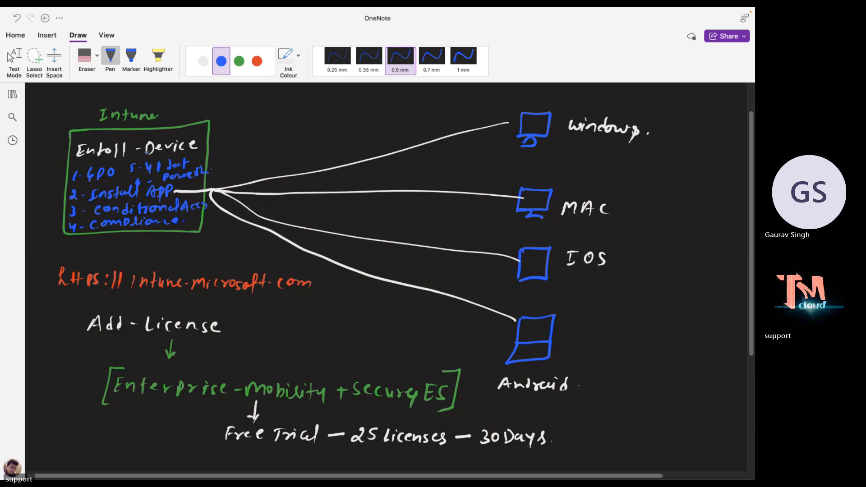
{"action": "key", "text": "Escape"}
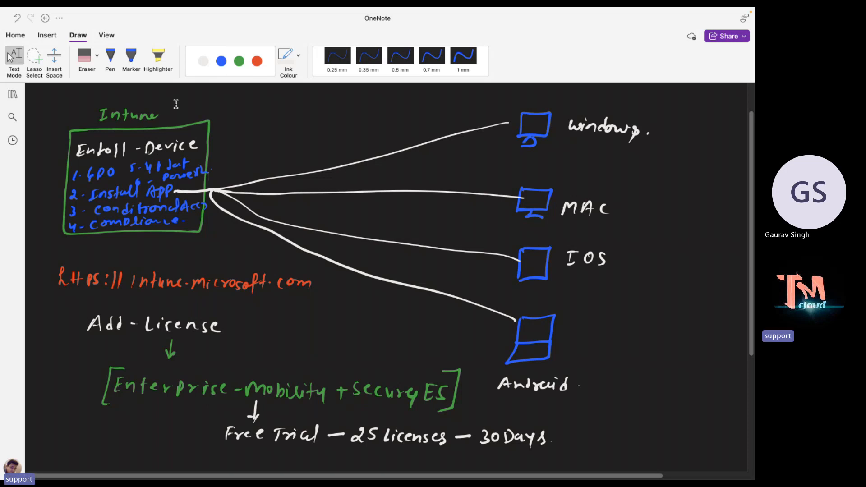
{"action": "left_click", "coordinate": [110, 57]}
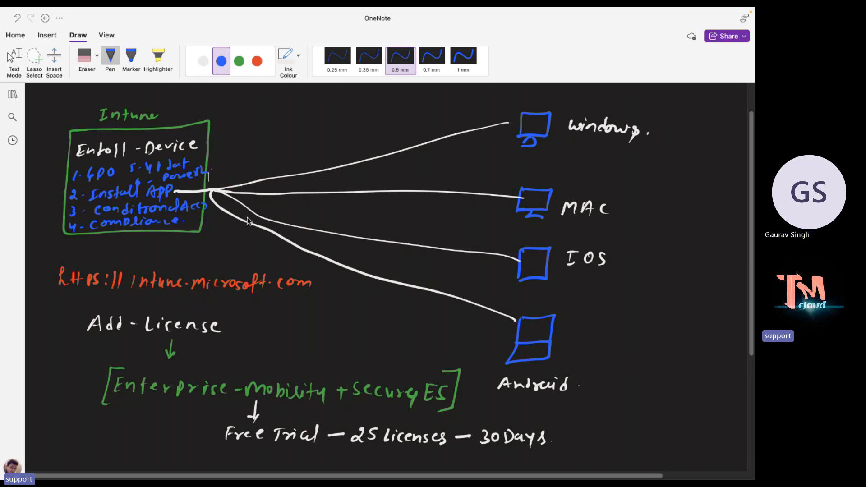
{"action": "key", "text": "Escape"}
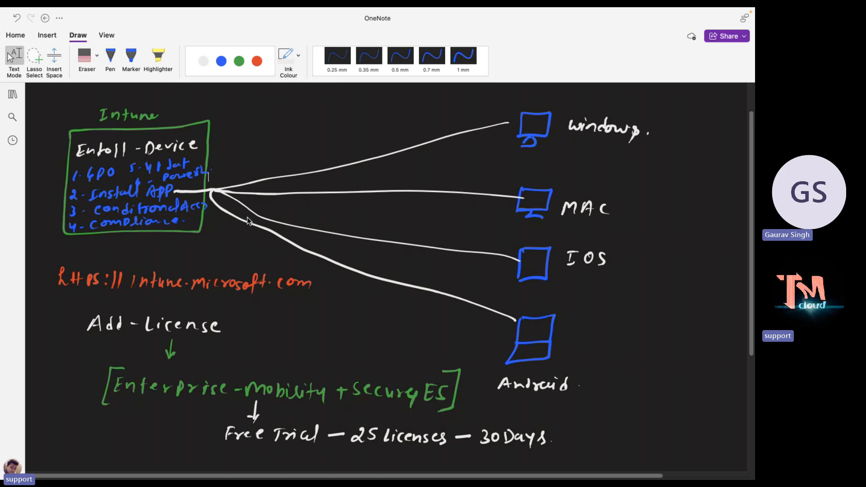
{"action": "left_click", "coordinate": [110, 59]}
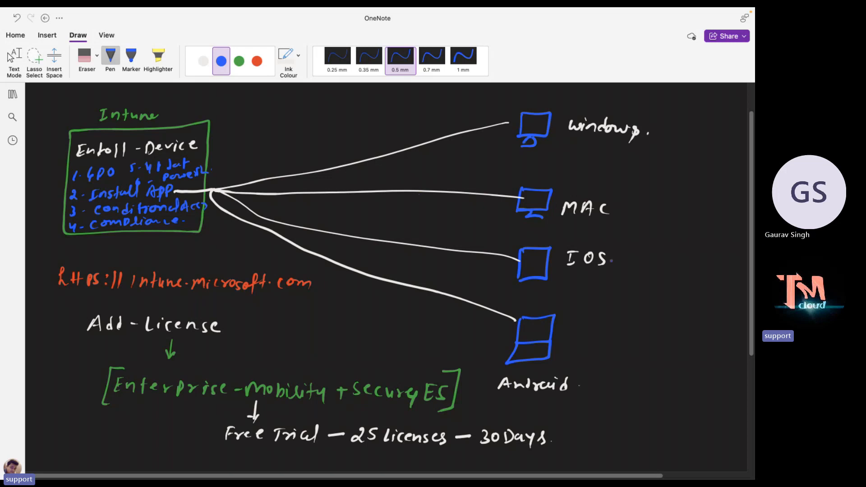
{"action": "left_click", "coordinate": [10, 57]}
Draw white arrowheads at the Windows, MAC, IOS and Android ends of the four lines.
{"action": "left_click", "coordinate": [203, 61]}
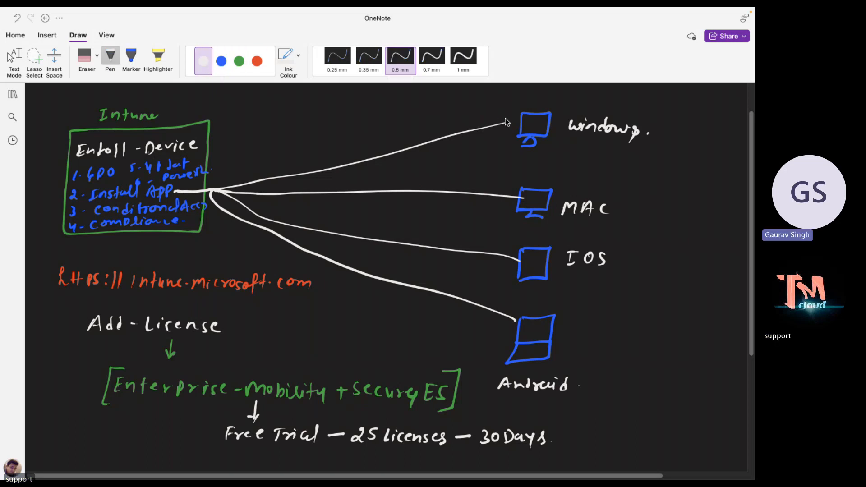
{"action": "left_click_drag", "start_coordinate": [501, 119], "coordinate": [505, 127]}
{"action": "left_click_drag", "start_coordinate": [515, 193], "coordinate": [517, 201]}
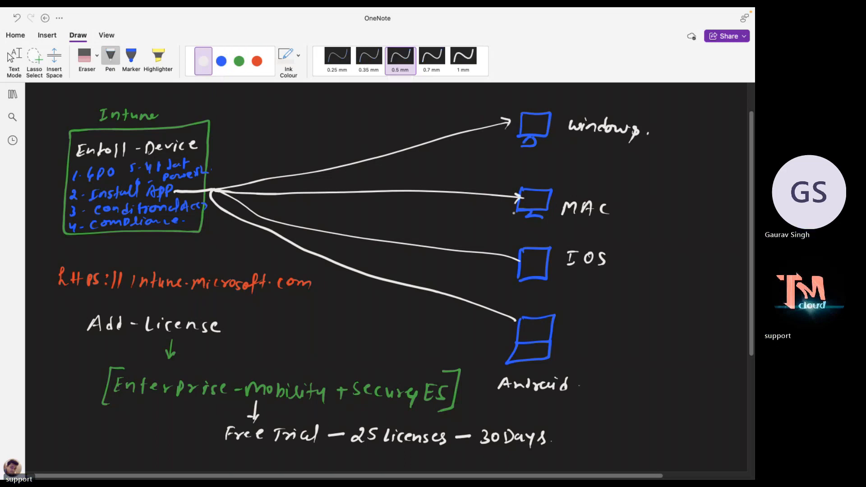
{"action": "left_click_drag", "start_coordinate": [513, 254], "coordinate": [517, 263]}
{"action": "mouse_move", "coordinate": [512, 313]}
{"action": "left_mouse_down"}
{"action": "mouse_move", "coordinate": [516, 321]}
{"action": "mouse_move", "coordinate": [505, 324]}
{"action": "left_mouse_up"}
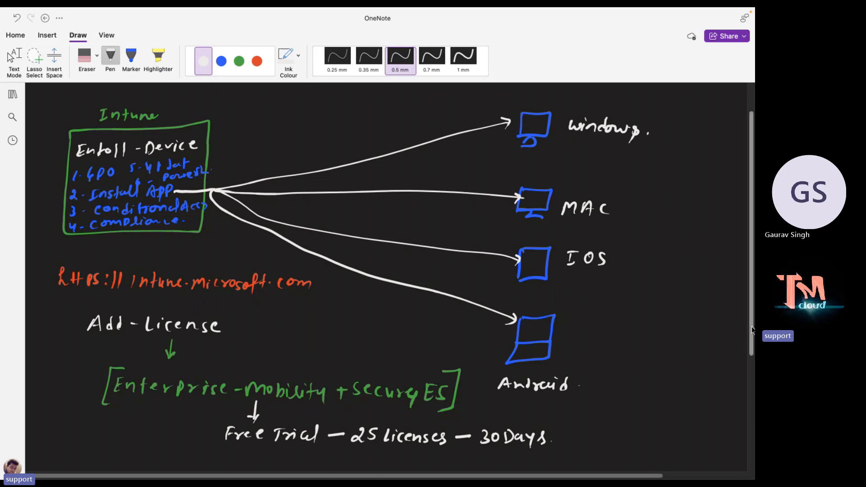
{"action": "left_click_drag", "start_coordinate": [749, 329], "coordinate": [732, 451]}
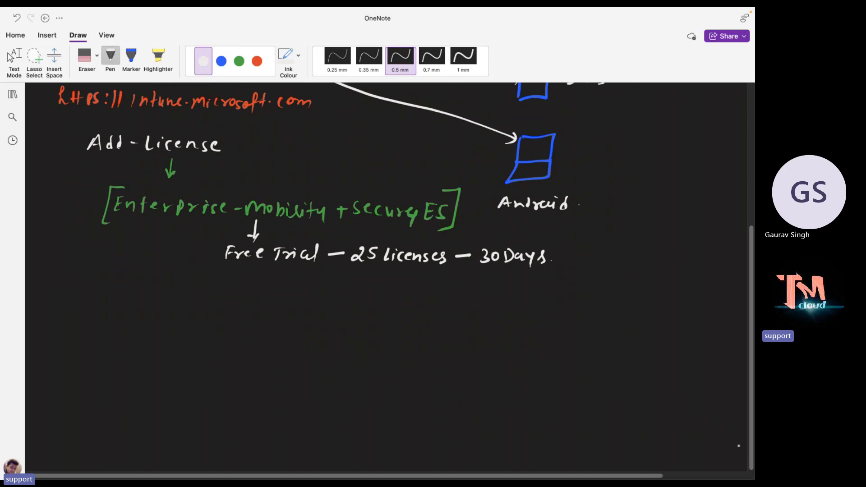
Draw a green box in the empty space and handwrite the MS-Entra-Admin title above it.
{"action": "scroll", "coordinate": [746, 457], "scroll_direction": "down", "scroll_amount": 5}
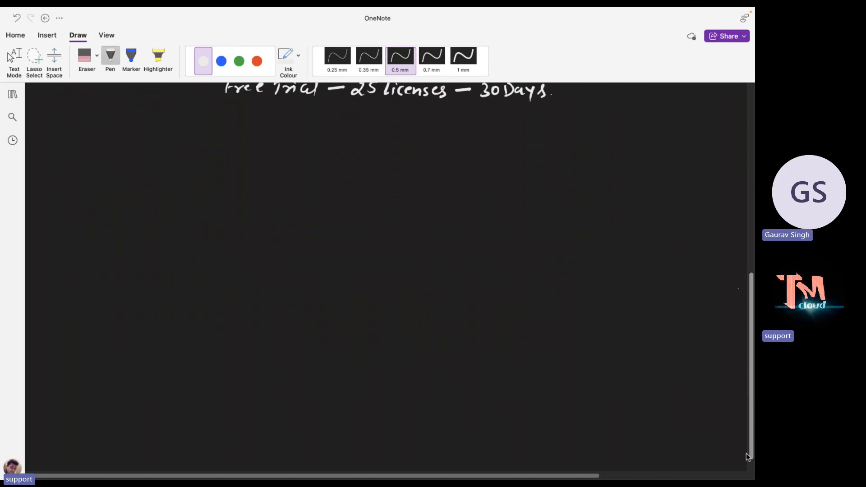
{"action": "left_click", "coordinate": [238, 61]}
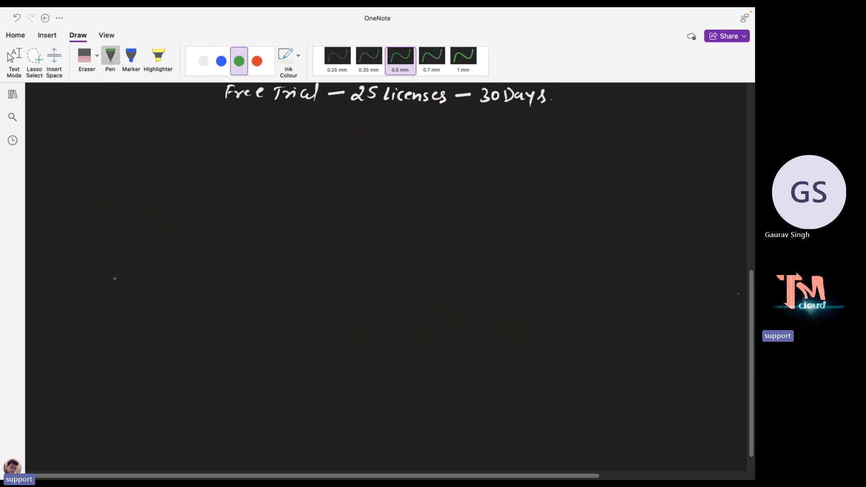
{"action": "mouse_move", "coordinate": [90, 234]}
{"action": "left_mouse_down"}
{"action": "mouse_move", "coordinate": [74, 332]}
{"action": "mouse_move", "coordinate": [230, 333]}
{"action": "mouse_move", "coordinate": [262, 270]}
{"action": "mouse_move", "coordinate": [274, 211]}
{"action": "mouse_move", "coordinate": [102, 221]}
{"action": "mouse_move", "coordinate": [91, 237]}
{"action": "left_mouse_up"}
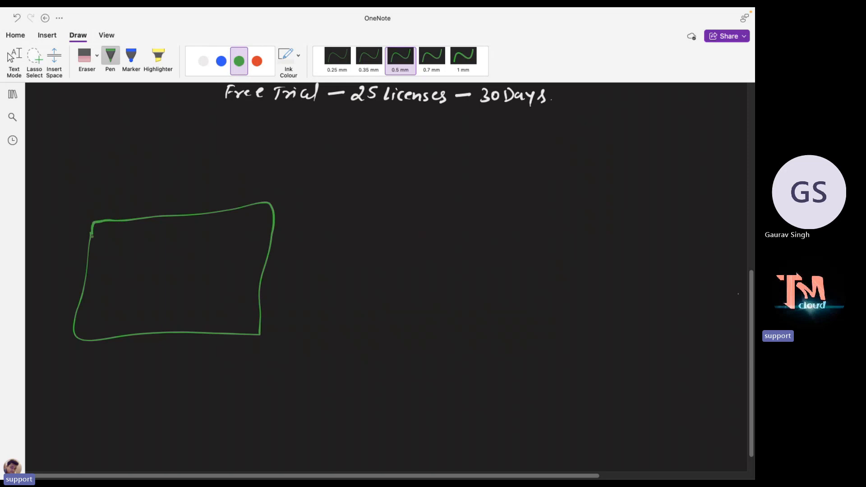
{"action": "left_click_drag", "start_coordinate": [102, 208], "coordinate": [130, 204]}
{"action": "mouse_move", "coordinate": [135, 198]}
{"action": "left_mouse_down"}
{"action": "mouse_move", "coordinate": [134, 209]}
{"action": "mouse_move", "coordinate": [143, 197]}
{"action": "left_mouse_up"}
{"action": "left_click_drag", "start_coordinate": [136, 203], "coordinate": [140, 203]}
{"action": "left_click_drag", "start_coordinate": [134, 209], "coordinate": [156, 208]}
{"action": "left_click_drag", "start_coordinate": [151, 201], "coordinate": [158, 200]}
{"action": "left_click_drag", "start_coordinate": [157, 207], "coordinate": [166, 199]}
{"action": "left_click_drag", "start_coordinate": [172, 201], "coordinate": [204, 206]}
{"action": "mouse_move", "coordinate": [216, 190]}
{"action": "left_mouse_down"}
{"action": "mouse_move", "coordinate": [207, 204]}
{"action": "mouse_move", "coordinate": [250, 203]}
{"action": "left_mouse_up"}
{"action": "left_click_drag", "start_coordinate": [252, 203], "coordinate": [258, 194]}
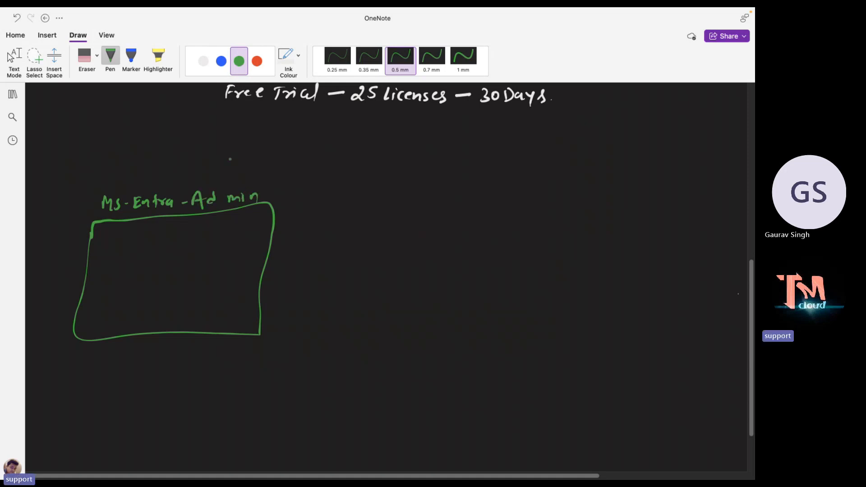
In white ink, list User's, Groups, MFA and SSPR inside the green box.
{"action": "left_click", "coordinate": [203, 61]}
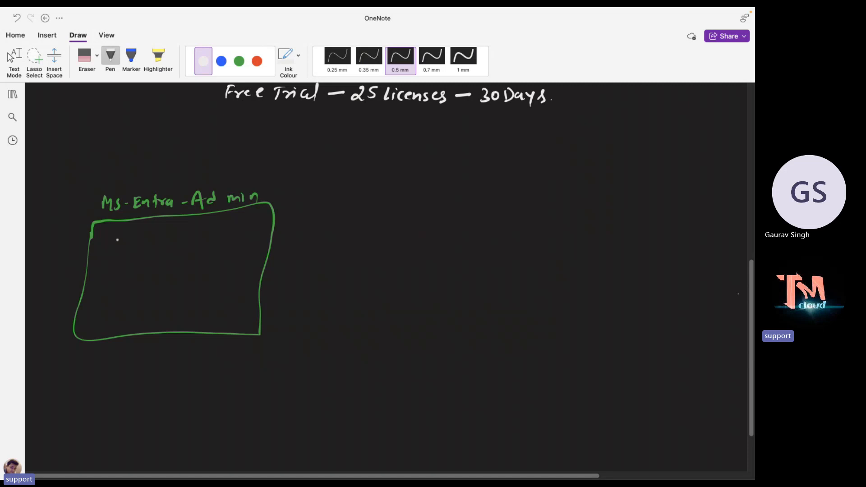
{"action": "left_click_drag", "start_coordinate": [118, 236], "coordinate": [145, 246]}
{"action": "left_click_drag", "start_coordinate": [147, 237], "coordinate": [172, 246]}
{"action": "left_click_drag", "start_coordinate": [126, 263], "coordinate": [128, 271]}
{"action": "left_click_drag", "start_coordinate": [132, 270], "coordinate": [163, 274]}
{"action": "left_click_drag", "start_coordinate": [125, 296], "coordinate": [143, 285]}
{"action": "left_click_drag", "start_coordinate": [144, 285], "coordinate": [163, 283]}
{"action": "mouse_move", "coordinate": [164, 283]}
{"action": "left_mouse_down"}
{"action": "mouse_move", "coordinate": [165, 295]}
{"action": "mouse_move", "coordinate": [125, 317]}
{"action": "mouse_move", "coordinate": [149, 316]}
{"action": "left_mouse_up"}
{"action": "left_click_drag", "start_coordinate": [150, 306], "coordinate": [173, 312]}
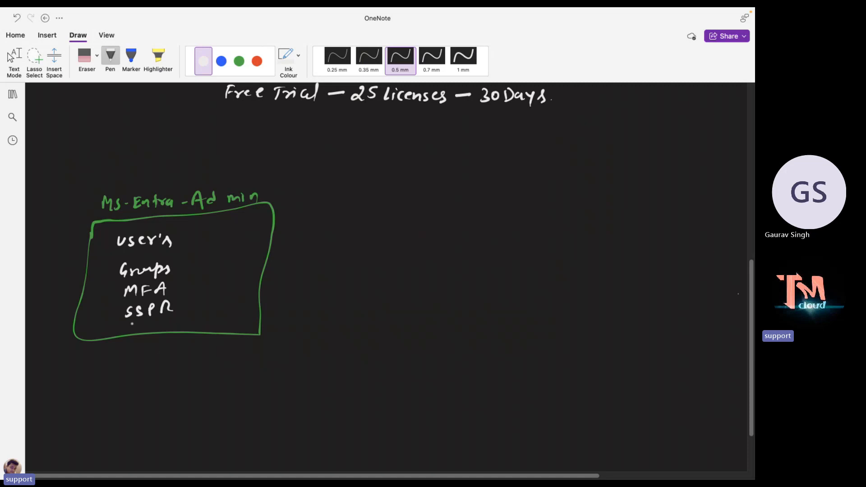
Add the AD-Join-Connect entry at the bottom of the list.
{"action": "left_click_drag", "start_coordinate": [123, 331], "coordinate": [155, 330]}
{"action": "left_click_drag", "start_coordinate": [170, 321], "coordinate": [184, 327]}
{"action": "left_click_drag", "start_coordinate": [187, 322], "coordinate": [247, 326]}
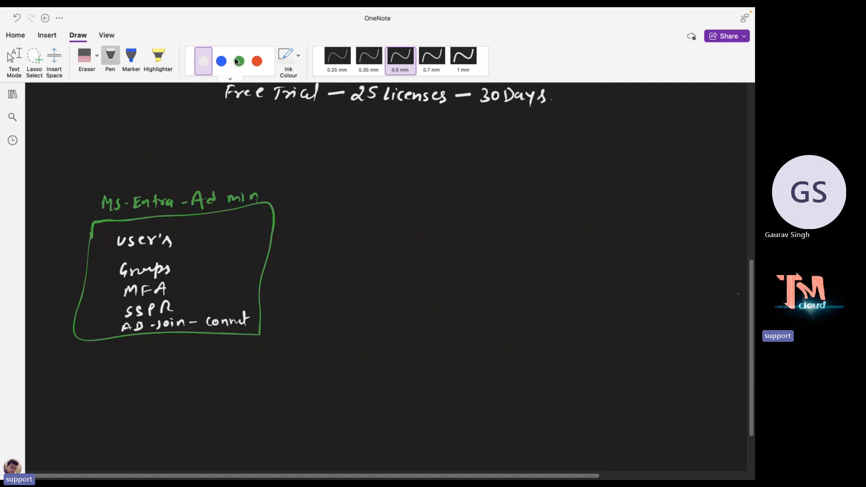
{"action": "left_click", "coordinate": [221, 60]}
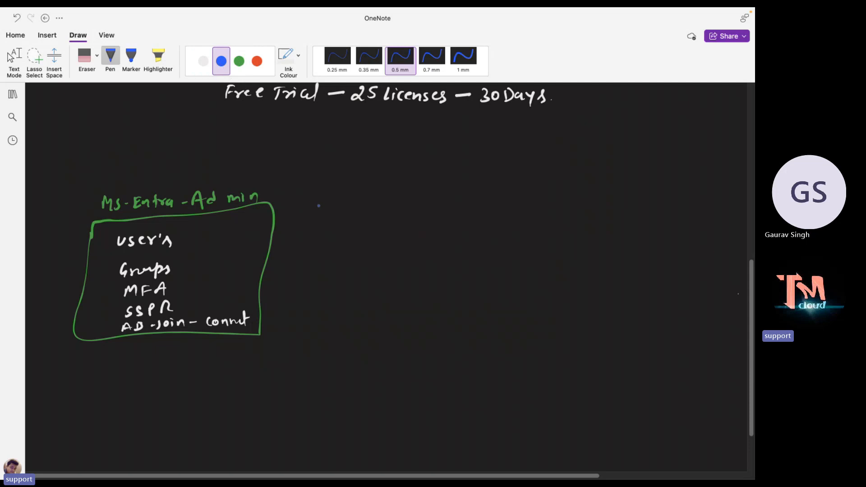
Draw blue, green and red boxes stacked beside the Entra box.
{"action": "mouse_move", "coordinate": [422, 173]}
{"action": "left_mouse_down"}
{"action": "mouse_move", "coordinate": [423, 225]}
{"action": "mouse_move", "coordinate": [478, 167]}
{"action": "mouse_move", "coordinate": [540, 180]}
{"action": "mouse_move", "coordinate": [532, 229]}
{"action": "mouse_move", "coordinate": [425, 228]}
{"action": "left_mouse_up"}
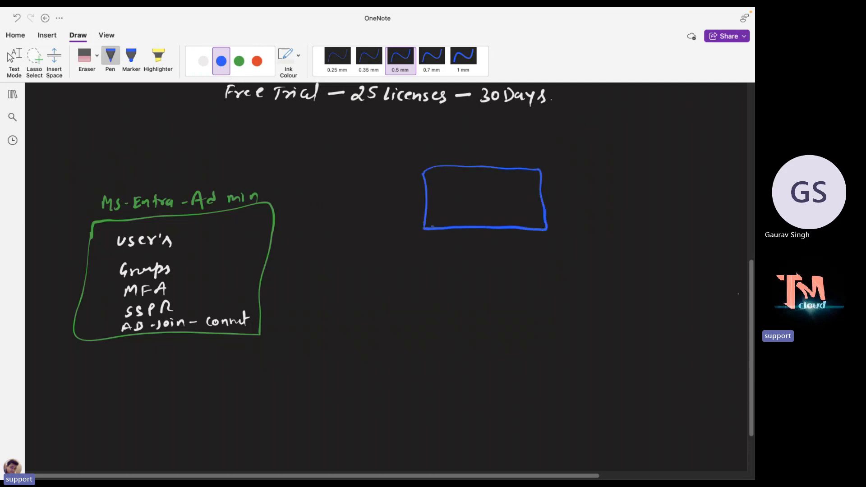
{"action": "left_click", "coordinate": [239, 61]}
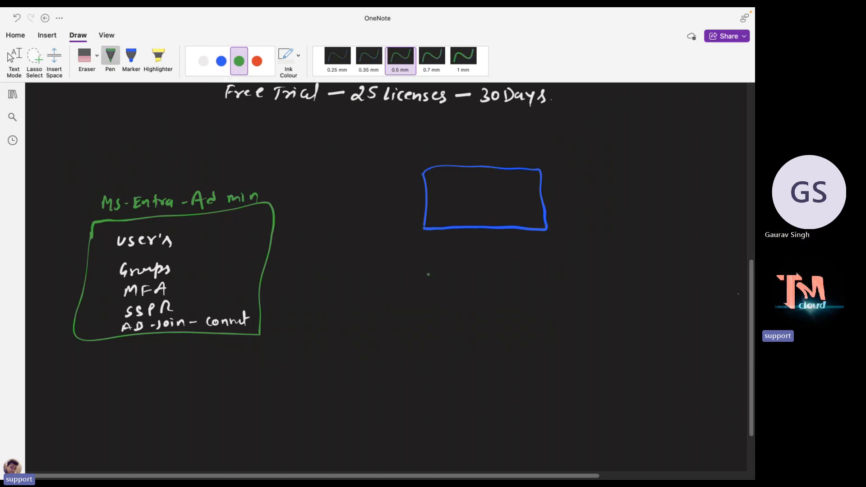
{"action": "mouse_move", "coordinate": [425, 271]}
{"action": "left_mouse_down"}
{"action": "mouse_move", "coordinate": [453, 343]}
{"action": "mouse_move", "coordinate": [559, 348]}
{"action": "mouse_move", "coordinate": [557, 269]}
{"action": "mouse_move", "coordinate": [420, 269]}
{"action": "left_mouse_up"}
{"action": "left_click", "coordinate": [256, 60]}
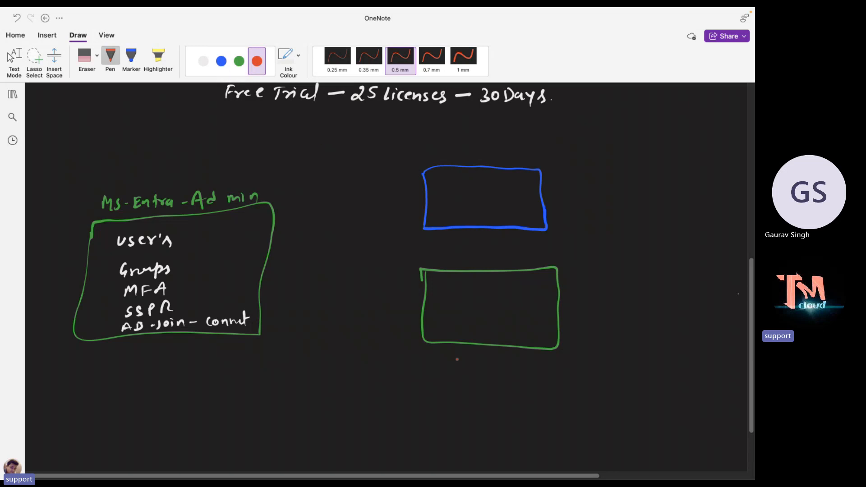
{"action": "mouse_move", "coordinate": [429, 391]}
{"action": "left_mouse_down"}
{"action": "mouse_move", "coordinate": [426, 462]}
{"action": "mouse_move", "coordinate": [531, 464]}
{"action": "mouse_move", "coordinate": [560, 441]}
{"action": "mouse_move", "coordinate": [553, 382]}
{"action": "mouse_move", "coordinate": [446, 383]}
{"action": "mouse_move", "coordinate": [432, 397]}
{"action": "left_mouse_up"}
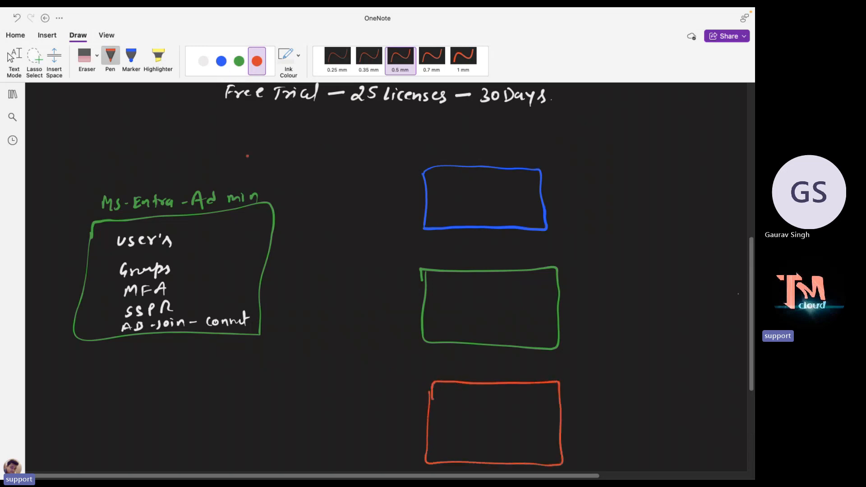
In white, title the boxes Azure-Services, MS-365 and Intune, and add a white AVD box.
{"action": "left_click", "coordinate": [203, 61]}
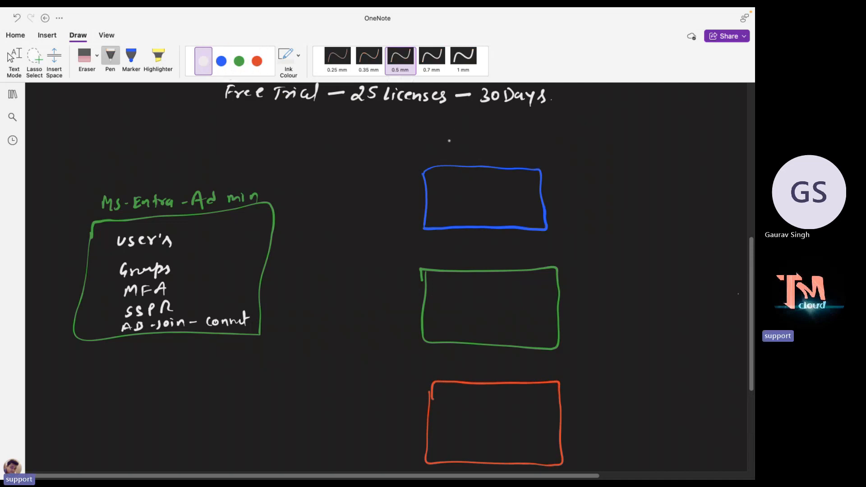
{"action": "mouse_move", "coordinate": [447, 151]}
{"action": "left_mouse_down"}
{"action": "mouse_move", "coordinate": [453, 144]}
{"action": "mouse_move", "coordinate": [467, 156]}
{"action": "mouse_move", "coordinate": [571, 156]}
{"action": "left_mouse_up"}
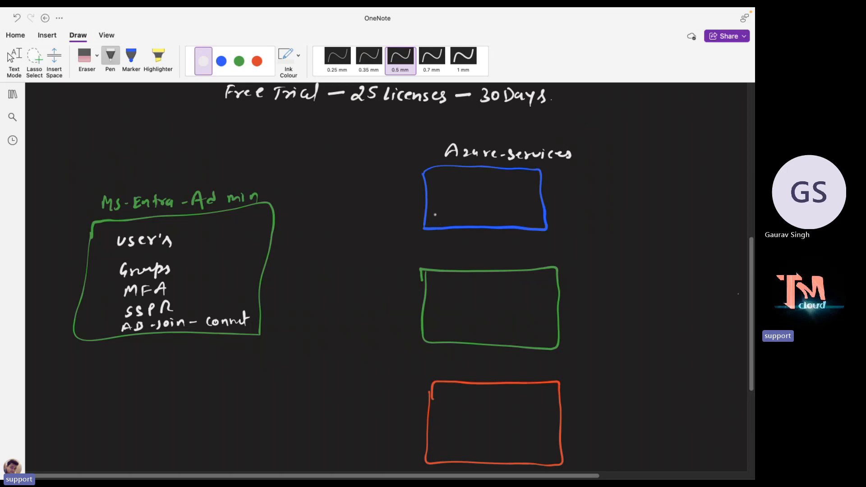
{"action": "mouse_move", "coordinate": [446, 262]}
{"action": "left_mouse_down"}
{"action": "mouse_move", "coordinate": [447, 252]}
{"action": "mouse_move", "coordinate": [494, 263]}
{"action": "mouse_move", "coordinate": [512, 252]}
{"action": "left_mouse_up"}
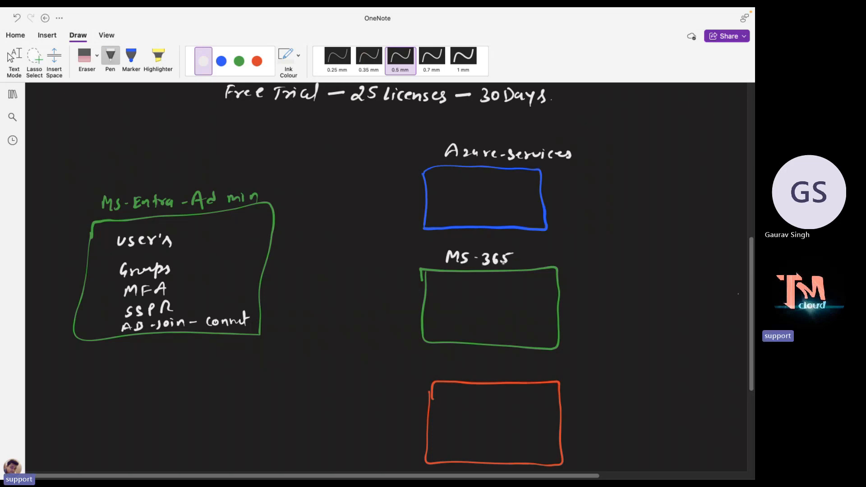
{"action": "mouse_move", "coordinate": [463, 362]}
{"action": "left_mouse_down"}
{"action": "mouse_move", "coordinate": [468, 373]}
{"action": "mouse_move", "coordinate": [526, 374]}
{"action": "left_mouse_up"}
{"action": "mouse_move", "coordinate": [228, 399]}
{"action": "left_mouse_down"}
{"action": "mouse_move", "coordinate": [221, 455]}
{"action": "mouse_move", "coordinate": [333, 458]}
{"action": "mouse_move", "coordinate": [348, 397]}
{"action": "mouse_move", "coordinate": [323, 376]}
{"action": "mouse_move", "coordinate": [232, 384]}
{"action": "mouse_move", "coordinate": [228, 403]}
{"action": "left_mouse_up"}
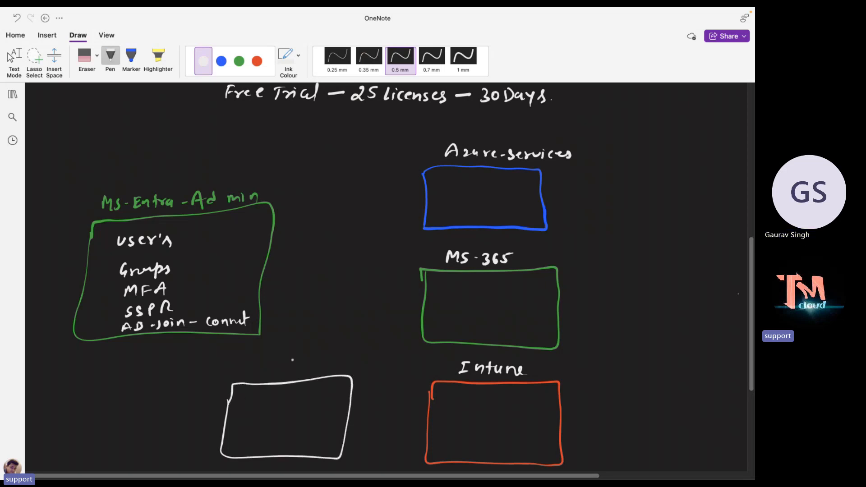
{"action": "mouse_move", "coordinate": [269, 371]}
{"action": "left_mouse_down"}
{"action": "mouse_move", "coordinate": [300, 358]}
{"action": "mouse_move", "coordinate": [303, 369]}
{"action": "left_mouse_up"}
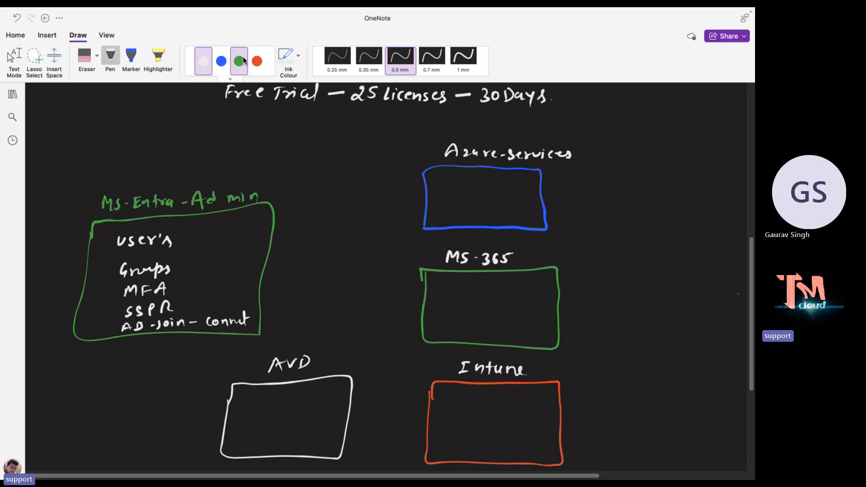
Draw blue arrows from Groups to the service boxes and a circled AD note after User's.
{"action": "left_click", "coordinate": [221, 61]}
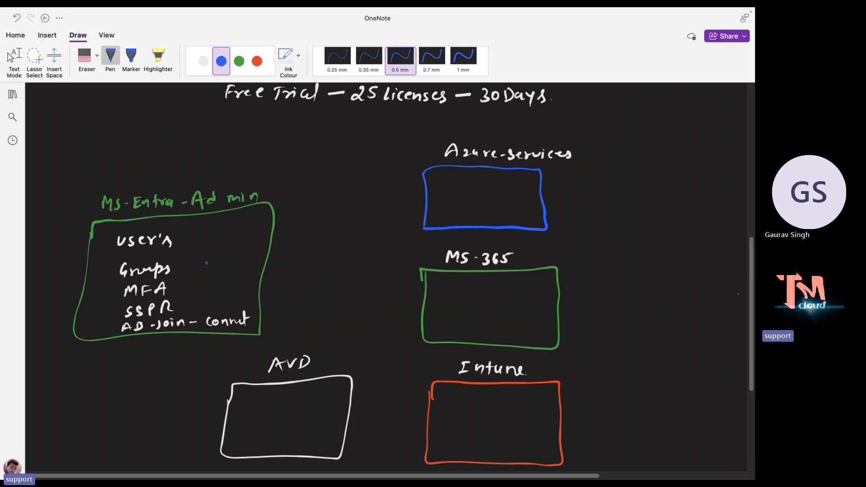
{"action": "left_click_drag", "start_coordinate": [205, 269], "coordinate": [414, 216]}
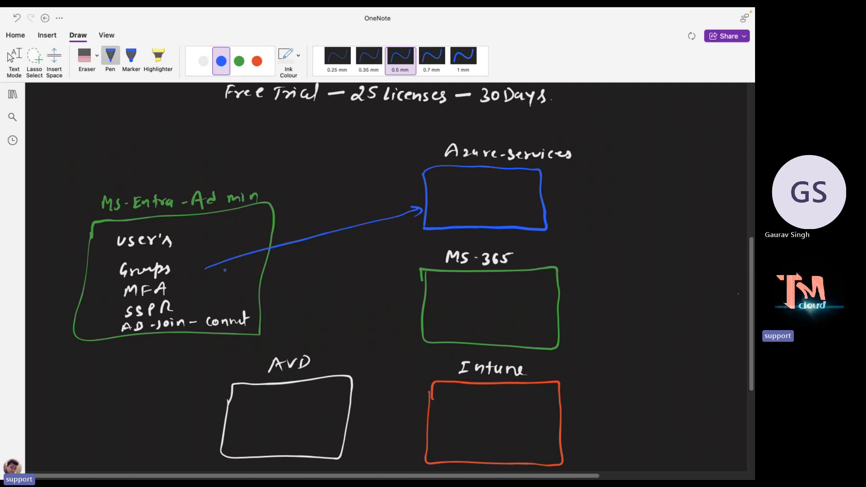
{"action": "mouse_move", "coordinate": [206, 270]}
{"action": "left_mouse_down"}
{"action": "mouse_move", "coordinate": [421, 284]}
{"action": "mouse_move", "coordinate": [233, 277]}
{"action": "mouse_move", "coordinate": [446, 377]}
{"action": "left_mouse_up"}
{"action": "left_click_drag", "start_coordinate": [206, 271], "coordinate": [295, 383]}
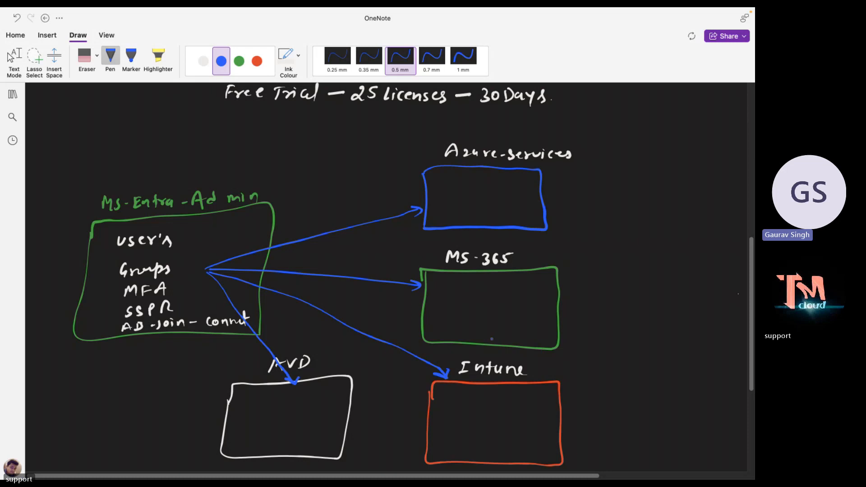
{"action": "left_click_drag", "start_coordinate": [179, 237], "coordinate": [191, 235]}
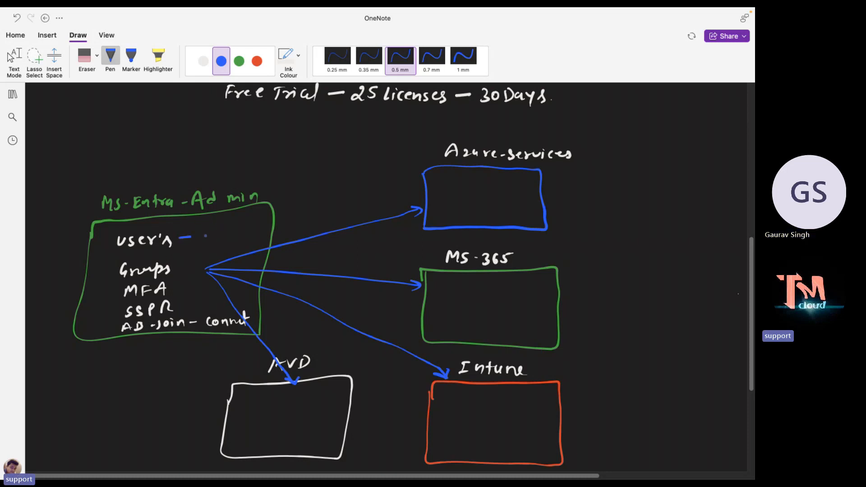
{"action": "mouse_move", "coordinate": [202, 238]}
{"action": "left_mouse_down"}
{"action": "mouse_move", "coordinate": [206, 229]}
{"action": "mouse_move", "coordinate": [232, 235]}
{"action": "mouse_move", "coordinate": [210, 246]}
{"action": "mouse_move", "coordinate": [198, 226]}
{"action": "left_mouse_up"}
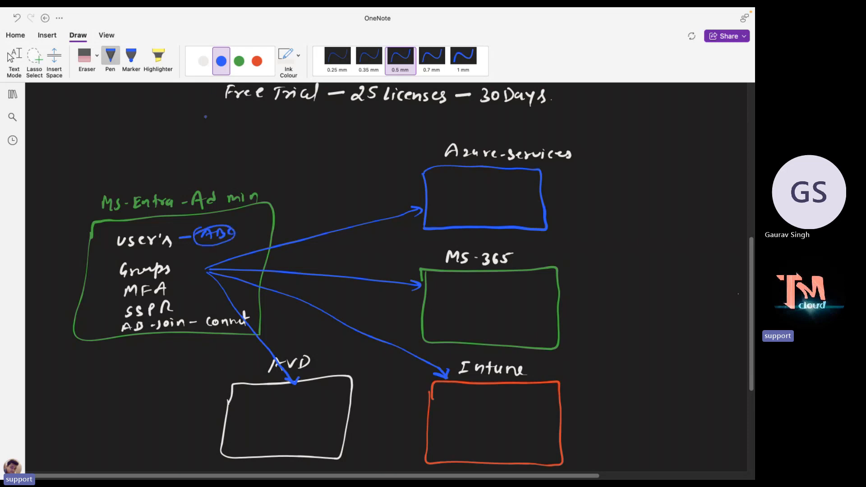
Handwrite a green ABC inside the Azure-Services, MS-365, Intune and AVD boxes.
{"action": "left_click", "coordinate": [239, 61]}
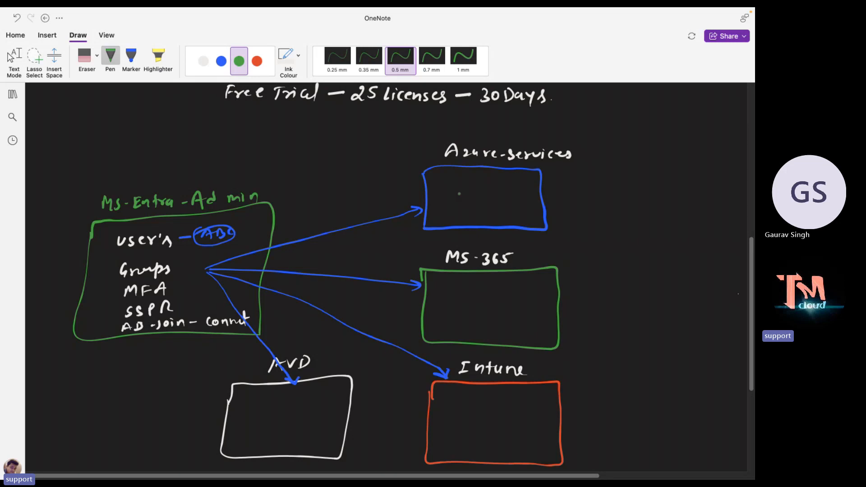
{"action": "left_click_drag", "start_coordinate": [455, 199], "coordinate": [466, 193]}
{"action": "left_click_drag", "start_coordinate": [478, 186], "coordinate": [479, 198]}
{"action": "left_click_drag", "start_coordinate": [499, 191], "coordinate": [498, 197]}
{"action": "left_click_drag", "start_coordinate": [455, 310], "coordinate": [475, 310]}
{"action": "mouse_move", "coordinate": [474, 299]}
{"action": "left_mouse_down"}
{"action": "mouse_move", "coordinate": [474, 309]}
{"action": "mouse_move", "coordinate": [488, 309]}
{"action": "left_mouse_up"}
{"action": "left_click", "coordinate": [497, 305]}
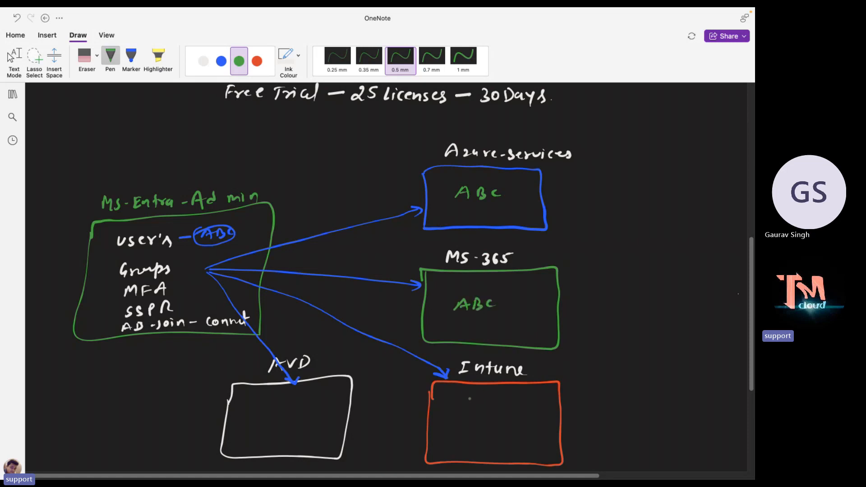
{"action": "left_click_drag", "start_coordinate": [461, 424], "coordinate": [474, 416]}
{"action": "mouse_move", "coordinate": [483, 411]}
{"action": "left_mouse_down"}
{"action": "mouse_move", "coordinate": [483, 423]}
{"action": "mouse_move", "coordinate": [492, 415]}
{"action": "mouse_move", "coordinate": [485, 424]}
{"action": "left_mouse_up"}
{"action": "left_click_drag", "start_coordinate": [509, 412], "coordinate": [508, 422]}
{"action": "left_click_drag", "start_coordinate": [266, 424], "coordinate": [306, 421]}
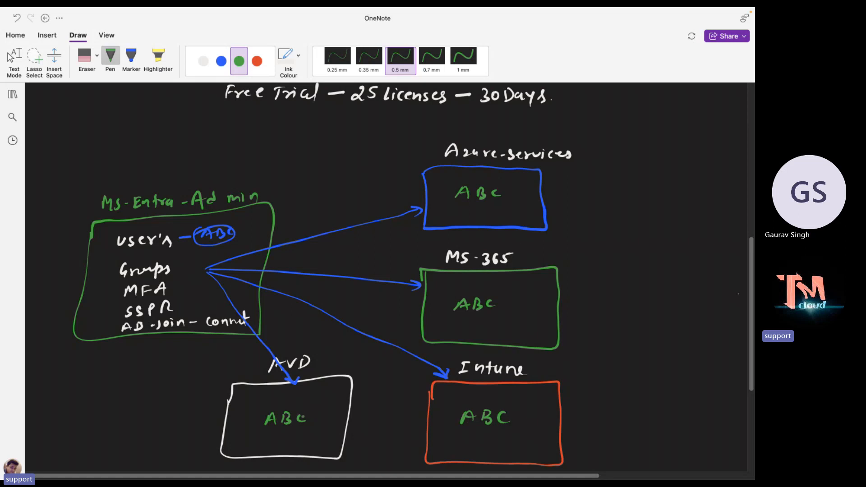
{"action": "left_click", "coordinate": [313, 419]}
Add a green tick above the Ms-Entra-Admin heading, then scroll down to blank space.
{"action": "left_click_drag", "start_coordinate": [99, 183], "coordinate": [113, 176]}
{"action": "left_click", "coordinate": [9, 57]}
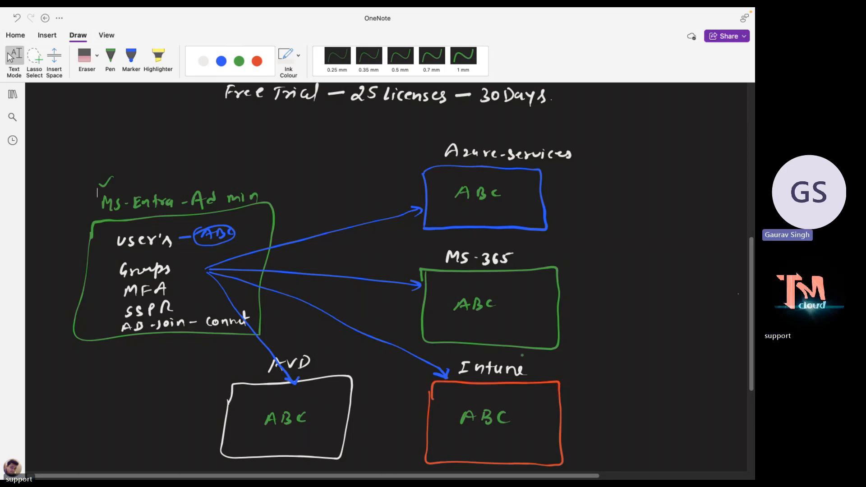
{"action": "left_click", "coordinate": [111, 58]}
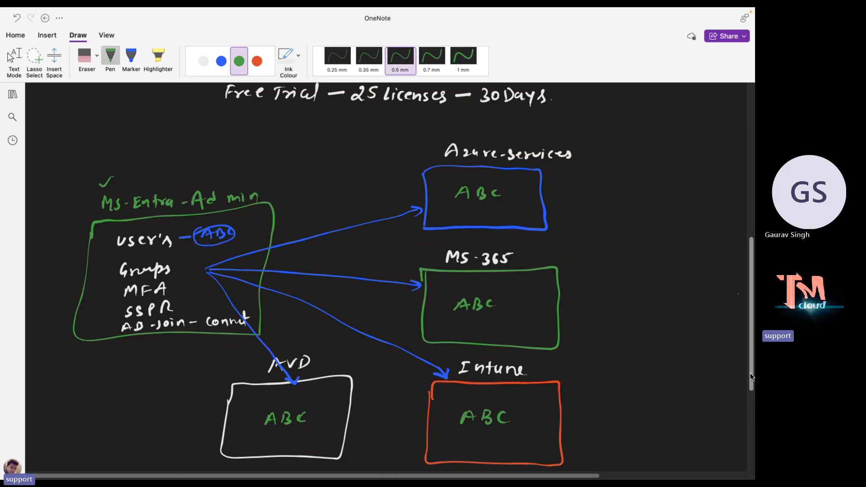
{"action": "scroll", "coordinate": [744, 397], "scroll_direction": "down", "scroll_amount": 5}
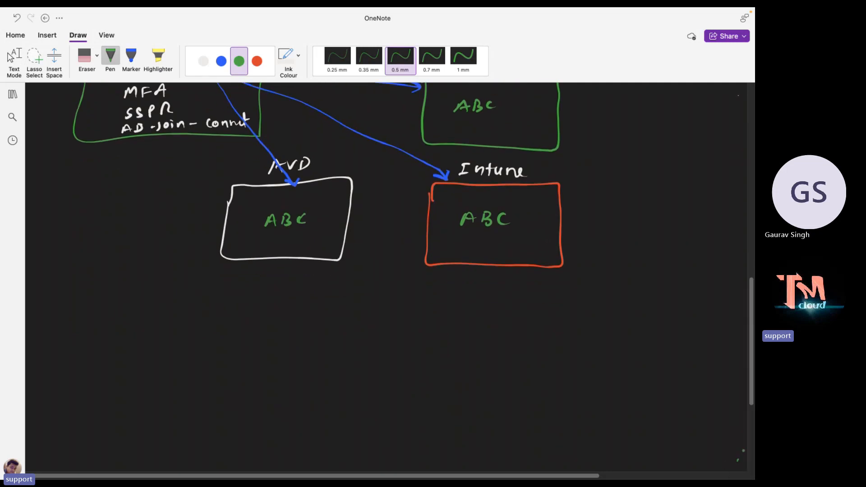
{"action": "scroll", "coordinate": [743, 450], "scroll_direction": "down", "scroll_amount": 3}
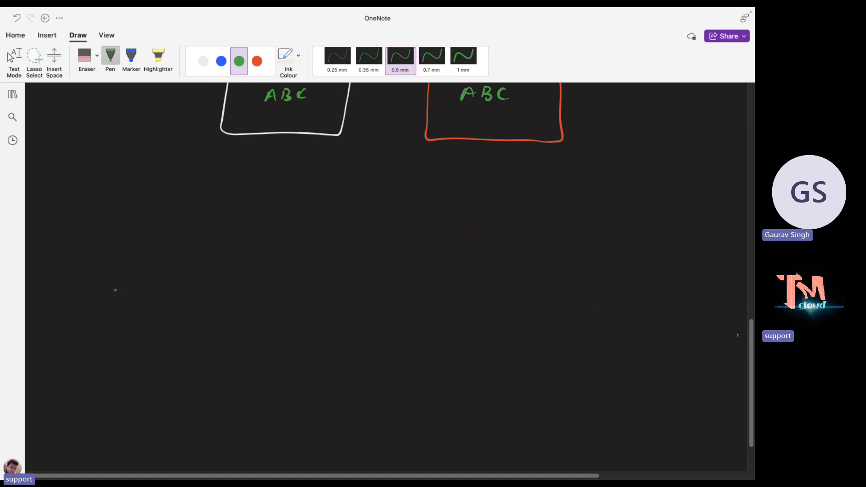
Draw a green box and write an example e-mail address above it.
{"action": "mouse_move", "coordinate": [90, 257]}
{"action": "left_mouse_down"}
{"action": "mouse_move", "coordinate": [68, 348]}
{"action": "mouse_move", "coordinate": [194, 338]}
{"action": "mouse_move", "coordinate": [234, 271]}
{"action": "mouse_move", "coordinate": [239, 230]}
{"action": "mouse_move", "coordinate": [135, 240]}
{"action": "mouse_move", "coordinate": [90, 258]}
{"action": "mouse_move", "coordinate": [94, 227]}
{"action": "mouse_move", "coordinate": [137, 217]}
{"action": "mouse_move", "coordinate": [141, 234]}
{"action": "mouse_move", "coordinate": [192, 214]}
{"action": "mouse_move", "coordinate": [213, 221]}
{"action": "left_mouse_up"}
{"action": "left_click", "coordinate": [210, 221]}
{"action": "left_click_drag", "start_coordinate": [219, 218], "coordinate": [248, 214]}
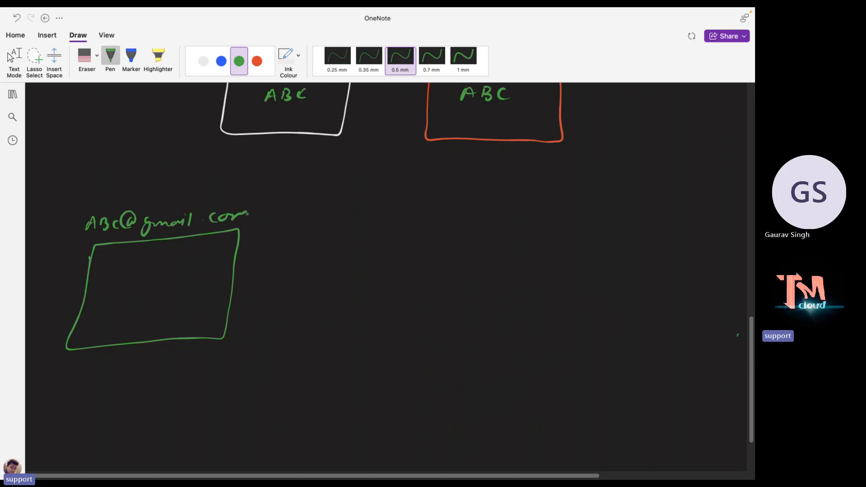
In white ink, write Azure Portal & Add-on licences inside the green box.
{"action": "left_click", "coordinate": [204, 61]}
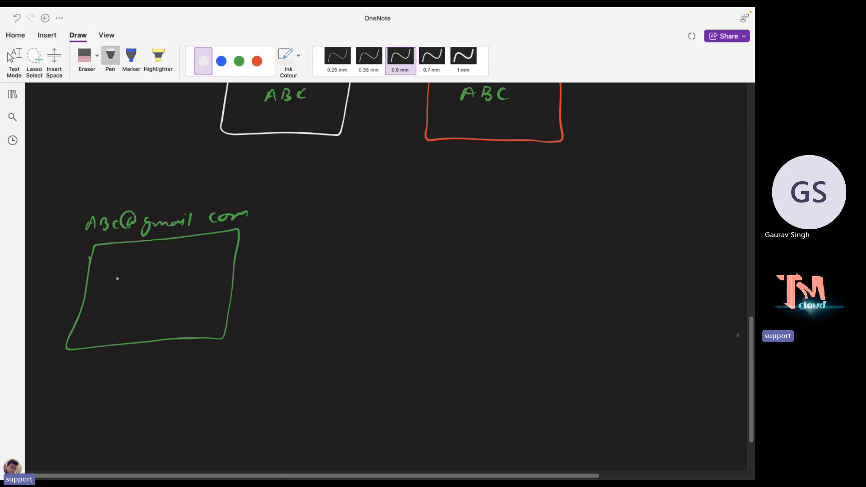
{"action": "left_click_drag", "start_coordinate": [114, 267], "coordinate": [181, 262]}
{"action": "left_click_drag", "start_coordinate": [189, 256], "coordinate": [201, 256]}
{"action": "mouse_move", "coordinate": [204, 251]}
{"action": "left_mouse_down"}
{"action": "mouse_move", "coordinate": [206, 263]}
{"action": "mouse_move", "coordinate": [221, 261]}
{"action": "left_mouse_up"}
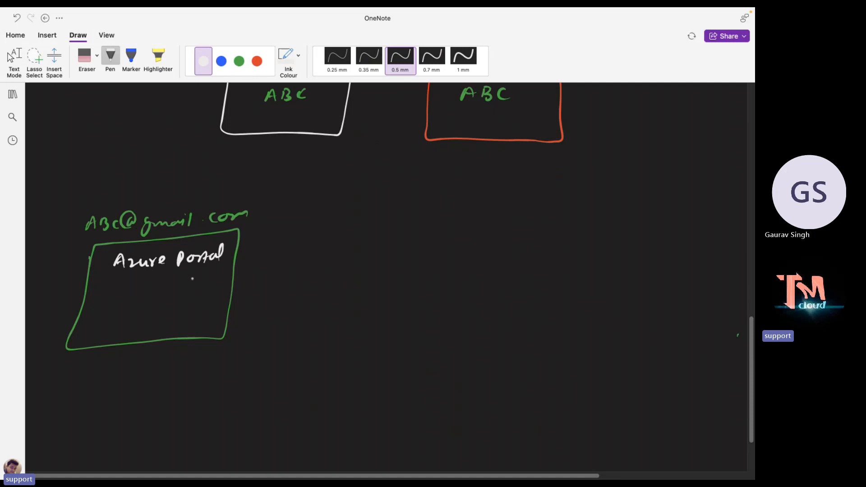
{"action": "left_click_drag", "start_coordinate": [158, 275], "coordinate": [161, 281]}
{"action": "mouse_move", "coordinate": [107, 309]}
{"action": "left_mouse_down"}
{"action": "mouse_move", "coordinate": [113, 299]}
{"action": "mouse_move", "coordinate": [119, 309]}
{"action": "left_mouse_up"}
{"action": "mouse_move", "coordinate": [126, 300]}
{"action": "left_mouse_down"}
{"action": "mouse_move", "coordinate": [126, 309]}
{"action": "mouse_move", "coordinate": [189, 301]}
{"action": "left_mouse_up"}
{"action": "mouse_move", "coordinate": [191, 297]}
{"action": "left_mouse_down"}
{"action": "mouse_move", "coordinate": [190, 306]}
{"action": "mouse_move", "coordinate": [225, 299]}
{"action": "left_mouse_up"}
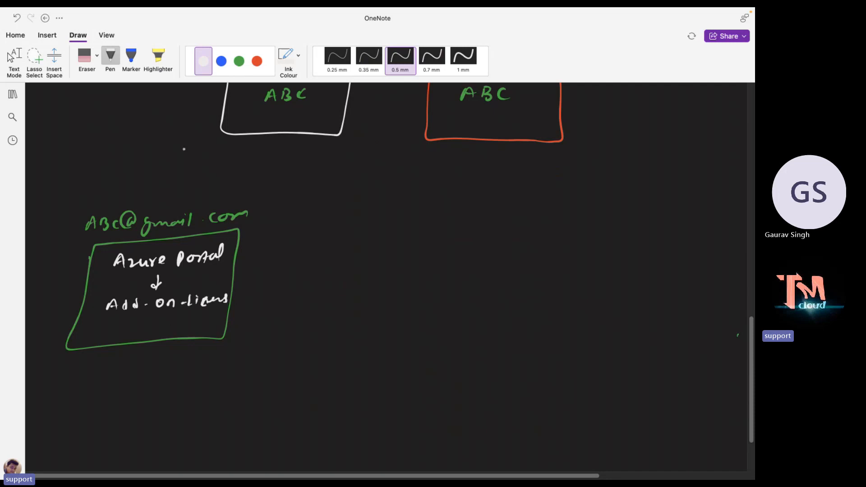
{"action": "left_click", "coordinate": [256, 61]}
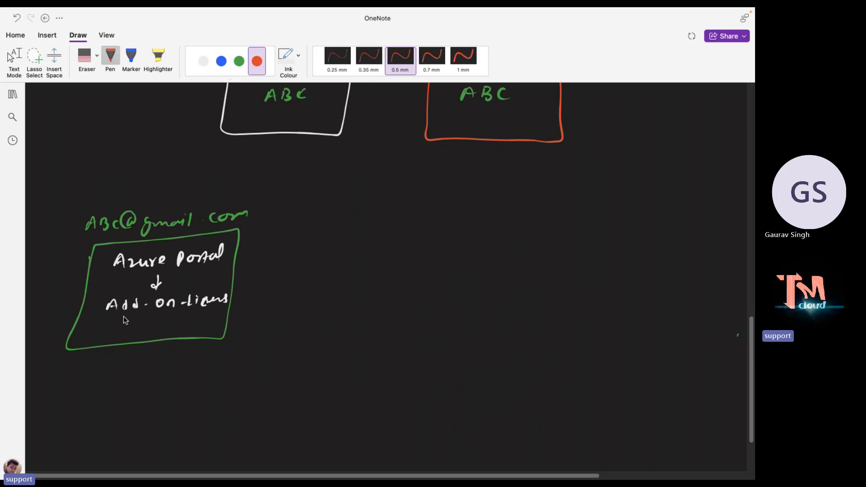
Write 'Mobility Sec-E5' in red, box it, and draw a red arrow pointing right.
{"action": "mouse_move", "coordinate": [113, 332]}
{"action": "left_mouse_down"}
{"action": "mouse_move", "coordinate": [220, 319]}
{"action": "mouse_move", "coordinate": [218, 329]}
{"action": "mouse_move", "coordinate": [219, 321]}
{"action": "left_mouse_up"}
{"action": "mouse_move", "coordinate": [120, 319]}
{"action": "left_mouse_down"}
{"action": "mouse_move", "coordinate": [111, 321]}
{"action": "mouse_move", "coordinate": [191, 338]}
{"action": "mouse_move", "coordinate": [220, 334]}
{"action": "mouse_move", "coordinate": [224, 315]}
{"action": "mouse_move", "coordinate": [131, 316]}
{"action": "left_mouse_up"}
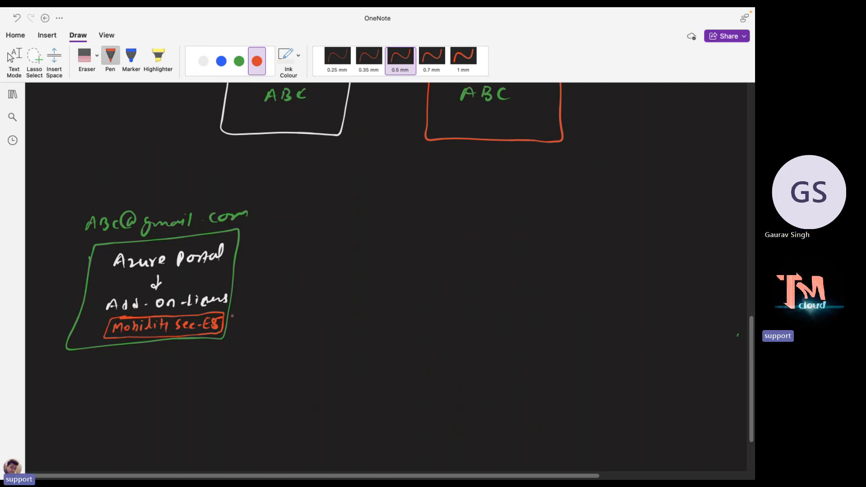
{"action": "left_click_drag", "start_coordinate": [233, 283], "coordinate": [300, 280]}
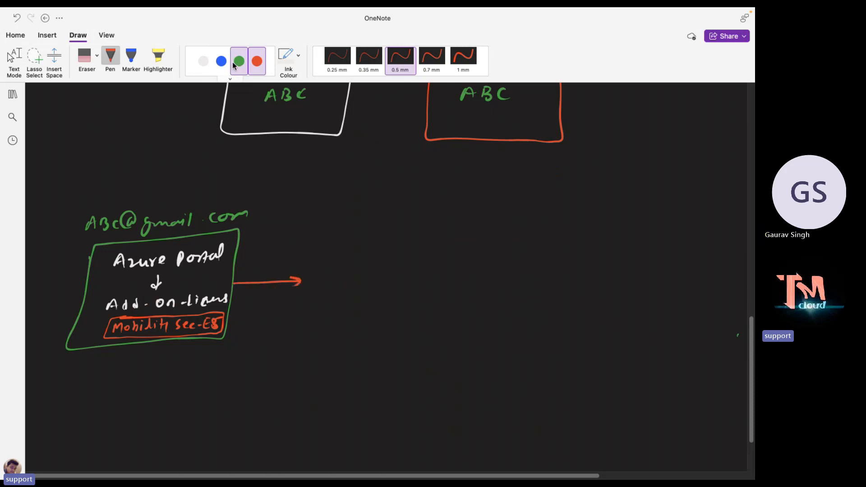
Draw a white Intune Portal box to the right of the red arrow.
{"action": "left_click", "coordinate": [203, 61]}
{"action": "left_click_drag", "start_coordinate": [320, 305], "coordinate": [402, 336]}
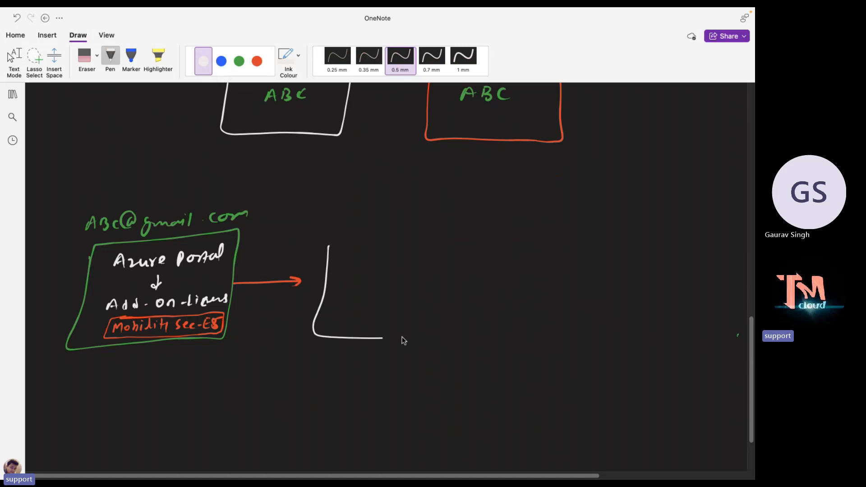
{"action": "mouse_move", "coordinate": [474, 311]}
{"action": "left_mouse_down"}
{"action": "mouse_move", "coordinate": [456, 240]}
{"action": "mouse_move", "coordinate": [329, 242]}
{"action": "mouse_move", "coordinate": [360, 221]}
{"action": "mouse_move", "coordinate": [446, 231]}
{"action": "mouse_move", "coordinate": [470, 218]}
{"action": "mouse_move", "coordinate": [469, 230]}
{"action": "left_mouse_up"}
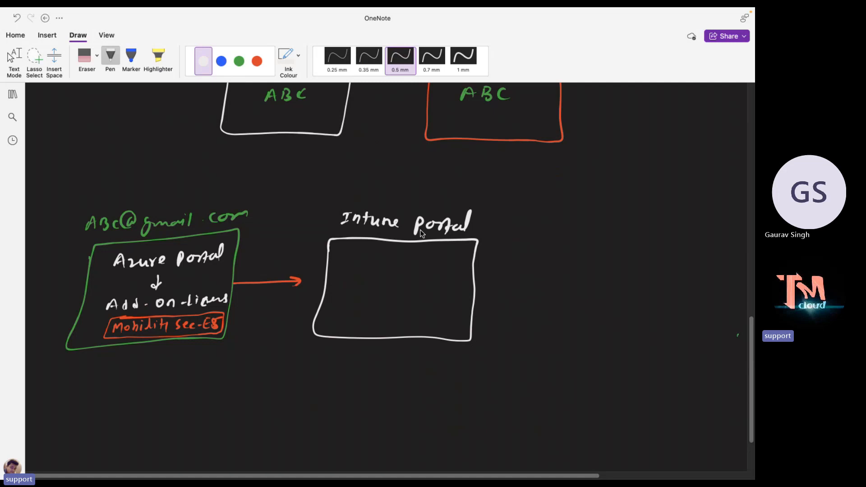
Write User, Group, APP and Devices in green inside it, then leave full-screen OneNote.
{"action": "left_click", "coordinate": [238, 61]}
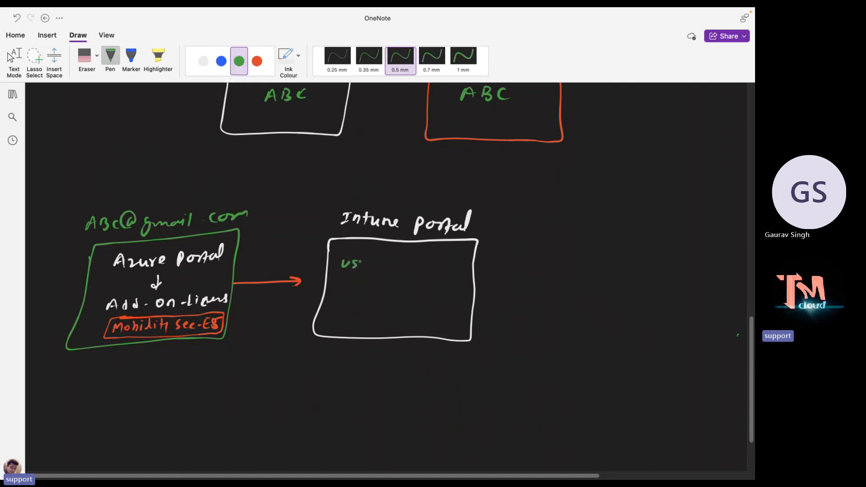
{"action": "left_click_drag", "start_coordinate": [341, 280], "coordinate": [378, 284]}
{"action": "mouse_move", "coordinate": [336, 304]}
{"action": "left_mouse_down"}
{"action": "mouse_move", "coordinate": [354, 298]}
{"action": "mouse_move", "coordinate": [343, 321]}
{"action": "left_mouse_up"}
{"action": "left_click_drag", "start_coordinate": [345, 323], "coordinate": [391, 321]}
{"action": "left_click", "coordinate": [397, 321]}
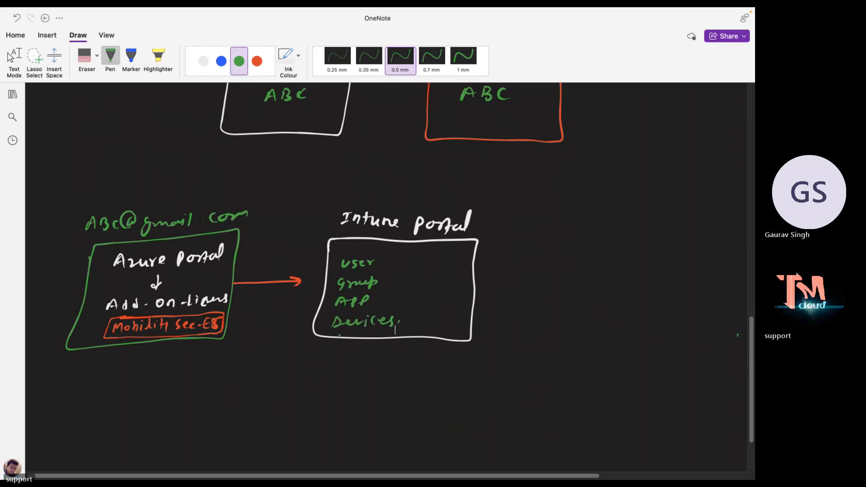
{"action": "key", "text": "Escape"}
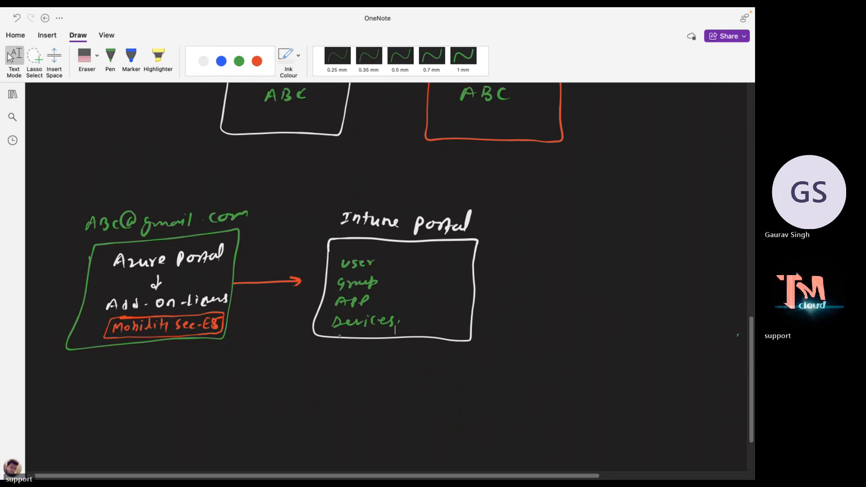
{"action": "key", "text": "ctrl+Left"}
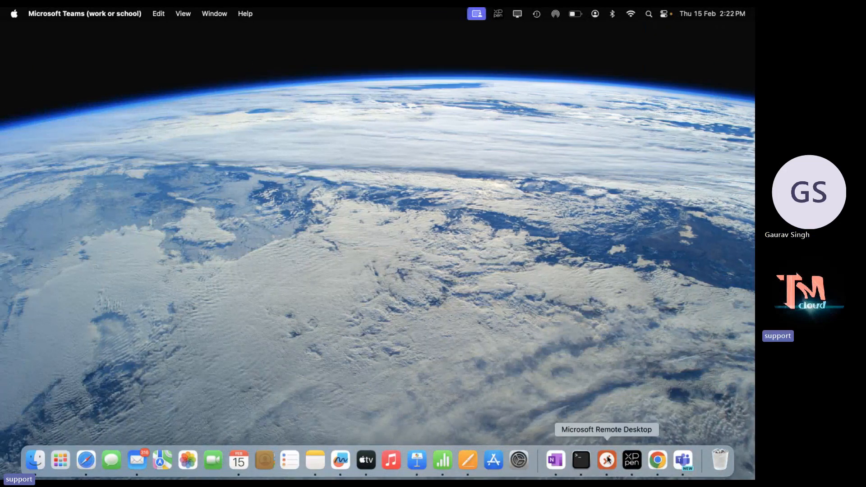
Bring Chrome up full screen and load office.com.
{"action": "left_click", "coordinate": [649, 462]}
{"action": "left_click", "coordinate": [401, 316]}
{"action": "left_click", "coordinate": [37, 232]}
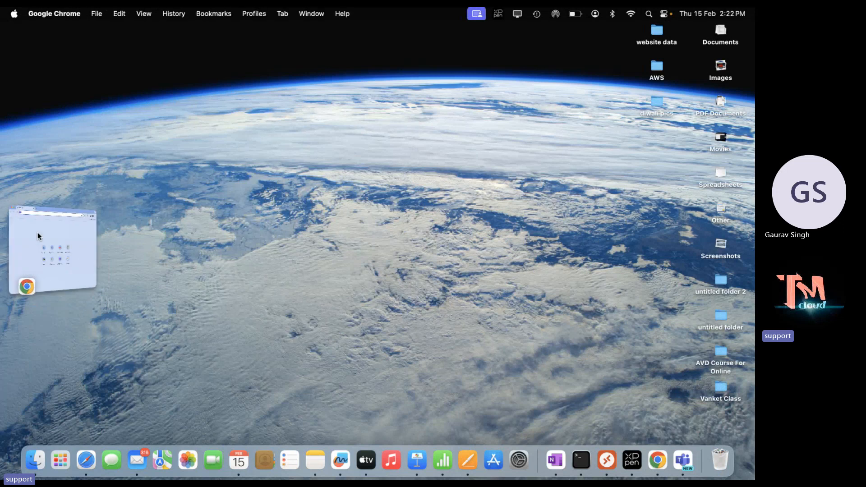
{"action": "left_click", "coordinate": [149, 30]}
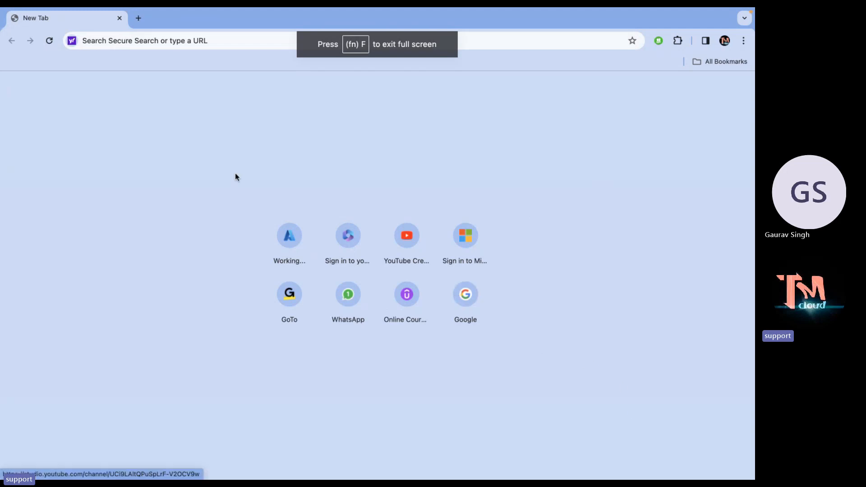
{"action": "left_click", "coordinate": [181, 41]}
{"action": "type", "text": "of"}
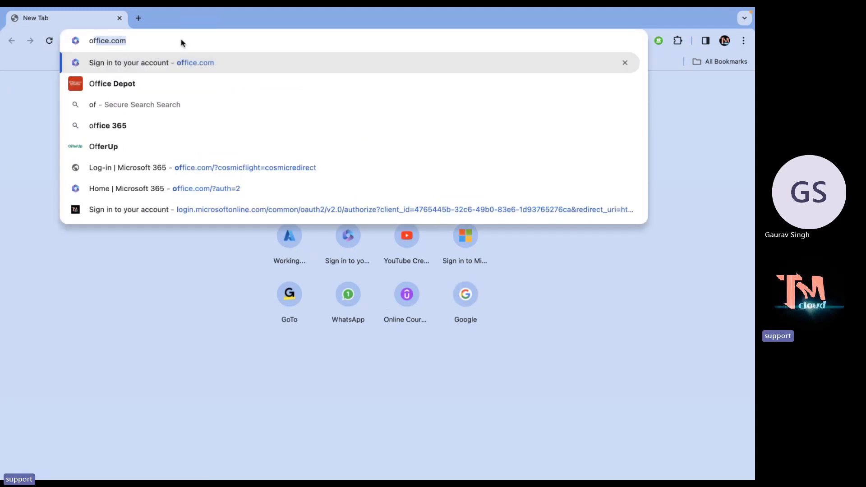
{"action": "key", "text": "Return"}
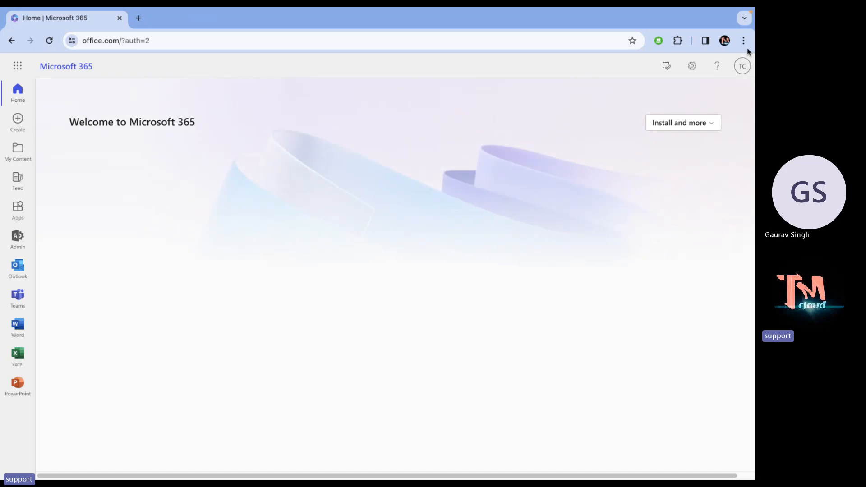
Open the Microsoft 365 admin center from the app launcher and show the Active users list.
{"action": "left_click", "coordinate": [743, 67]}
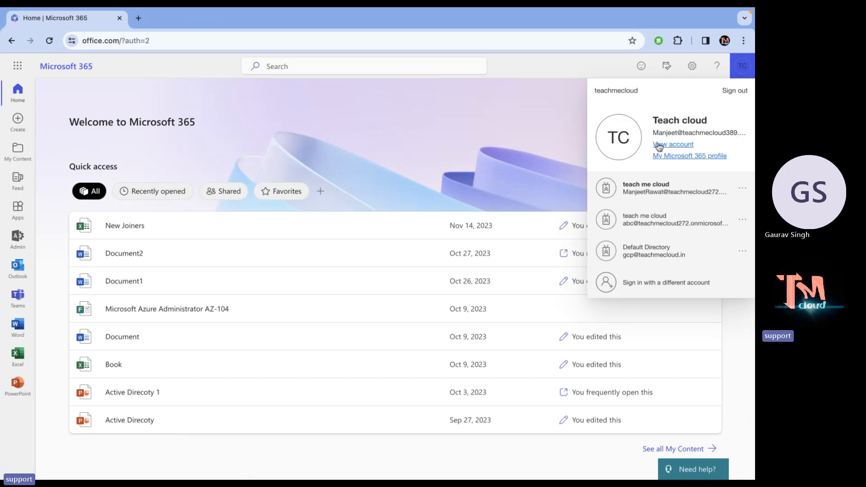
{"action": "left_click", "coordinate": [522, 126]}
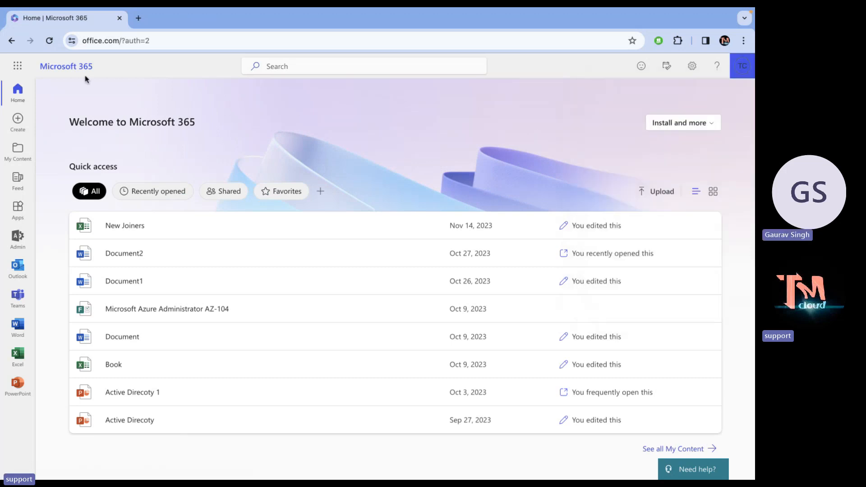
{"action": "left_click", "coordinate": [18, 65]}
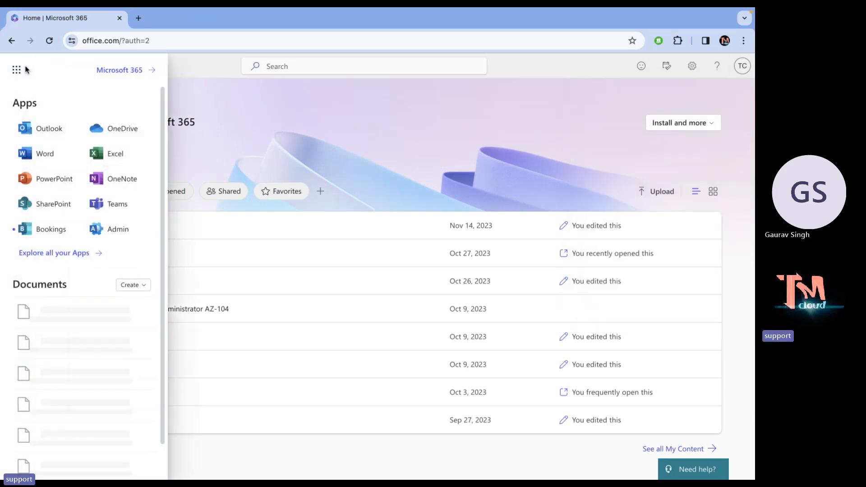
{"action": "left_click", "coordinate": [106, 229]}
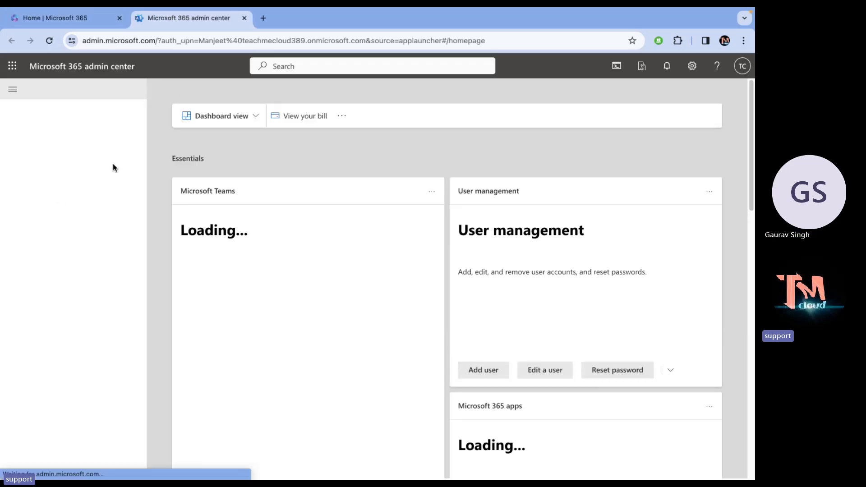
{"action": "left_click", "coordinate": [68, 132]}
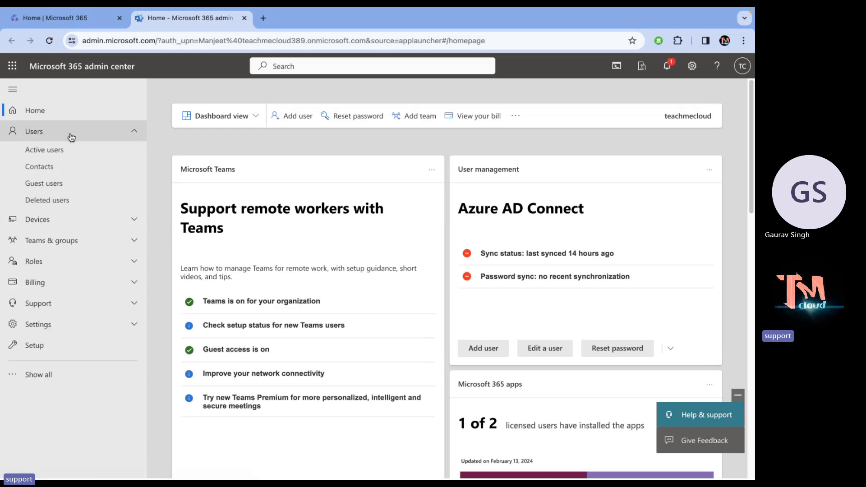
{"action": "left_click", "coordinate": [55, 150]}
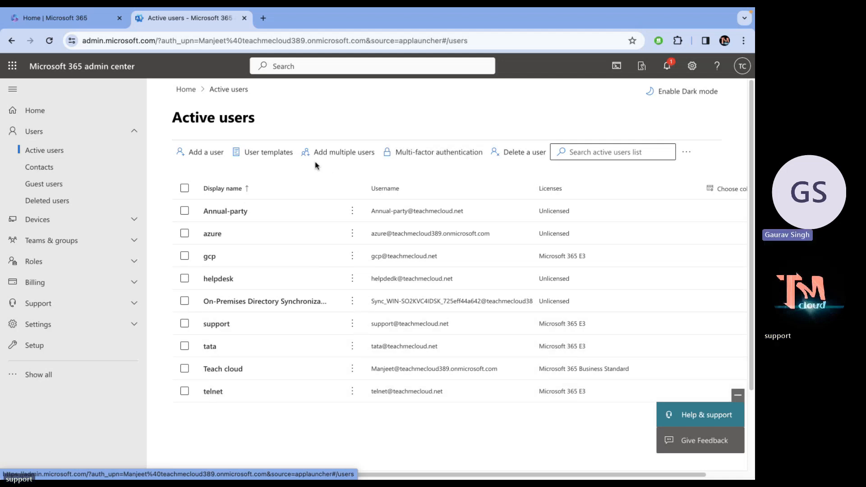
Load intune.microsoft.com in a new tab, sign in as admin, and open the Devices overview via All services.
{"action": "left_click", "coordinate": [265, 19]}
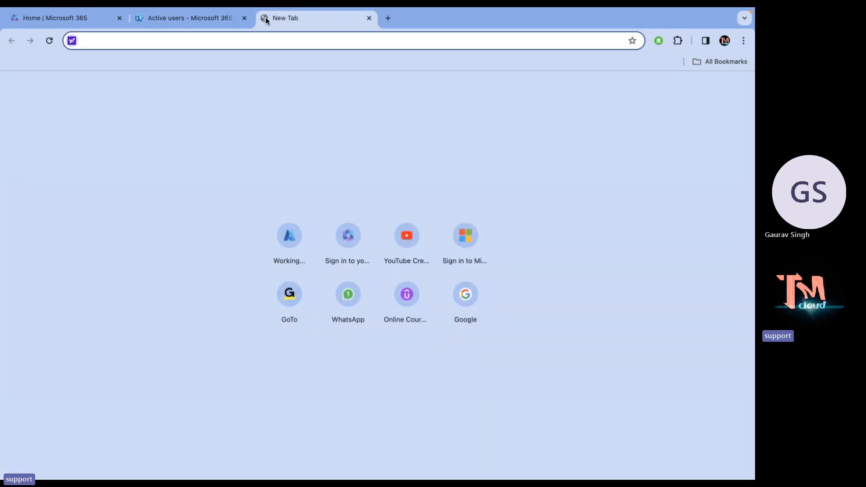
{"action": "type", "text": "in"}
{"action": "key", "text": "Return"}
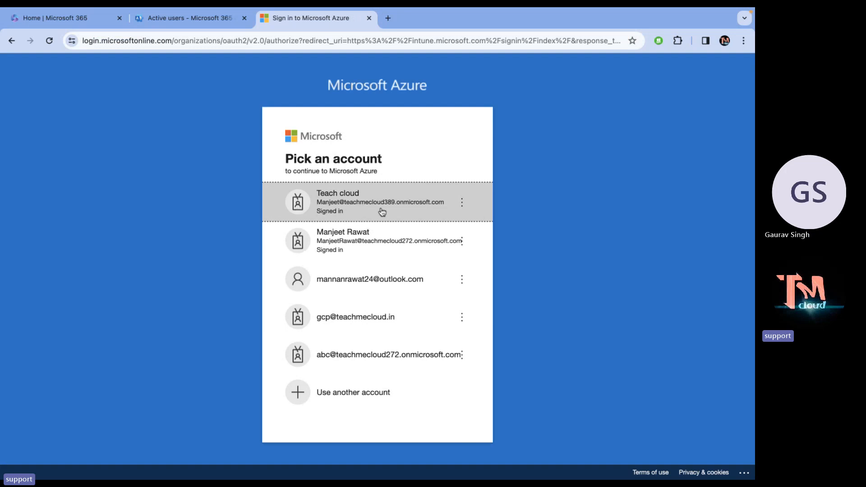
{"action": "left_click", "coordinate": [350, 201]}
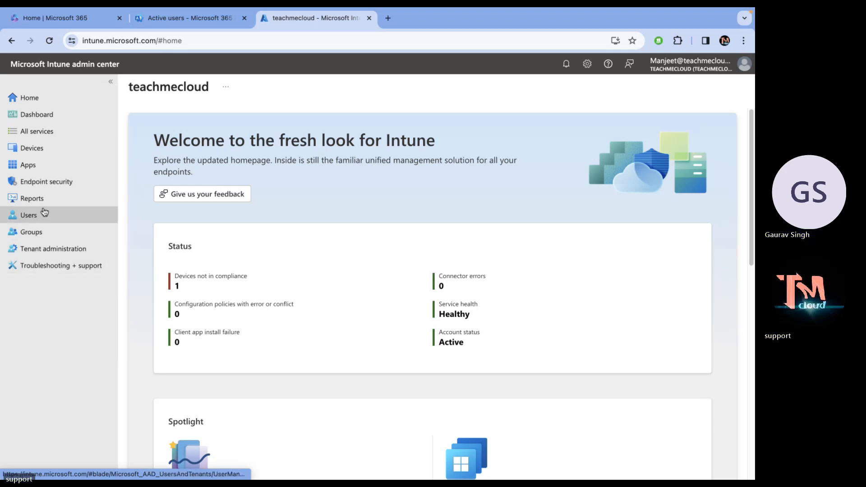
{"action": "left_click", "coordinate": [41, 134]}
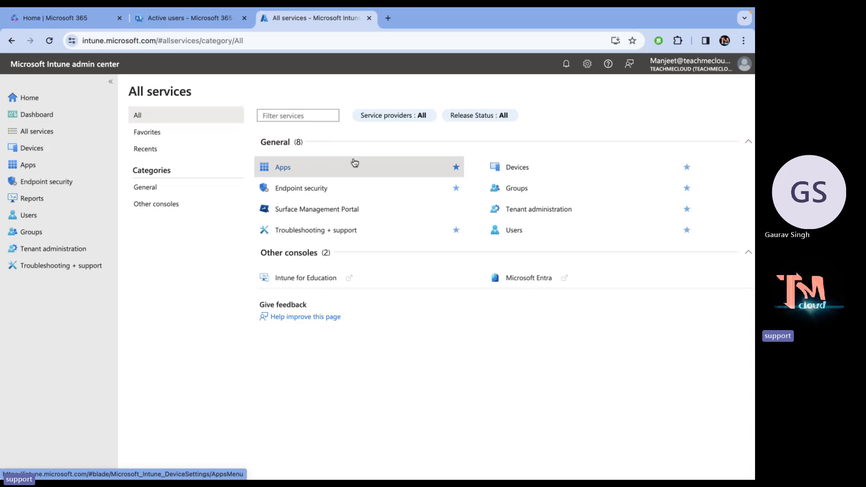
{"action": "left_click", "coordinate": [26, 146]}
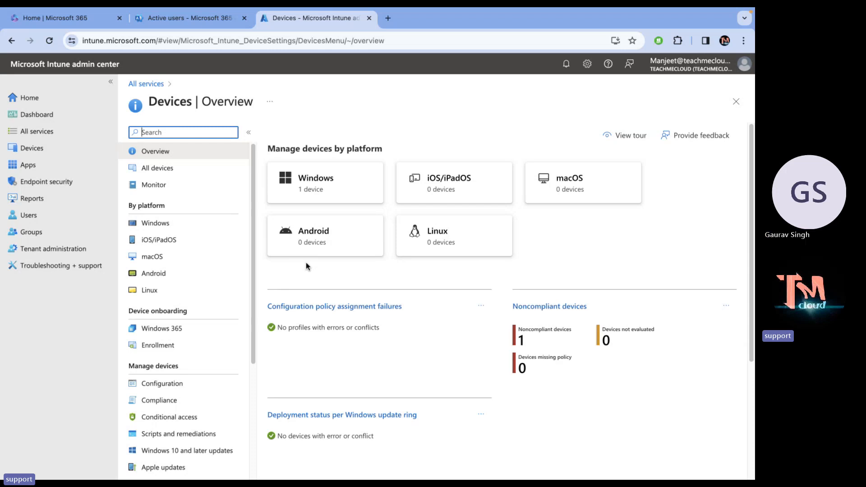
Open the Windows devices list showing IT-PC, then switch back to the Active users tab.
{"action": "left_click", "coordinate": [317, 184]}
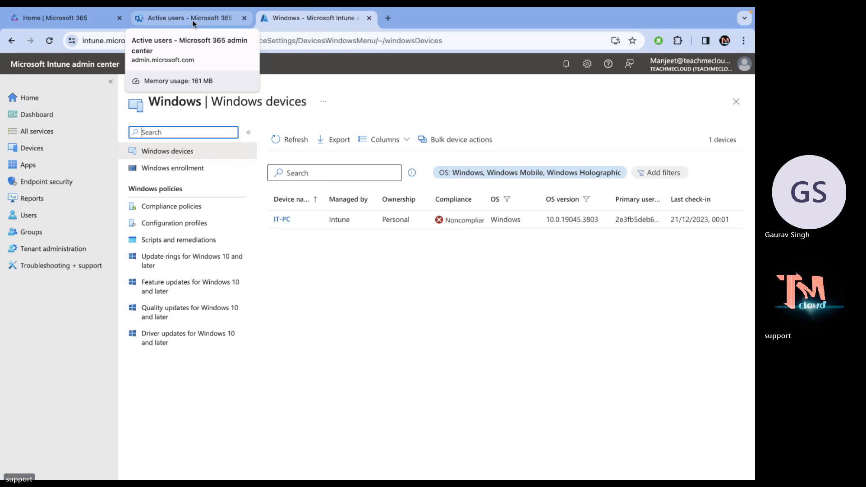
{"action": "left_click", "coordinate": [190, 26]}
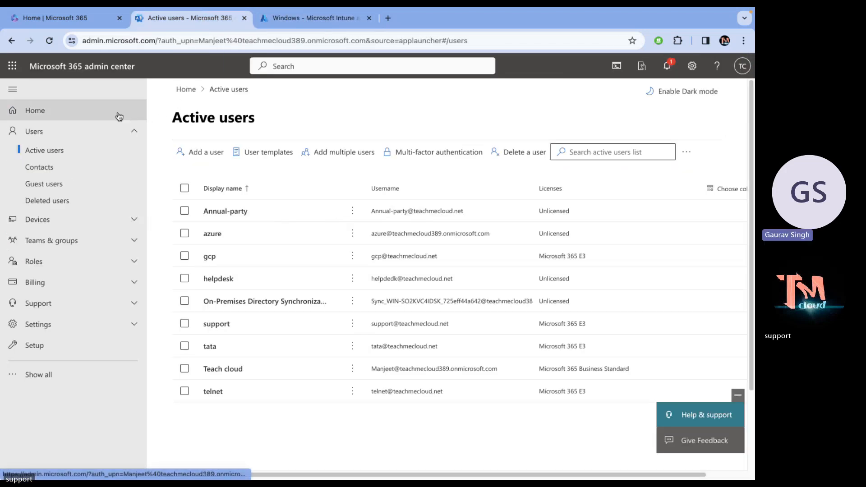
Open Identity under Show all, close the Intune tab, and sign in with the admin account.
{"action": "left_click", "coordinate": [34, 375]}
{"action": "left_click", "coordinate": [53, 354]}
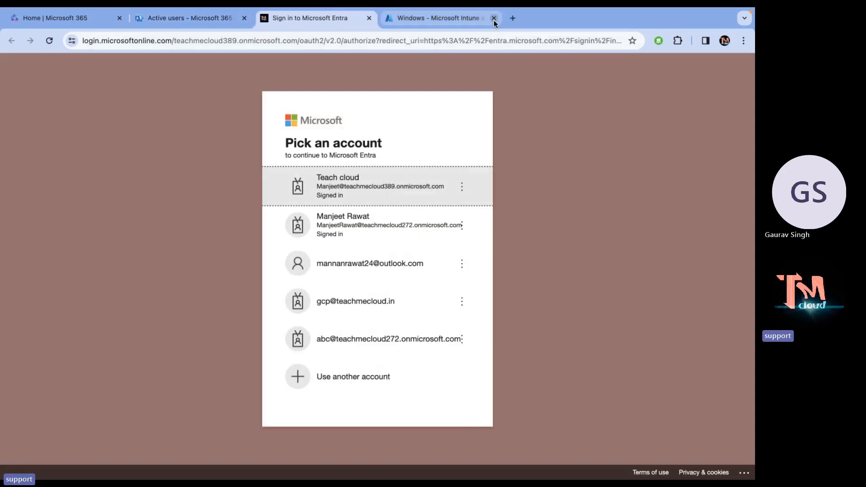
{"action": "left_click", "coordinate": [494, 19]}
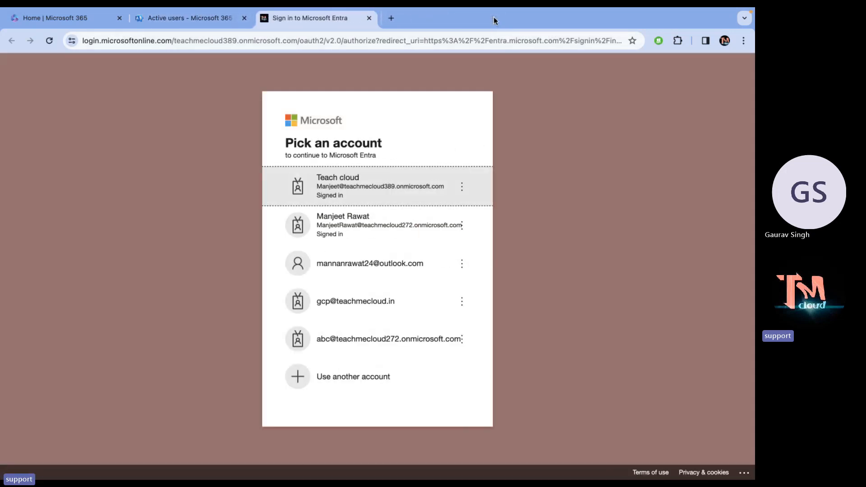
{"action": "left_click", "coordinate": [341, 191]}
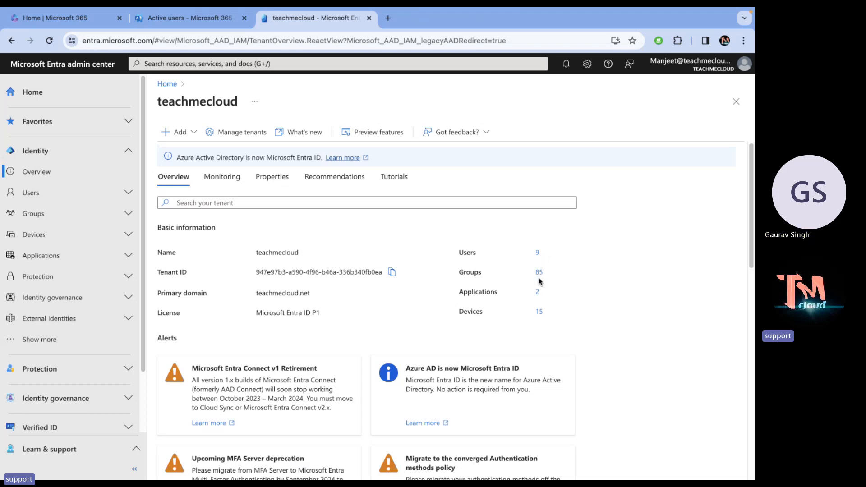
List the MDM: None devices, widen the Name column, refresh to 11 devices, then return to the overview.
{"action": "left_click", "coordinate": [539, 312]}
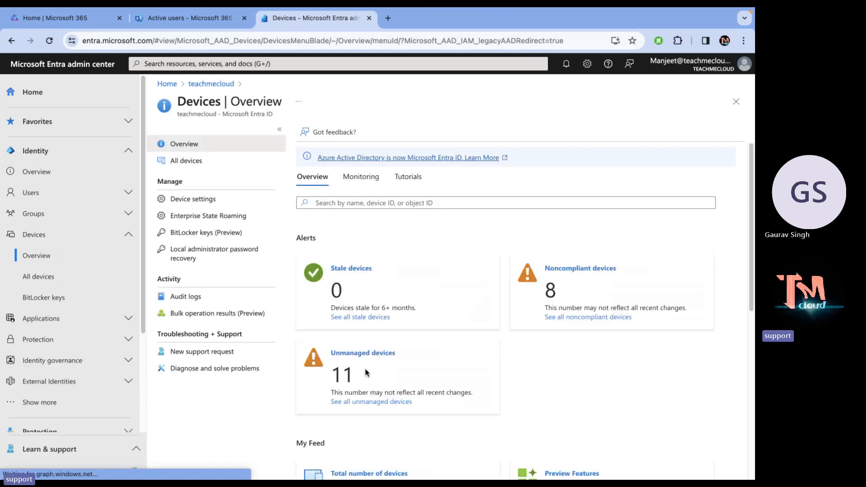
{"action": "scroll", "coordinate": [351, 356], "scroll_direction": "down", "scroll_amount": 2}
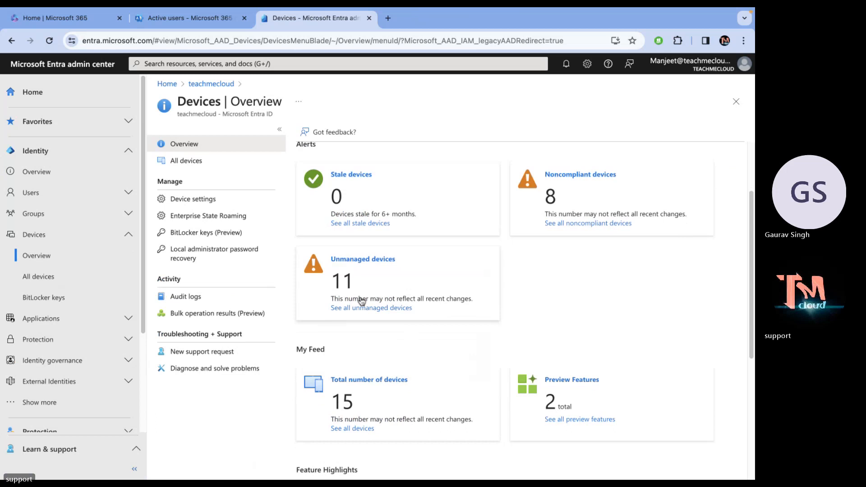
{"action": "left_click", "coordinate": [380, 259]}
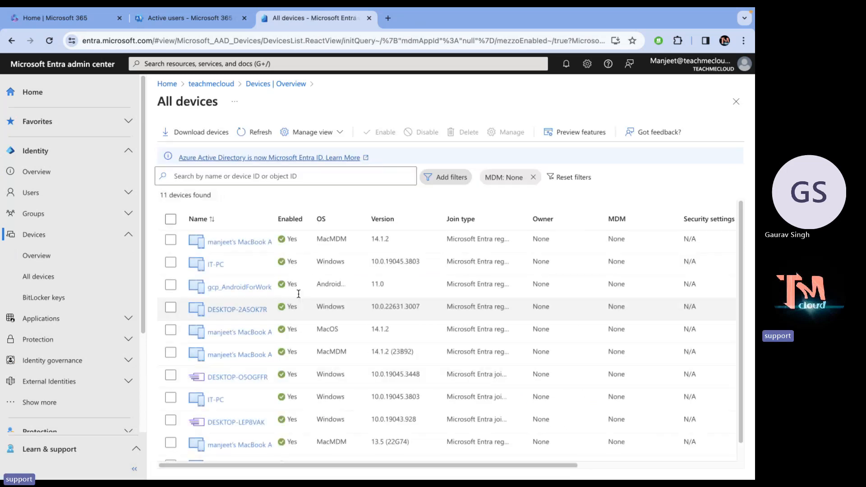
{"action": "scroll", "coordinate": [278, 331], "scroll_direction": "down", "scroll_amount": 1}
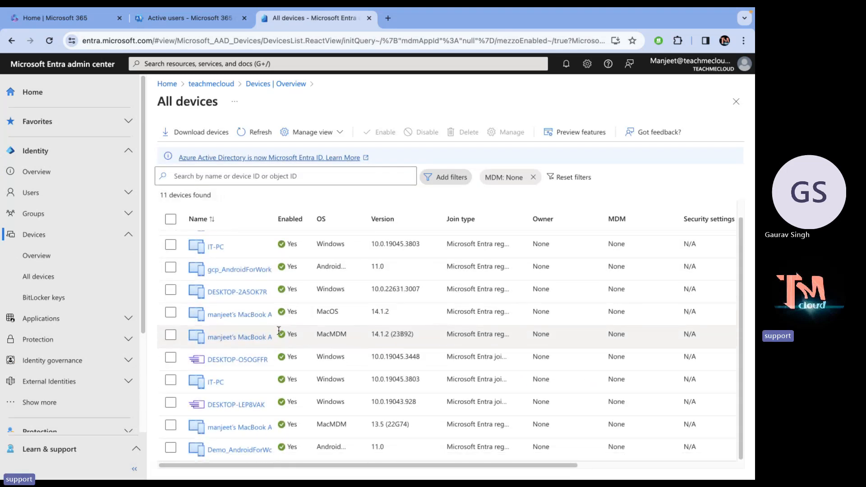
{"action": "left_click_drag", "start_coordinate": [272, 218], "coordinate": [395, 240]}
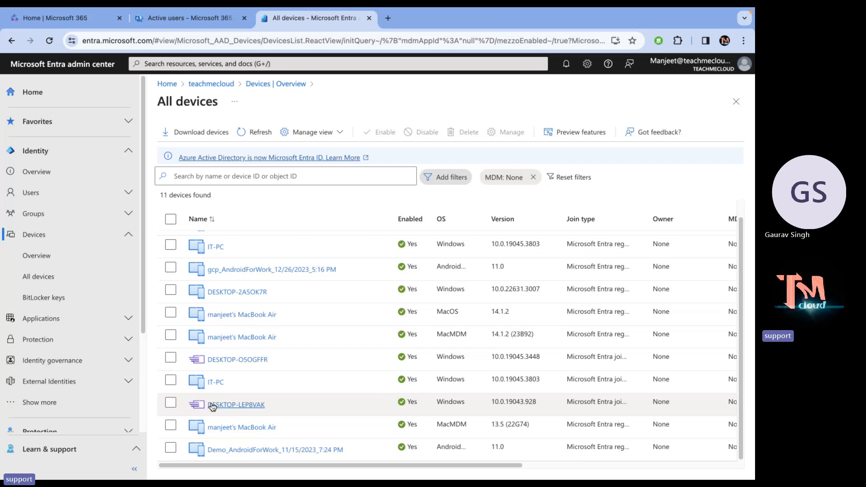
{"action": "left_click", "coordinate": [256, 133]}
{"action": "left_click", "coordinate": [221, 85]}
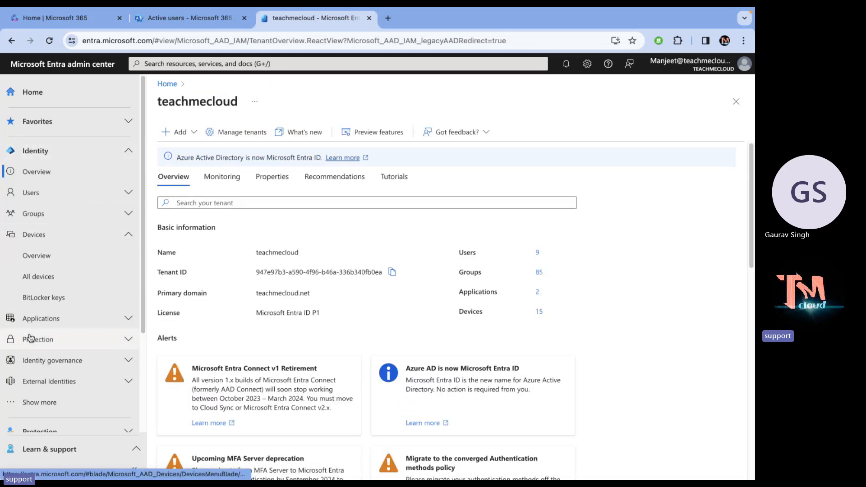
Reveal Show more, expand Billing in the left navigation, and open Licenses.
{"action": "scroll", "coordinate": [30, 338], "scroll_direction": "down", "scroll_amount": 2}
{"action": "scroll", "coordinate": [30, 338], "scroll_direction": "up", "scroll_amount": 1}
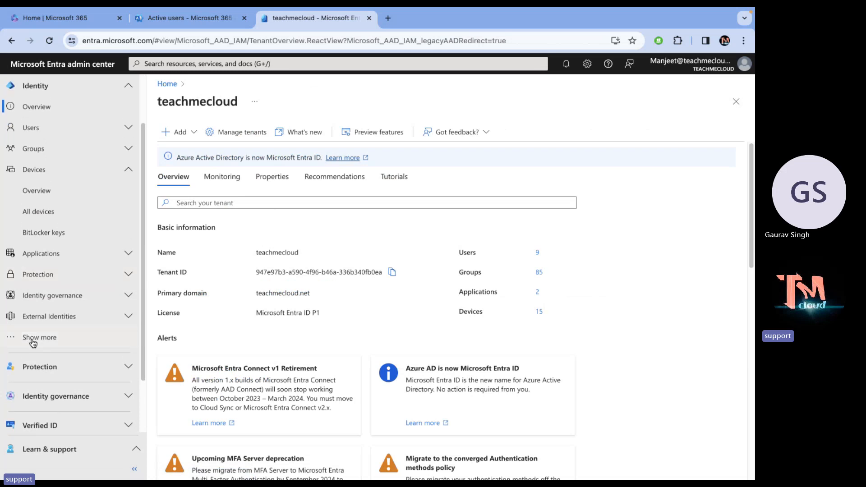
{"action": "left_click", "coordinate": [30, 337]}
{"action": "left_click", "coordinate": [79, 306]}
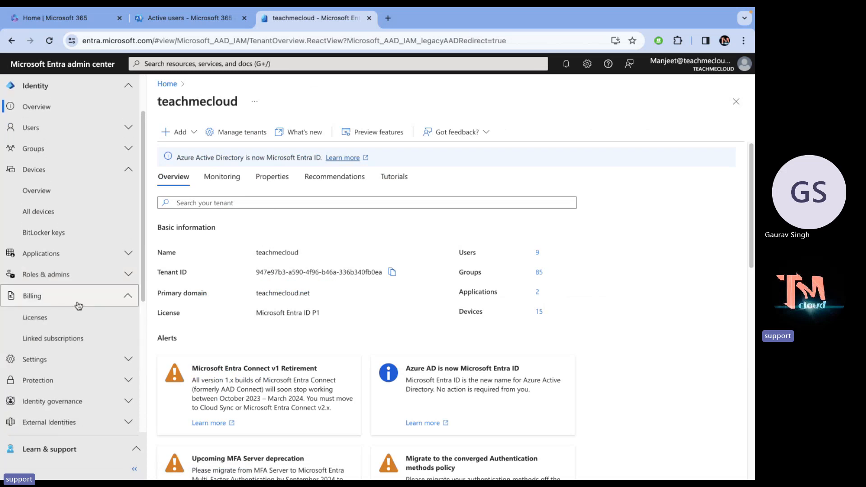
{"action": "scroll", "coordinate": [79, 306], "scroll_direction": "up", "scroll_amount": 2}
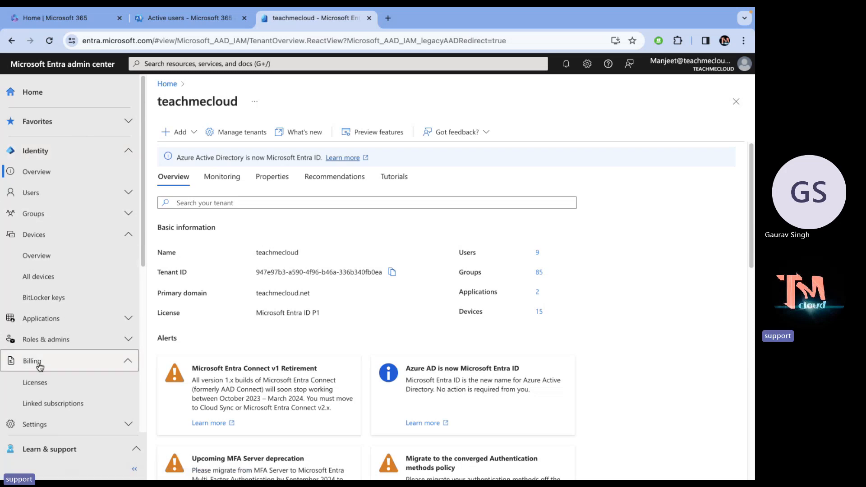
{"action": "left_click", "coordinate": [42, 390]}
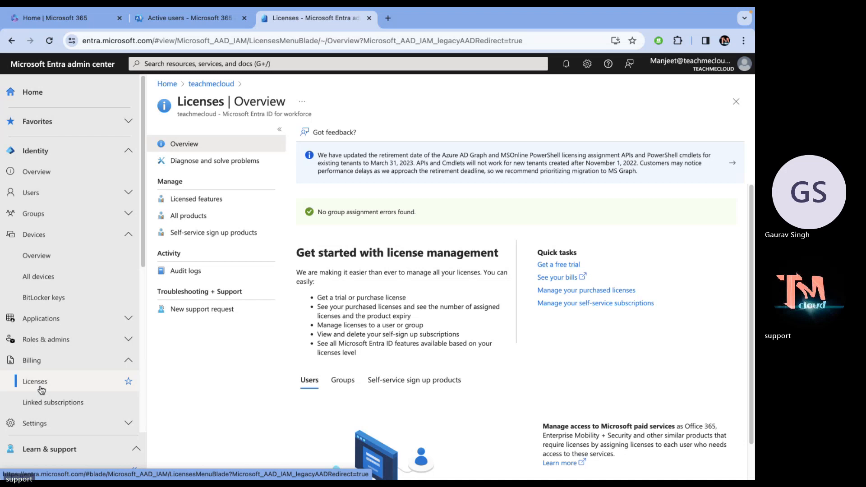
Open All products to see Microsoft 365 E3: 25 total, 4 assigned, 21 available.
{"action": "left_click", "coordinate": [196, 217]}
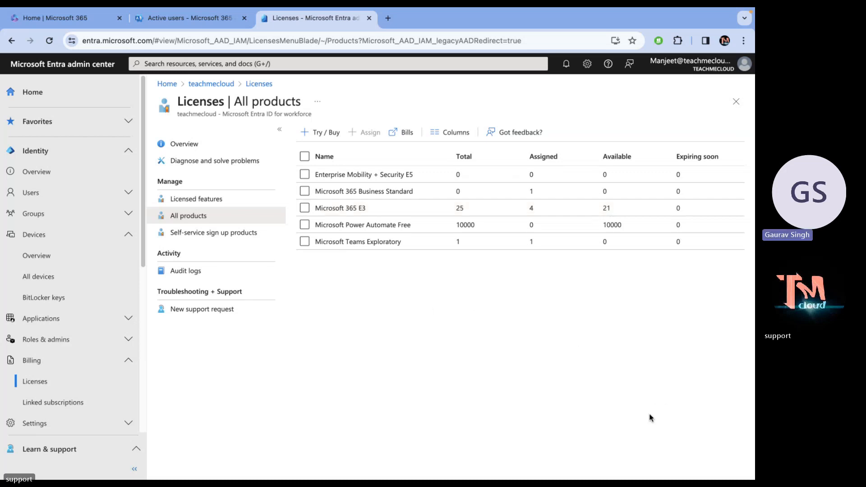
Open Try / Buy and follow the Purchase services link in the Activate panel.
{"action": "left_click", "coordinate": [325, 131]}
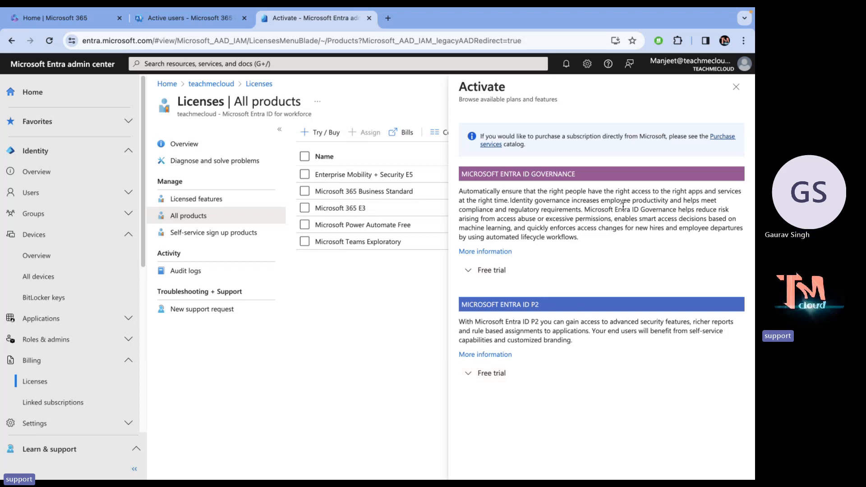
{"action": "left_click", "coordinate": [721, 137]}
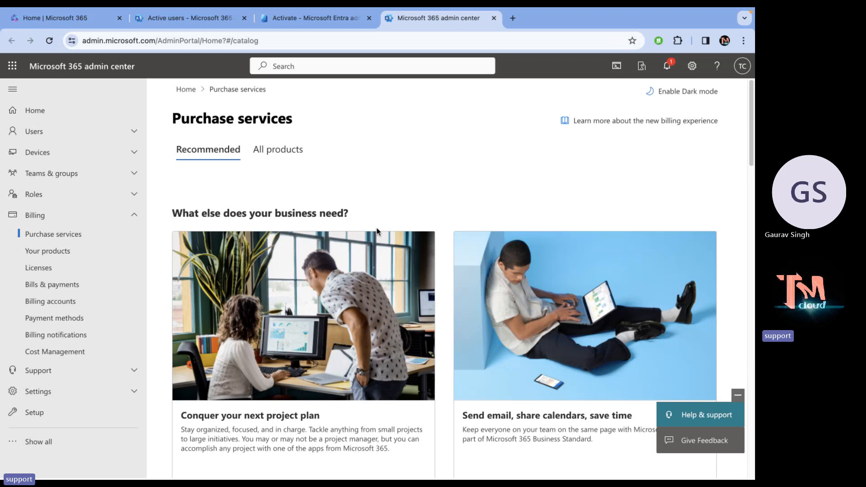
On the All products tab, search 'mobility security e5' to find Enterprise Mobility + Security E5.
{"action": "left_click", "coordinate": [273, 151]}
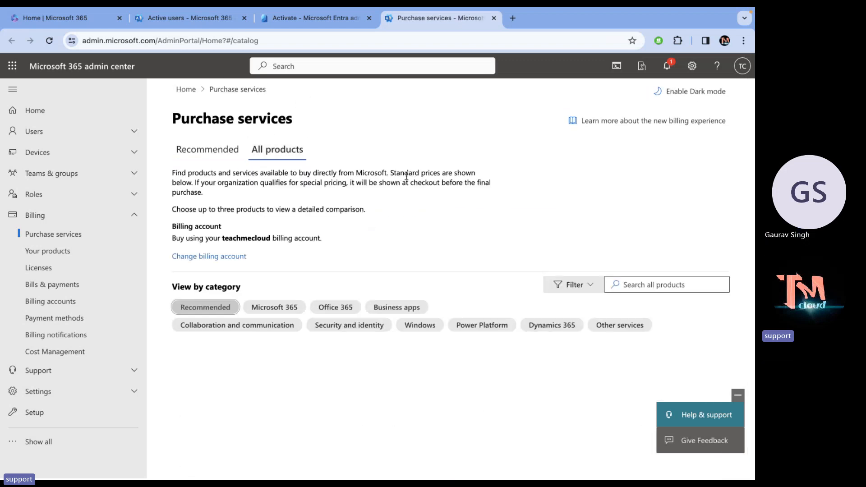
{"action": "scroll", "coordinate": [513, 234], "scroll_direction": "down", "scroll_amount": 1}
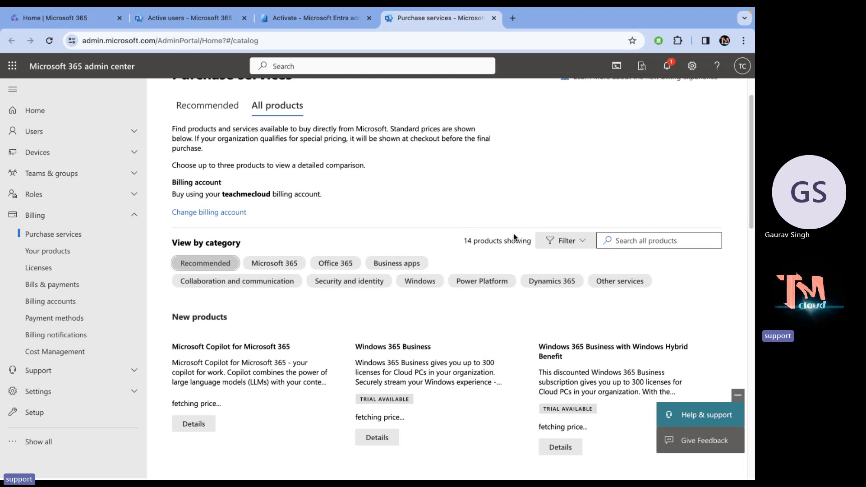
{"action": "scroll", "coordinate": [513, 233], "scroll_direction": "down", "scroll_amount": 1}
{"action": "scroll", "coordinate": [513, 234], "scroll_direction": "up", "scroll_amount": 2}
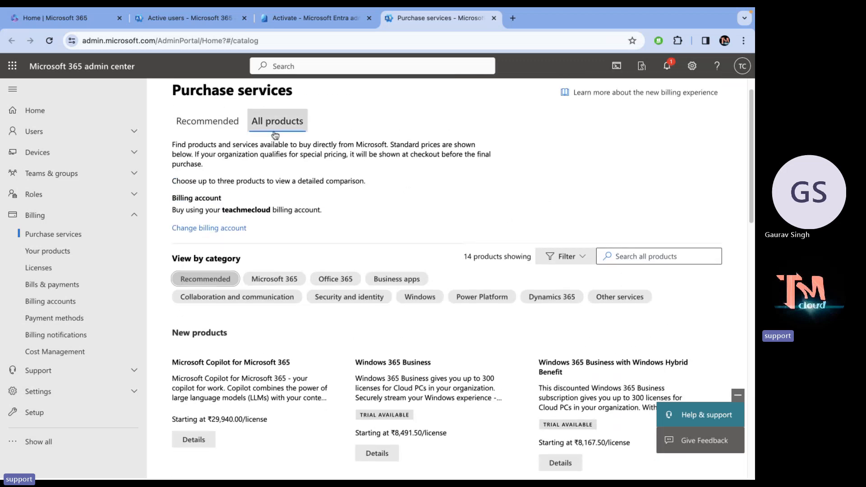
{"action": "left_click", "coordinate": [635, 257]}
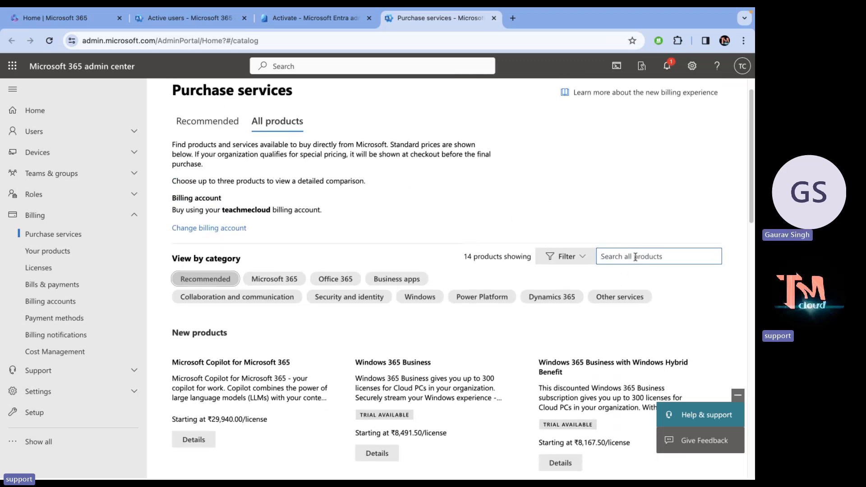
{"action": "type", "text": "m"}
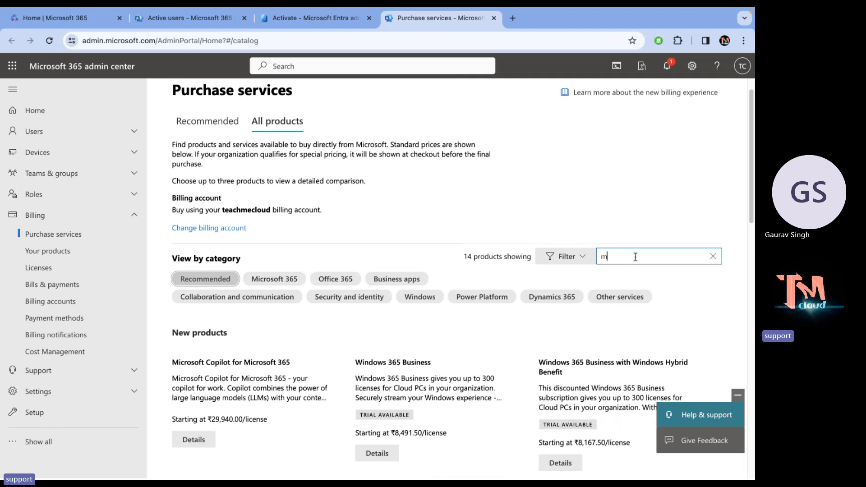
{"action": "type", "text": "io"}
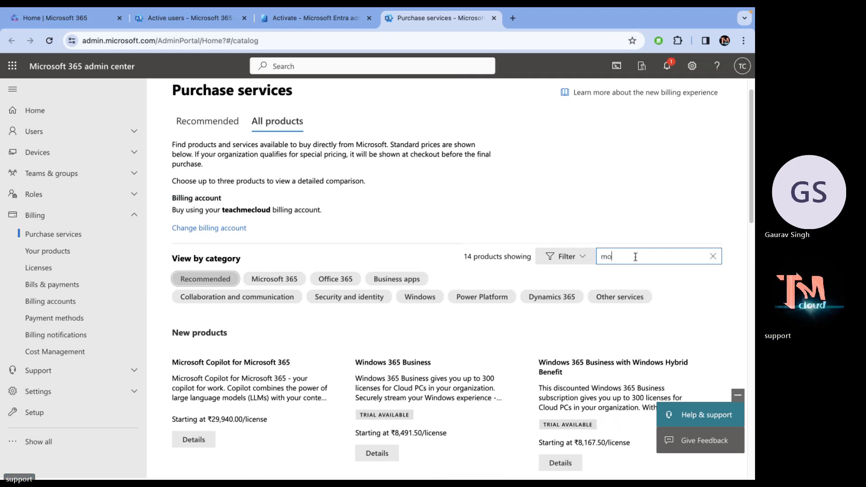
{"action": "type", "text": "bility secur"}
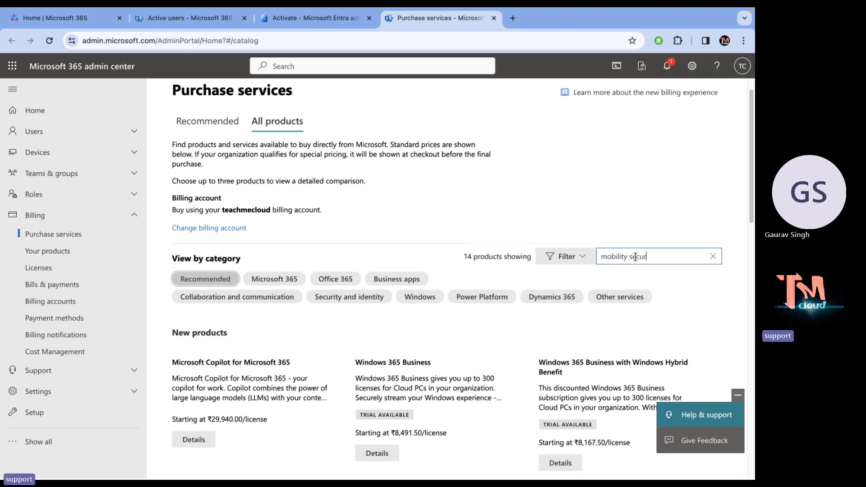
{"action": "type", "text": "ity e5"}
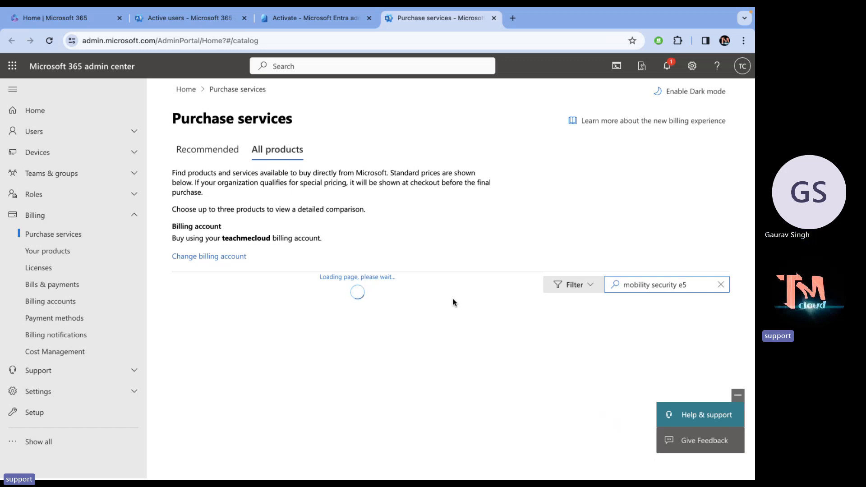
{"action": "scroll", "coordinate": [449, 309], "scroll_direction": "down", "scroll_amount": 3}
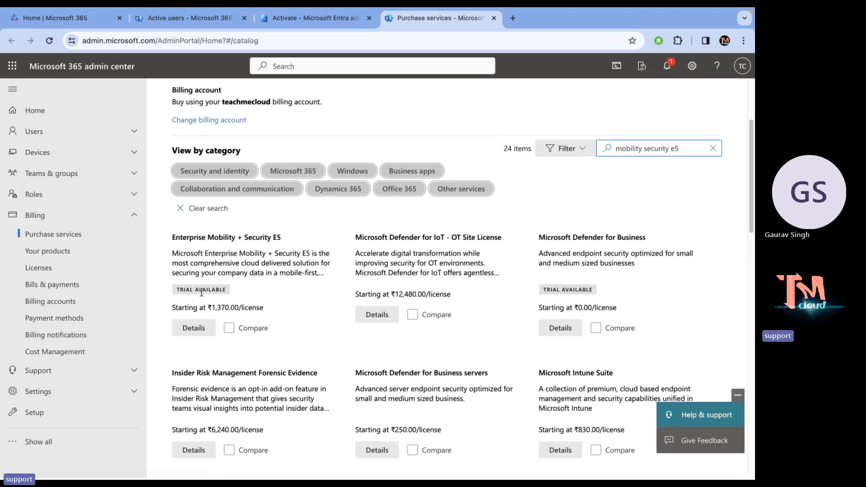
Open Enterprise Mobility + Security E5 details and try 1-month/1-year/3-year lengths, ending on yearly billing.
{"action": "left_click", "coordinate": [197, 333]}
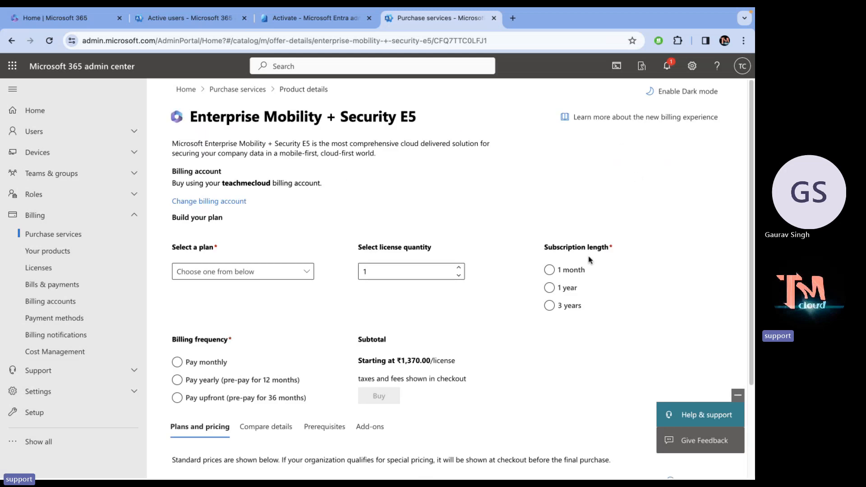
{"action": "left_click", "coordinate": [571, 270]}
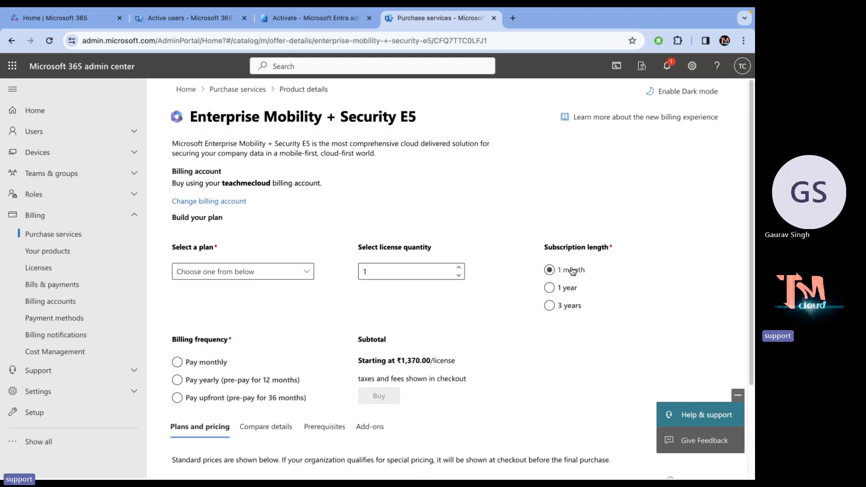
{"action": "left_click", "coordinate": [560, 287]}
{"action": "left_click", "coordinate": [551, 306]}
{"action": "left_click", "coordinate": [221, 387]}
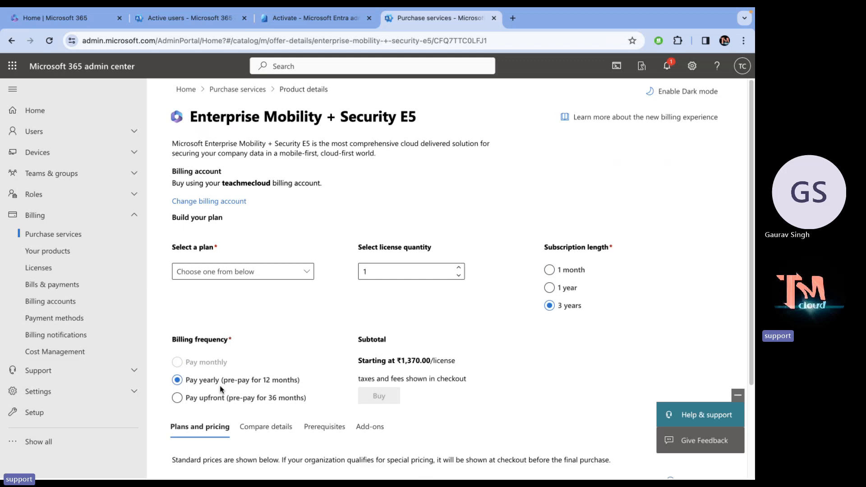
{"action": "scroll", "coordinate": [273, 372], "scroll_direction": "down", "scroll_amount": 3}
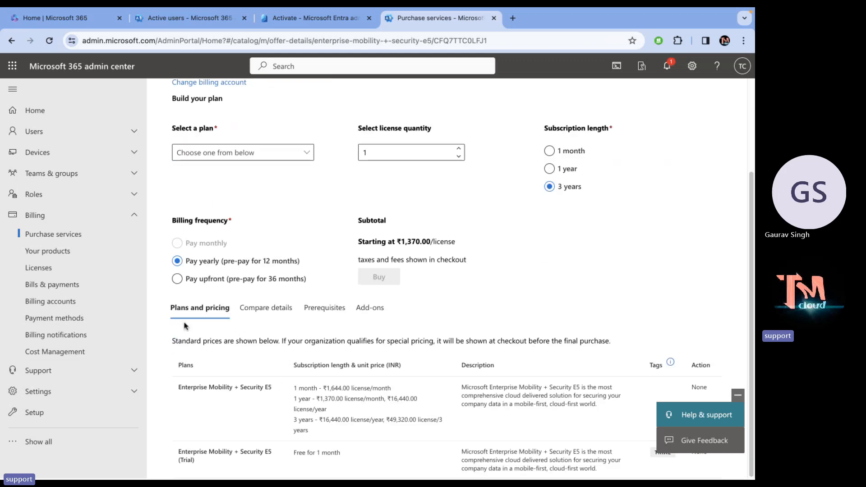
{"action": "left_click", "coordinate": [181, 279]}
{"action": "left_click", "coordinate": [183, 263]}
Choose the (Trial) plan from the Select a plan list.
{"action": "scroll", "coordinate": [224, 268], "scroll_direction": "up", "scroll_amount": 2}
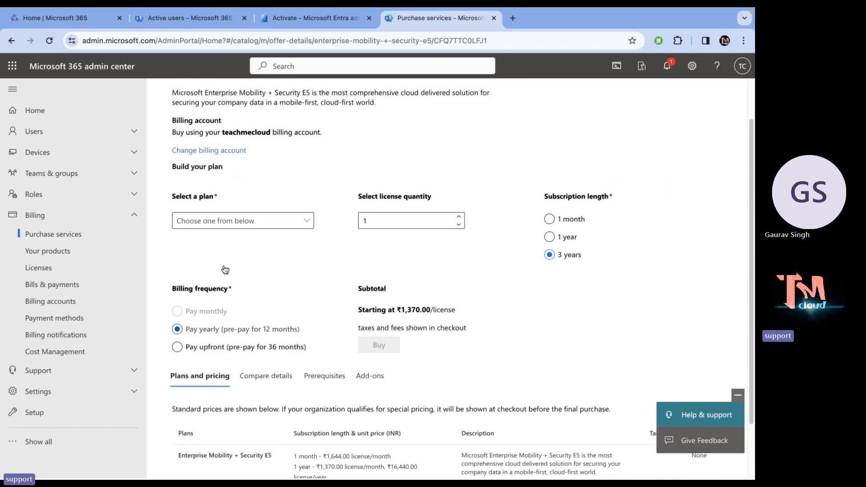
{"action": "left_click", "coordinate": [265, 228]}
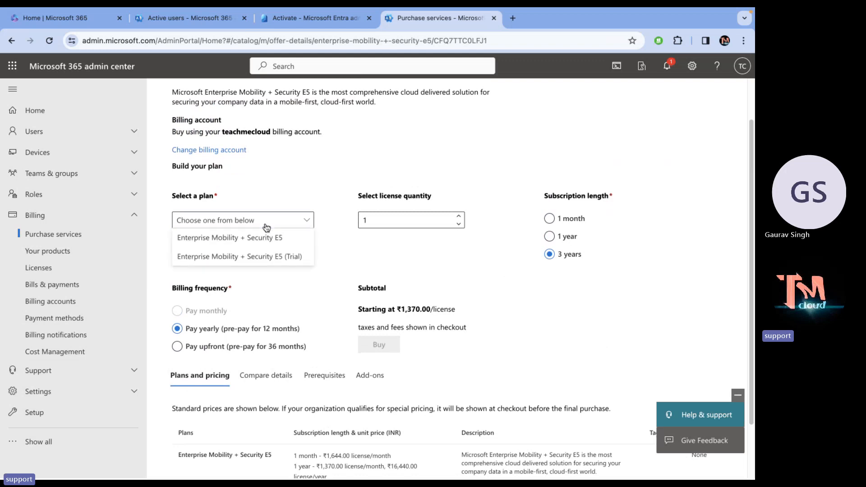
{"action": "left_click", "coordinate": [258, 258]}
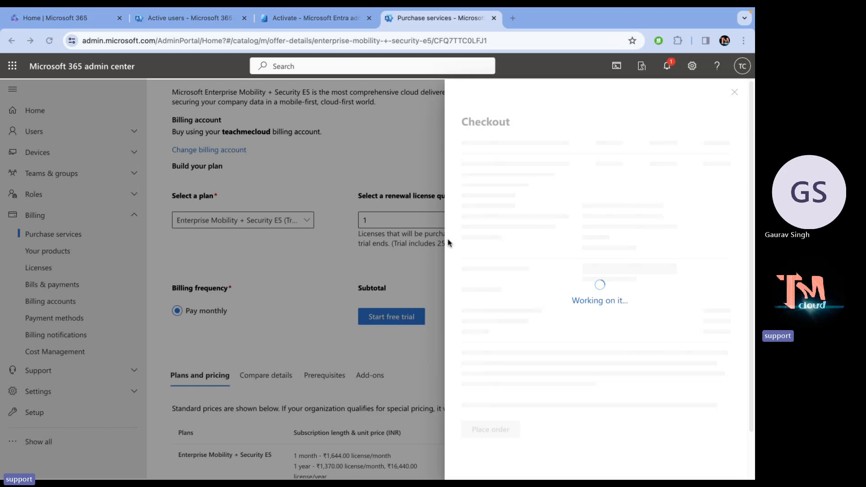
Close the pen tablet settings window, then place the Enterprise Mobility + Security E5 trial order.
{"action": "key", "text": "ctrl+Left"}
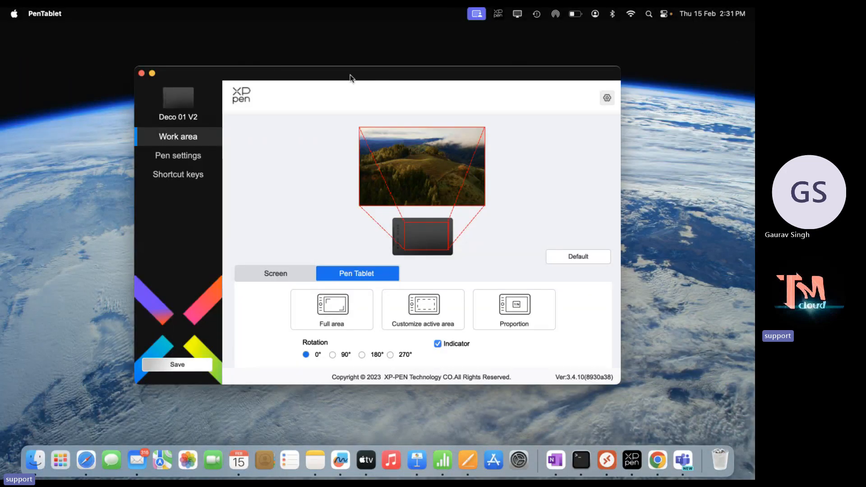
{"action": "left_click", "coordinate": [141, 74]}
{"action": "key", "text": "ctrl+Right"}
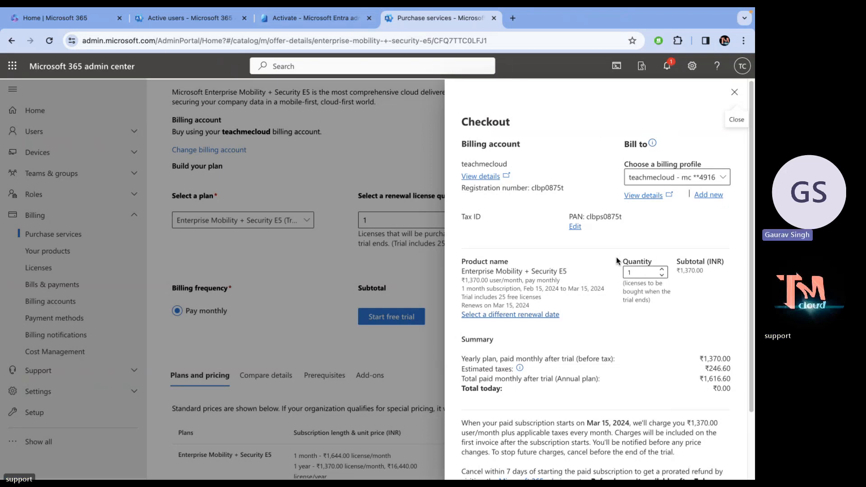
{"action": "scroll", "coordinate": [616, 256], "scroll_direction": "down", "scroll_amount": 1}
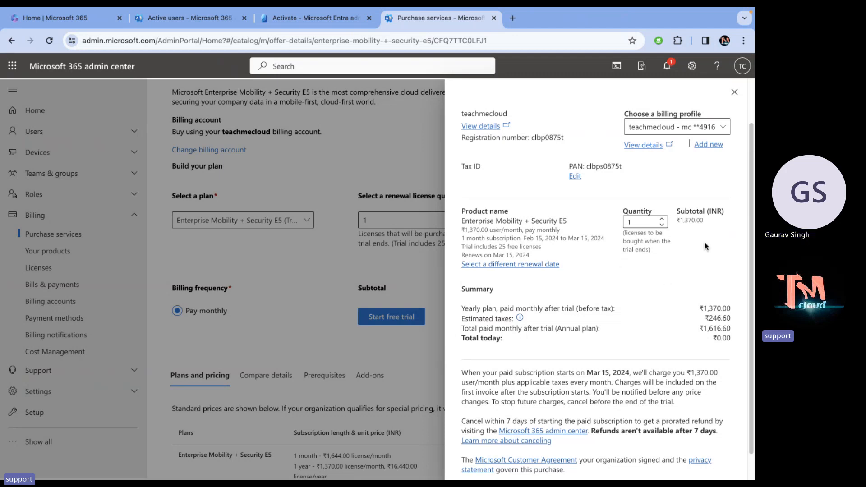
{"action": "scroll", "coordinate": [706, 248], "scroll_direction": "down", "scroll_amount": 1}
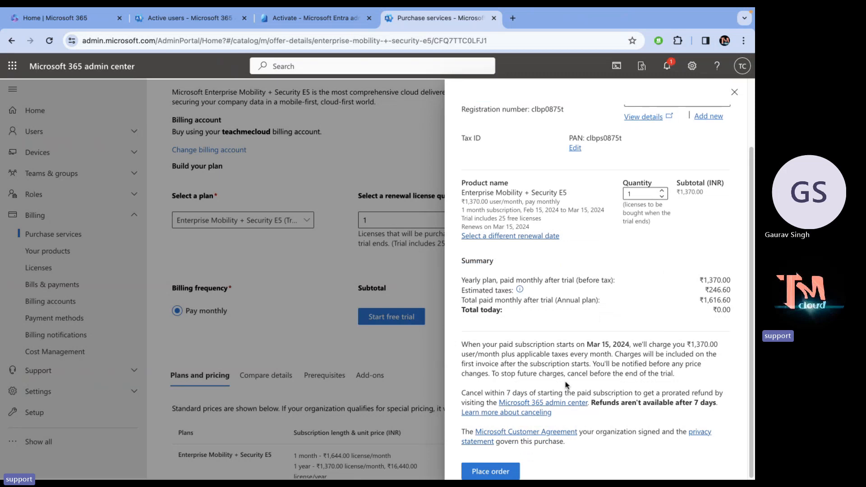
{"action": "left_click", "coordinate": [487, 473]}
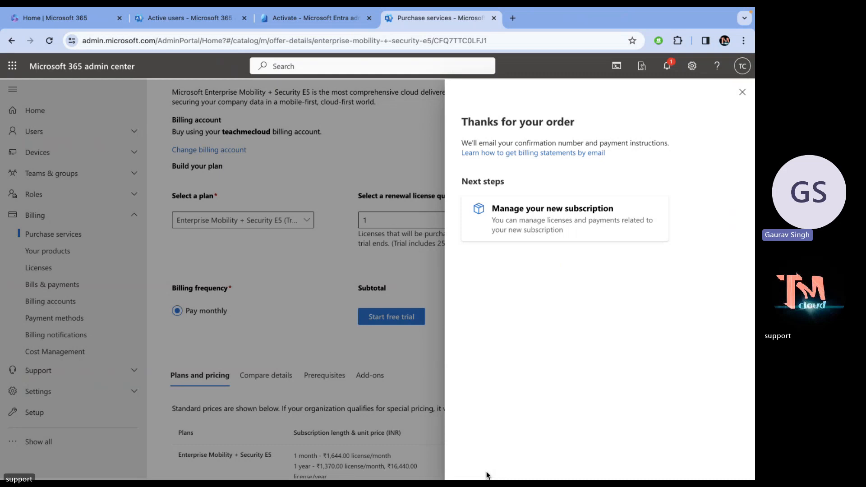
Refresh the new E5 subscription until Active, then view Licenses showing 25 available.
{"action": "left_click", "coordinate": [549, 232]}
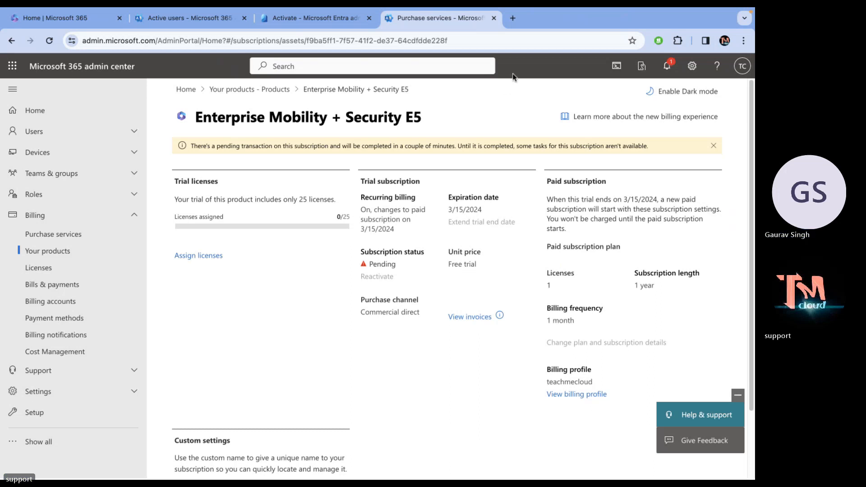
{"action": "left_click", "coordinate": [522, 42]}
{"action": "key", "text": "Return"}
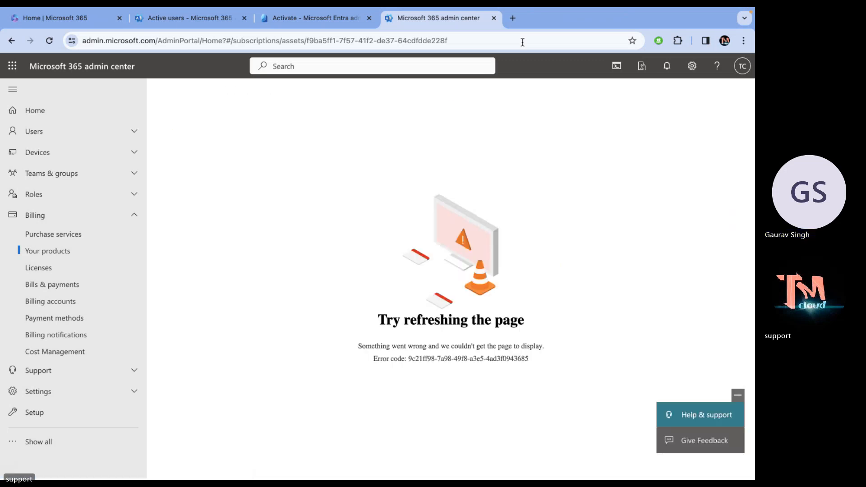
{"action": "left_click", "coordinate": [50, 40]}
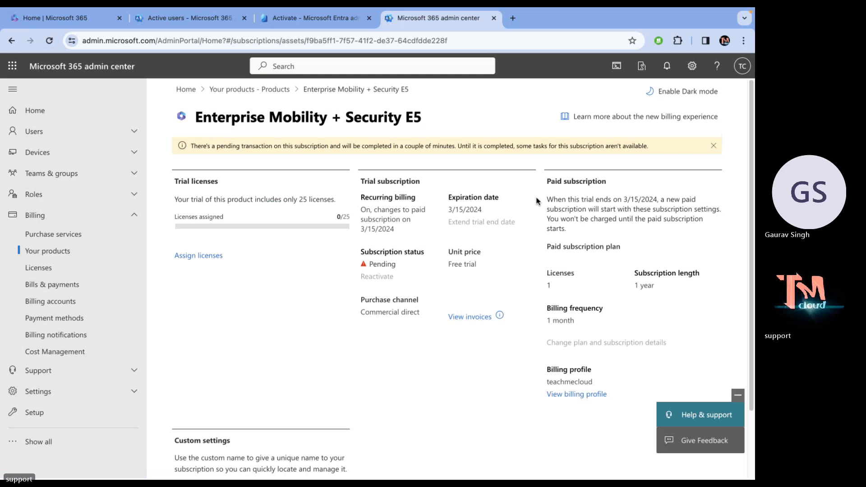
{"action": "left_click", "coordinate": [714, 147]}
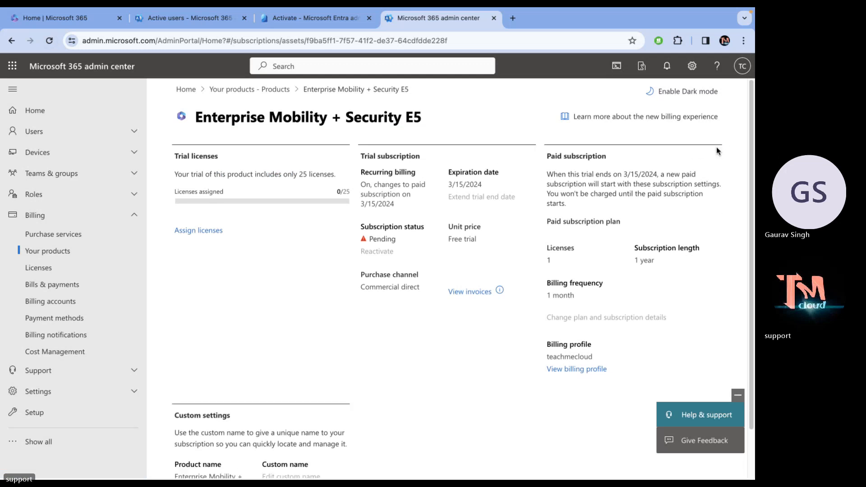
{"action": "left_click", "coordinate": [49, 40]}
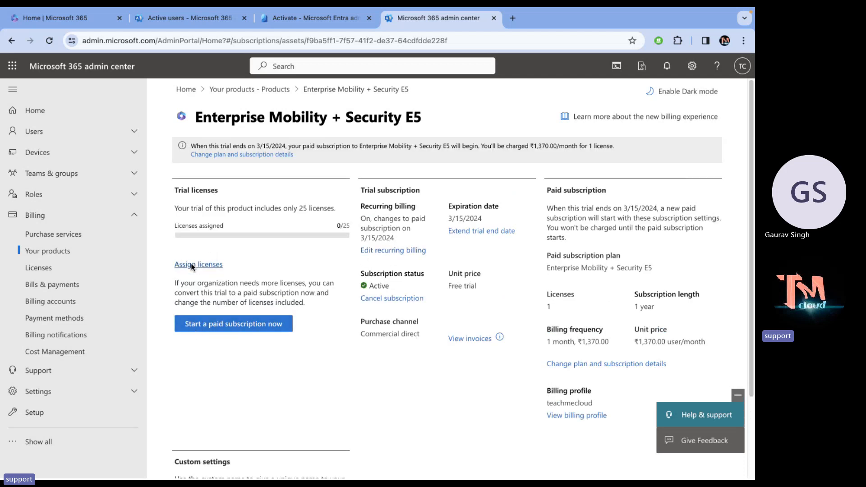
{"action": "left_click", "coordinate": [52, 267]}
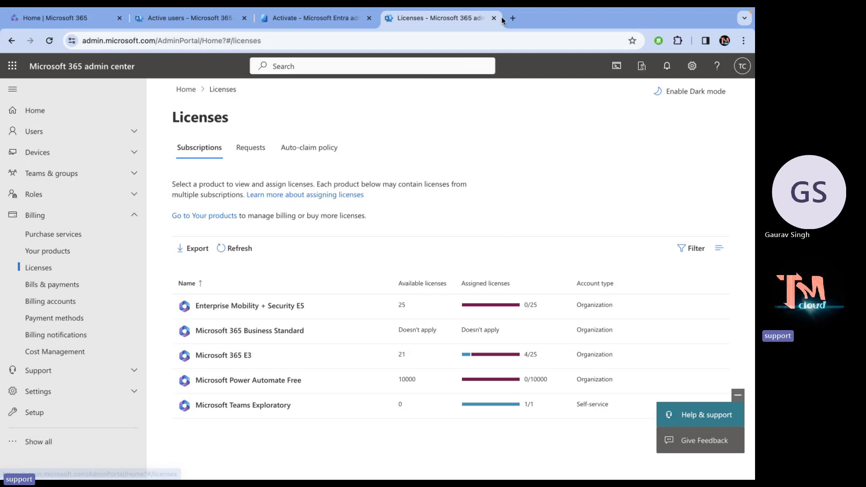
Sign in to intune.microsoft.com with the admin account and list the tenant's 9 users.
{"action": "left_click", "coordinate": [514, 18]}
{"action": "type", "text": "intune.microsoft.com"}
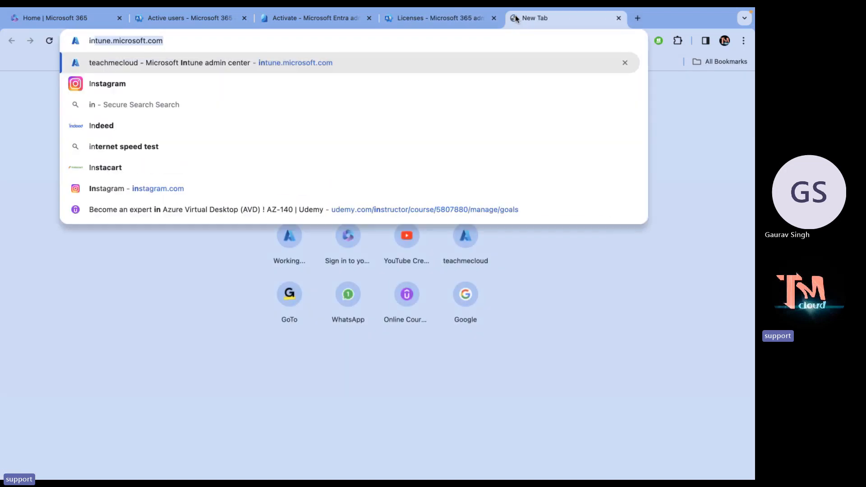
{"action": "key", "text": "Return"}
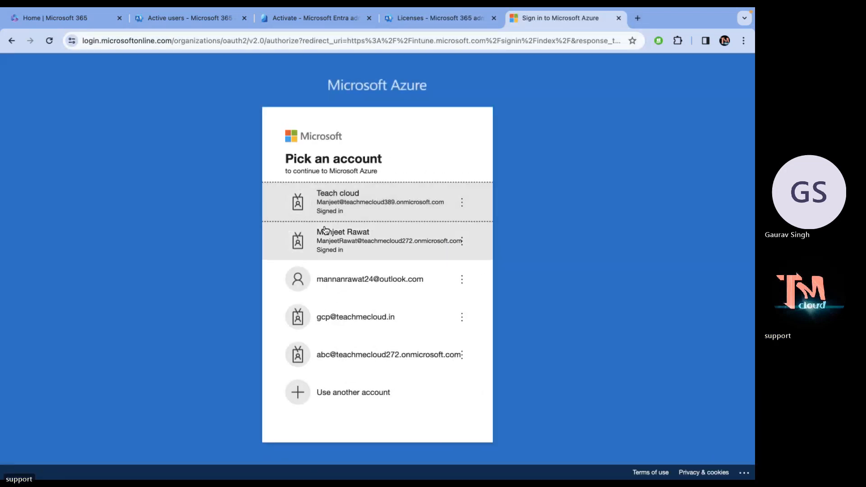
{"action": "left_click", "coordinate": [368, 207]}
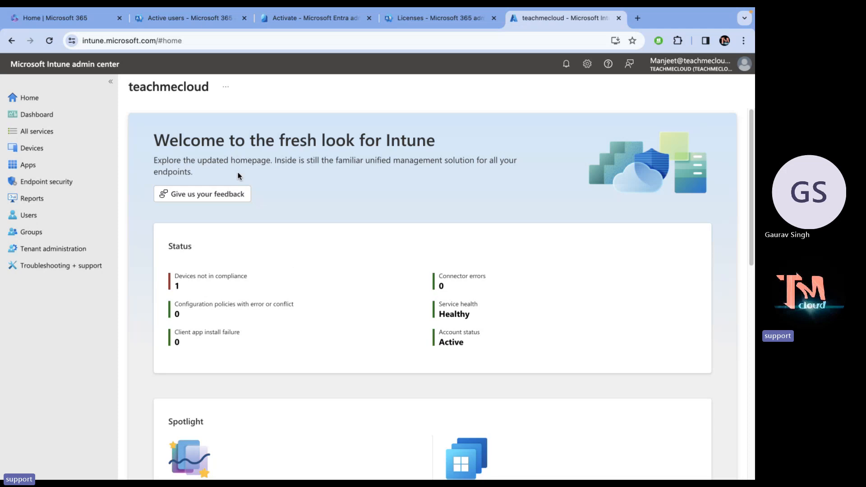
{"action": "left_click", "coordinate": [35, 214]}
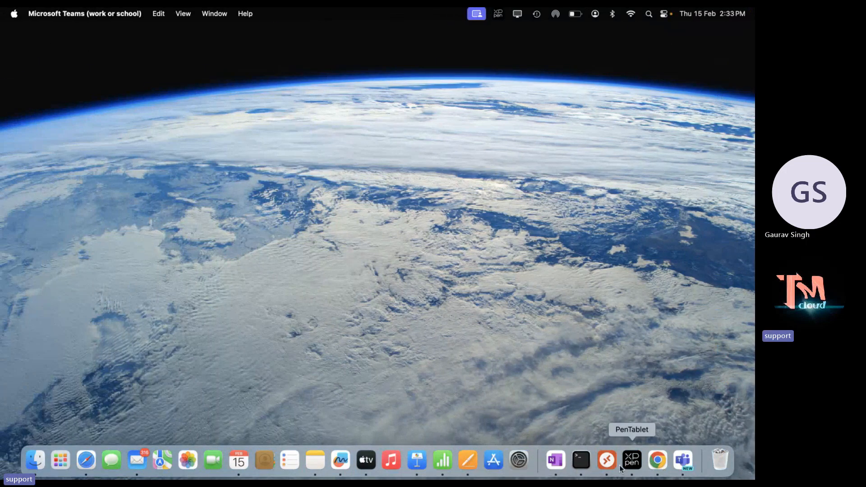
Connect Microsoft Remote Desktop to 192.168.1.9, accepting the certificate warning.
{"action": "left_click", "coordinate": [607, 462]}
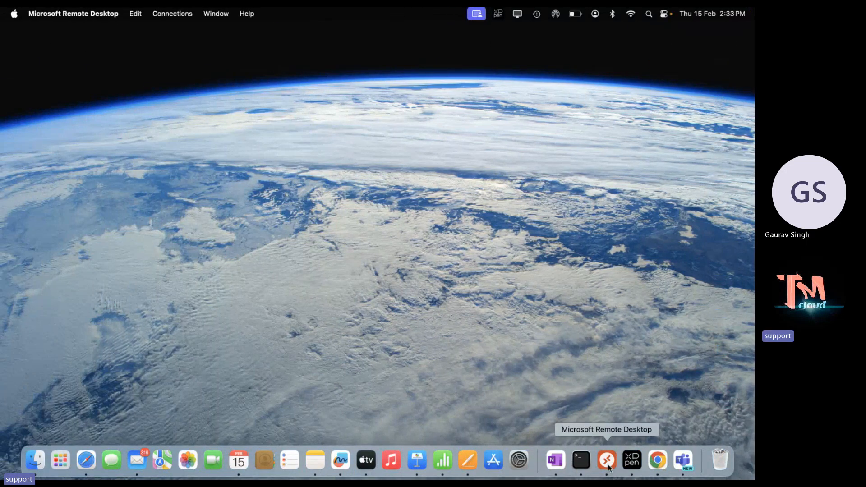
{"action": "left_click", "coordinate": [55, 342]}
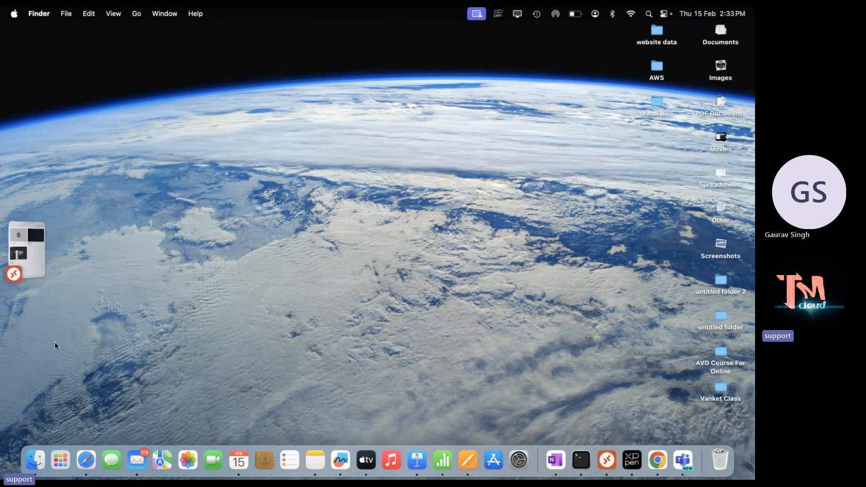
{"action": "left_click", "coordinate": [38, 255]}
{"action": "double_click", "coordinate": [307, 280]}
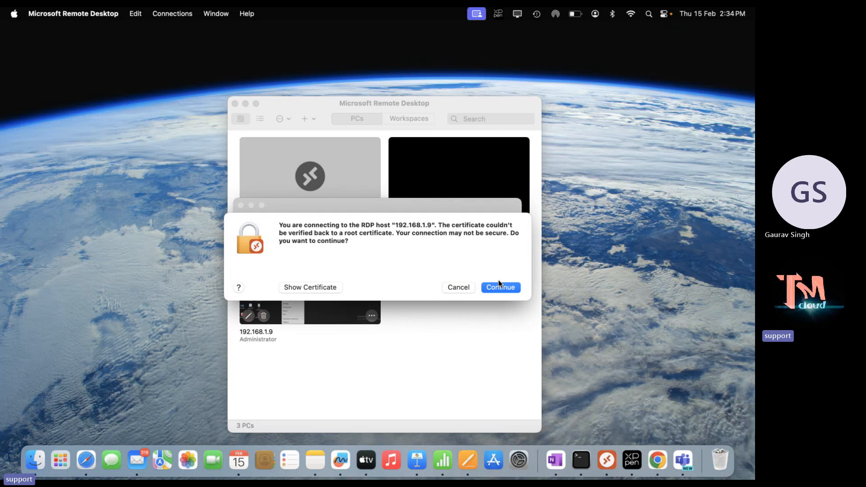
{"action": "left_click", "coordinate": [500, 287]}
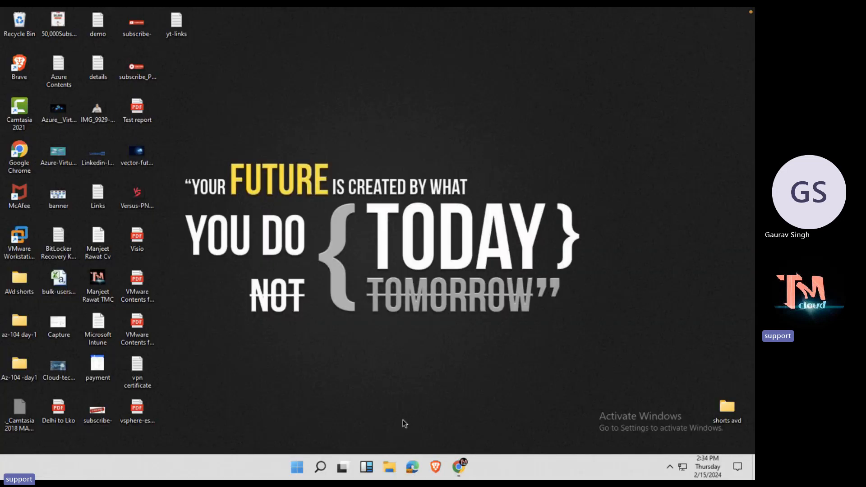
Close the remote PC's browser windows and launch VMware Workstation.
{"action": "right_click", "coordinate": [458, 465]}
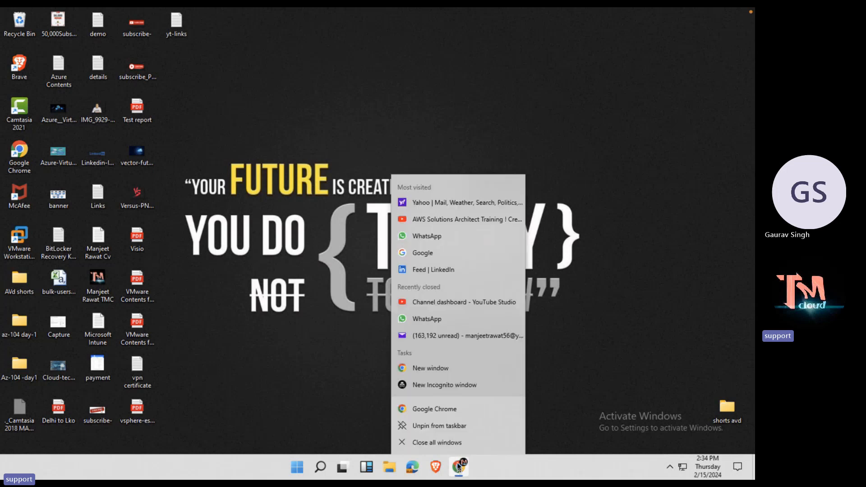
{"action": "left_click", "coordinate": [448, 439]}
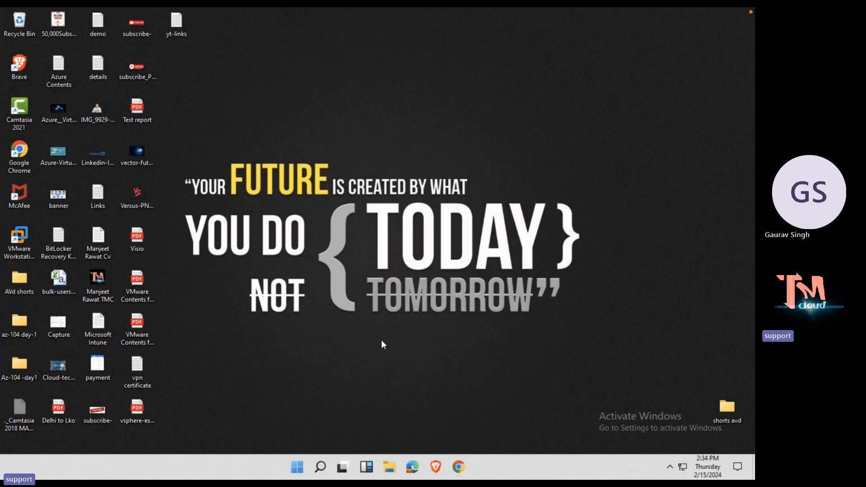
{"action": "left_click", "coordinate": [19, 237]}
{"action": "right_click", "coordinate": [18, 235]}
{"action": "left_click", "coordinate": [41, 243]}
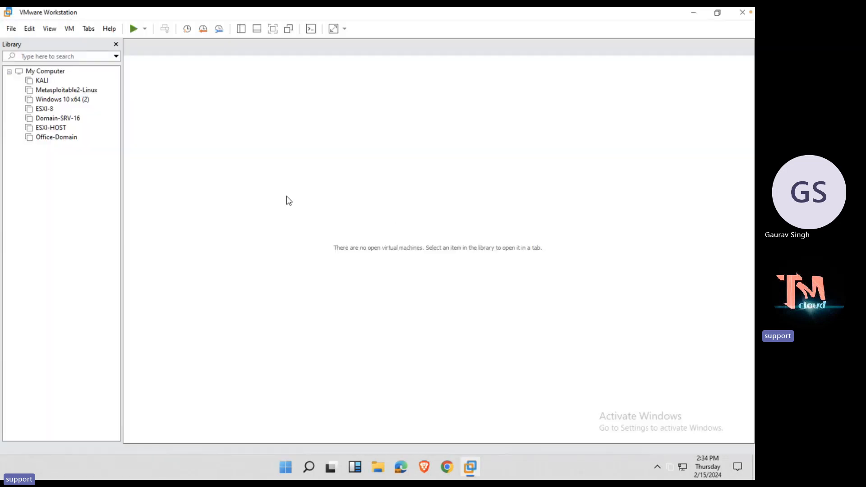
Start a Custom new VM: Workstation 17.x, OS installed later, Windows 8.x guest.
{"action": "left_click", "coordinate": [10, 29]}
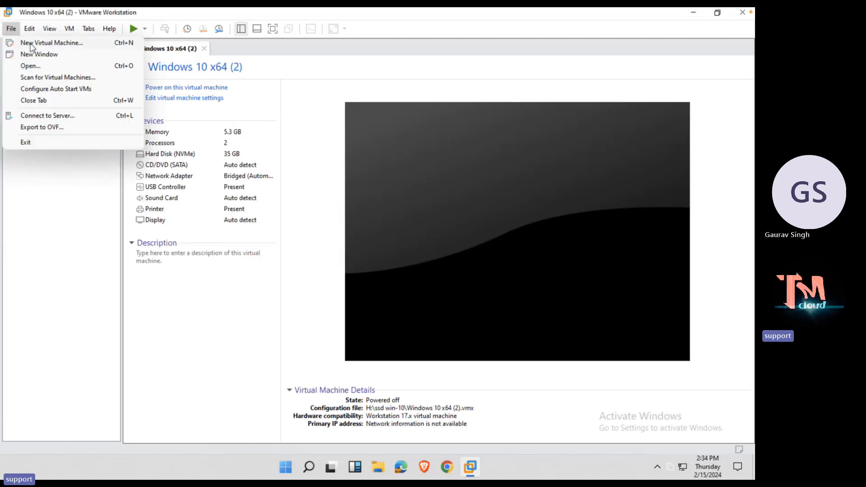
{"action": "left_click", "coordinate": [33, 42]}
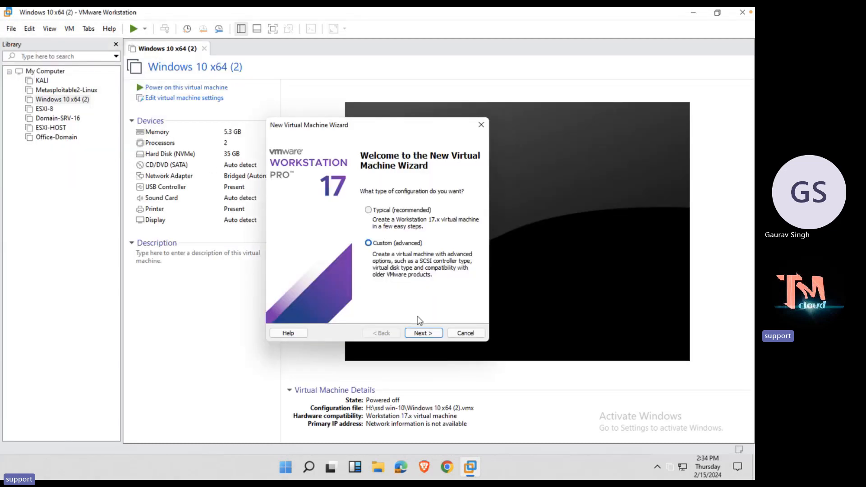
{"action": "left_click", "coordinate": [420, 333]}
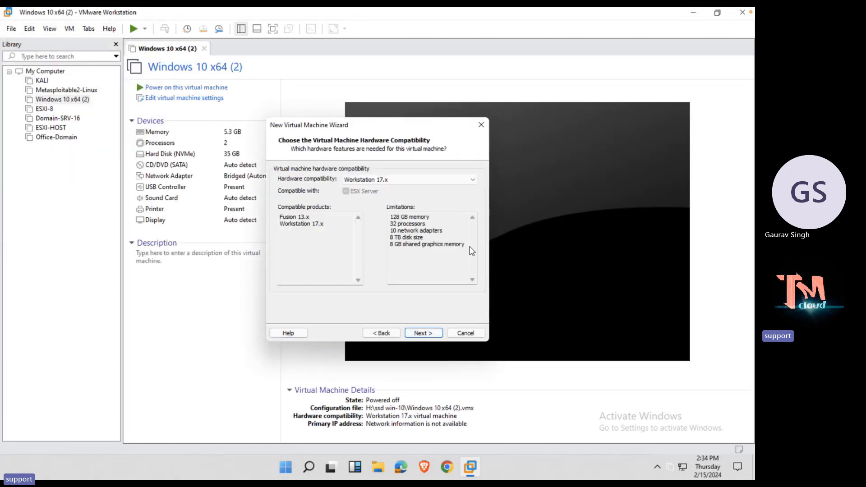
{"action": "left_click", "coordinate": [419, 332]}
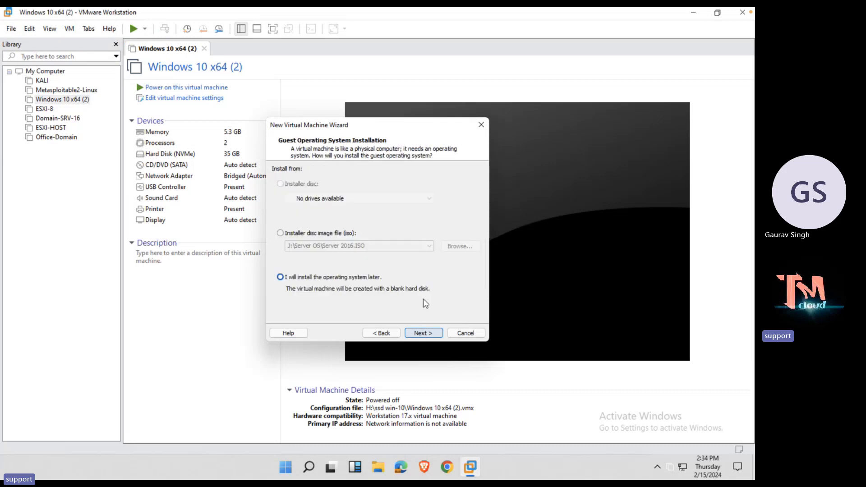
{"action": "left_click", "coordinate": [422, 333]}
{"action": "left_click", "coordinate": [357, 238]}
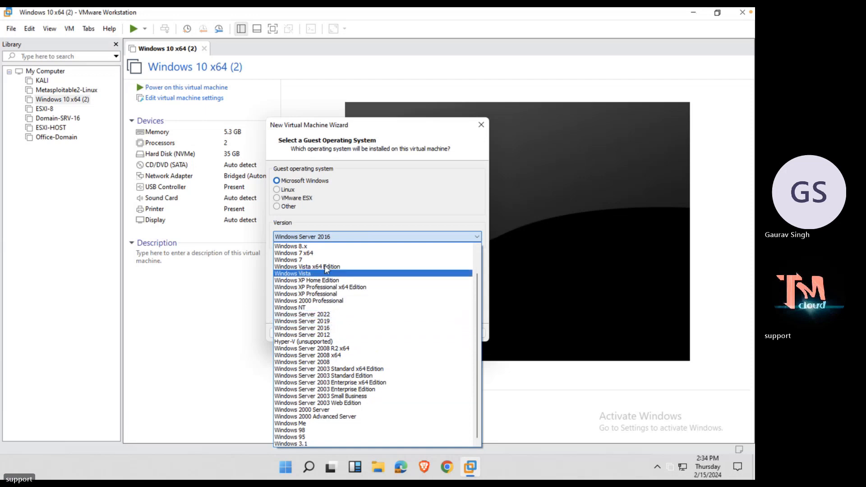
{"action": "left_click", "coordinate": [328, 247]}
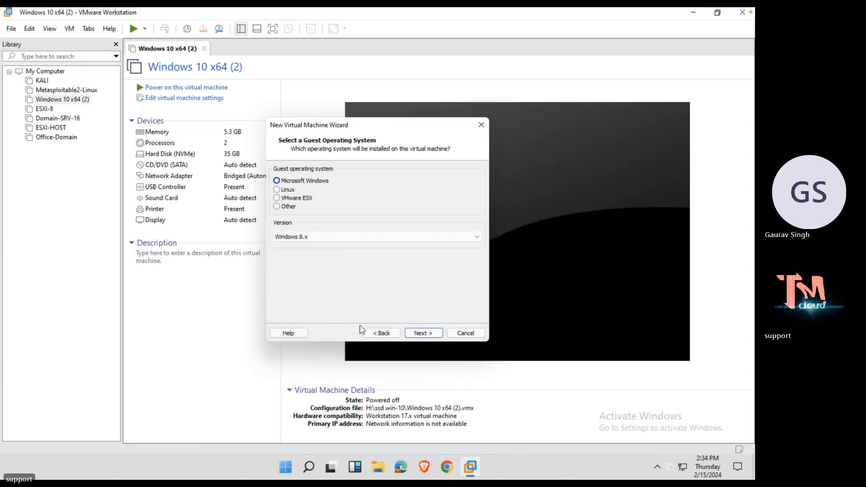
{"action": "left_click", "coordinate": [418, 335]}
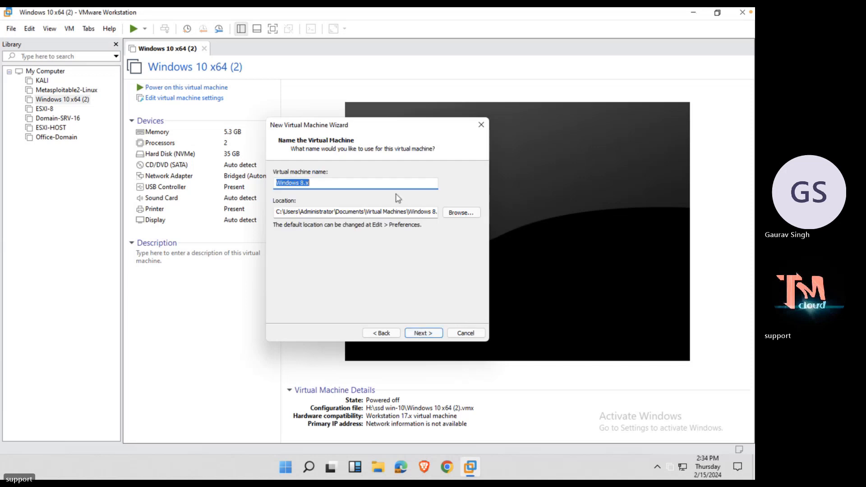
Set the VM location to a new folder 'win' on Virtual Machine-SSD (E:).
{"action": "type", "text": "Win-11"}
{"action": "left_click", "coordinate": [464, 211]}
{"action": "scroll", "coordinate": [336, 260], "scroll_direction": "down", "scroll_amount": 5}
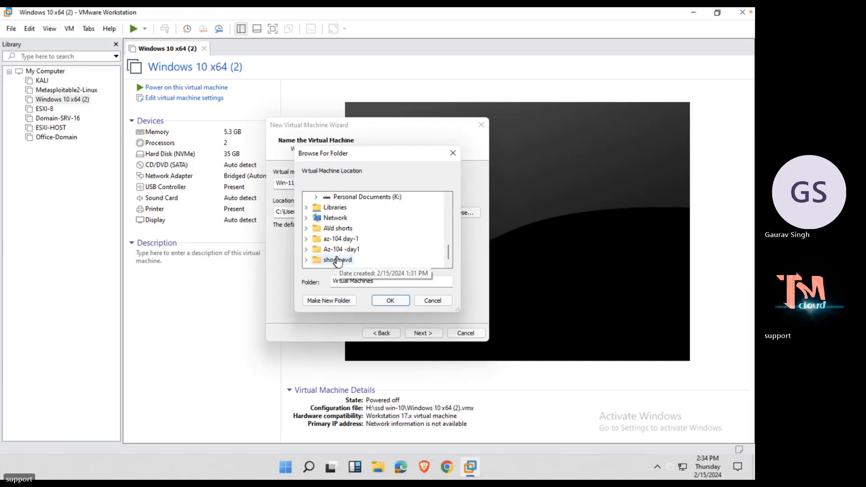
{"action": "scroll", "coordinate": [382, 212], "scroll_direction": "up", "scroll_amount": 4}
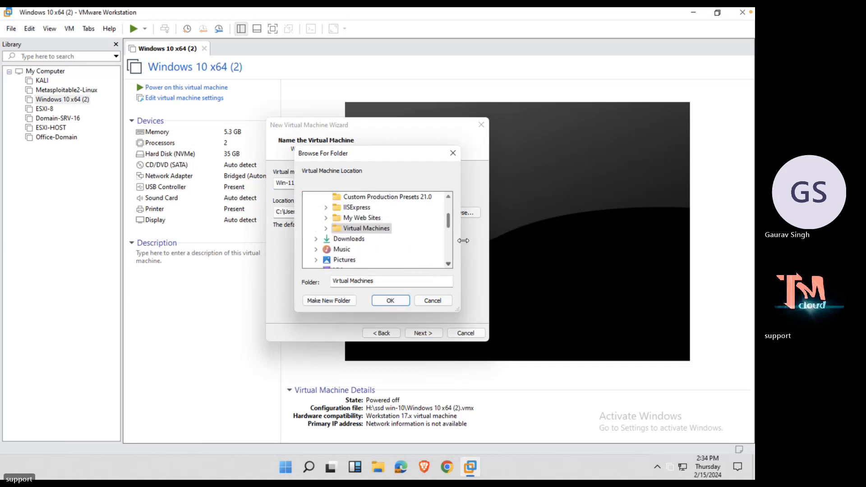
{"action": "left_click_drag", "start_coordinate": [447, 223], "coordinate": [450, 241]}
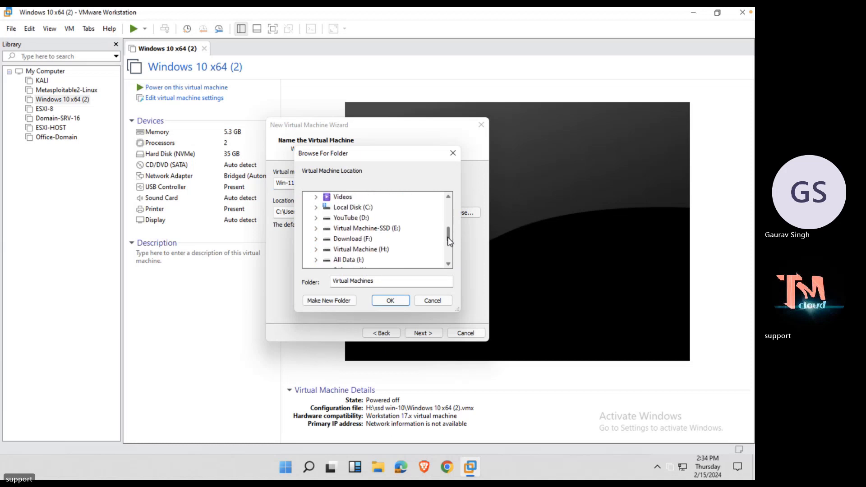
{"action": "left_click", "coordinate": [374, 238]}
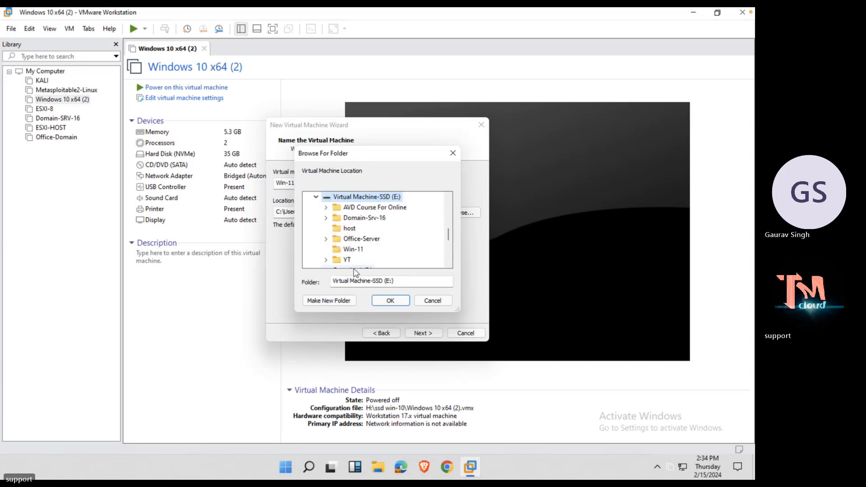
{"action": "left_click", "coordinate": [337, 301]}
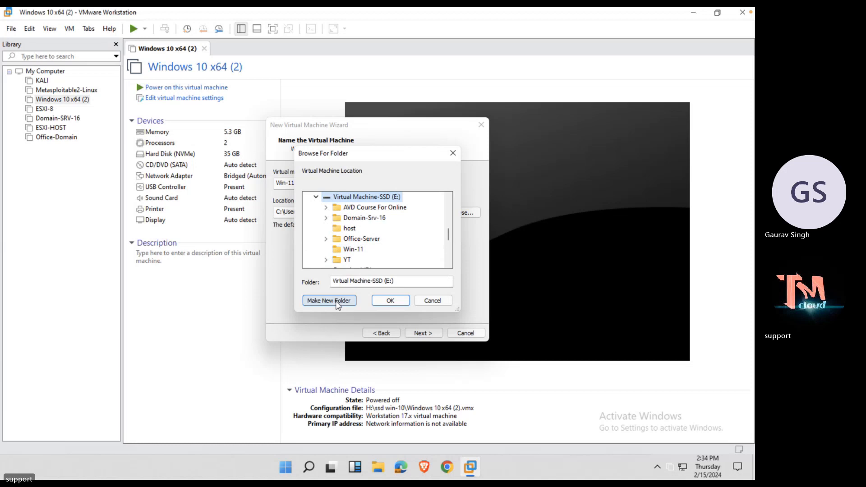
{"action": "type", "text": "w"}
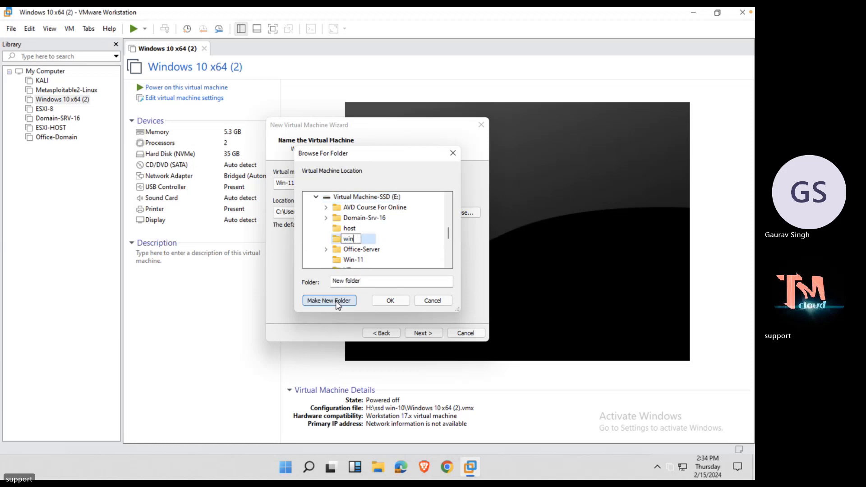
{"action": "type", "text": "in"}
{"action": "key", "text": "Return"}
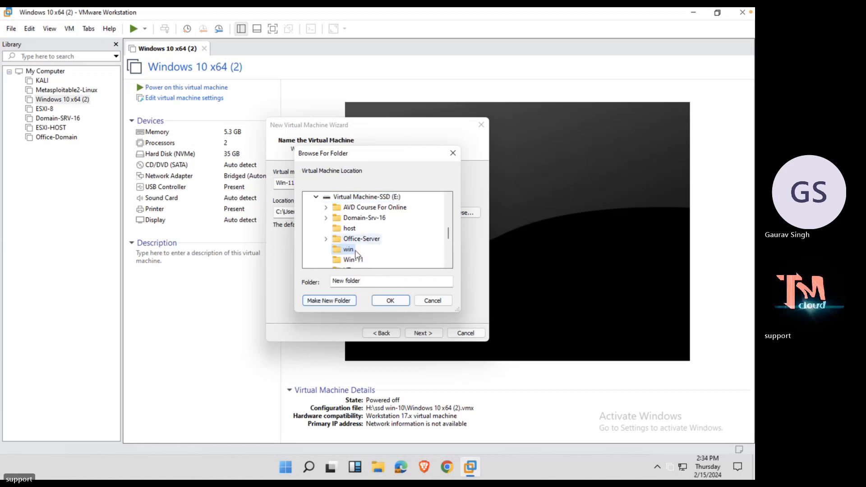
{"action": "left_click", "coordinate": [390, 300]}
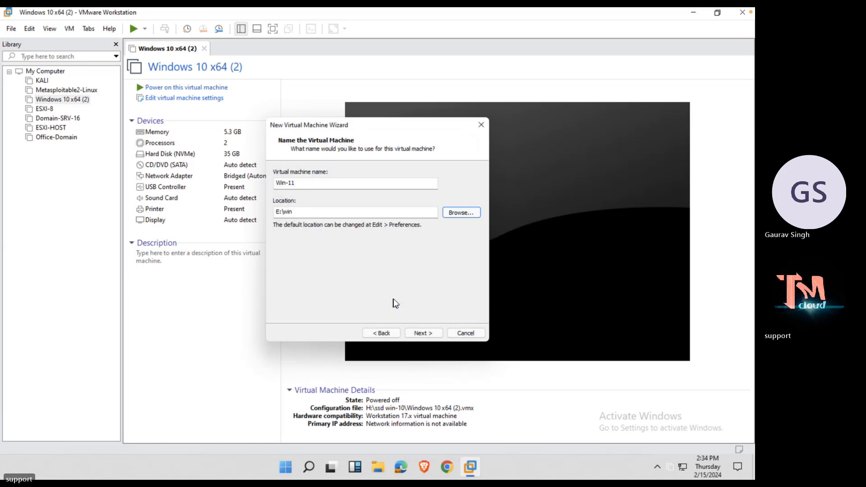
{"action": "left_click", "coordinate": [431, 332]}
Keep default firmware and processors, raise memory to about 4.6 GB, and use bridged networking.
{"action": "left_click", "coordinate": [430, 332]}
{"action": "left_click", "coordinate": [430, 332]}
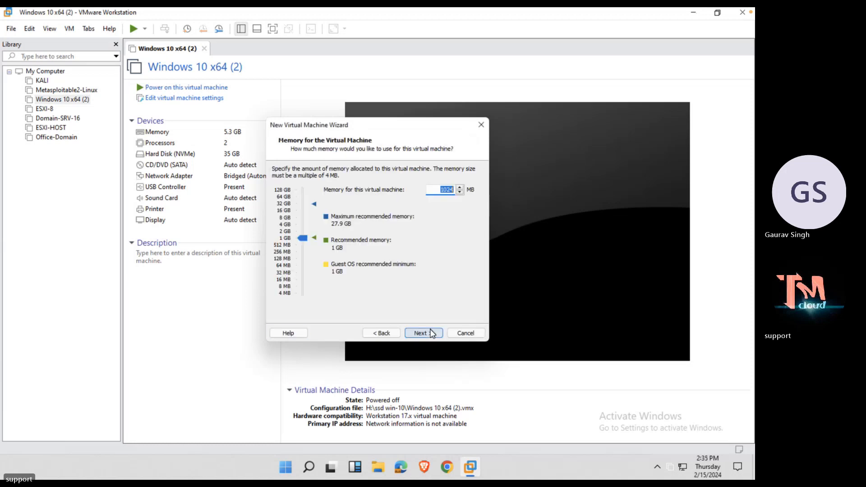
{"action": "left_click_drag", "start_coordinate": [302, 237], "coordinate": [304, 226]}
{"action": "left_click", "coordinate": [423, 333]}
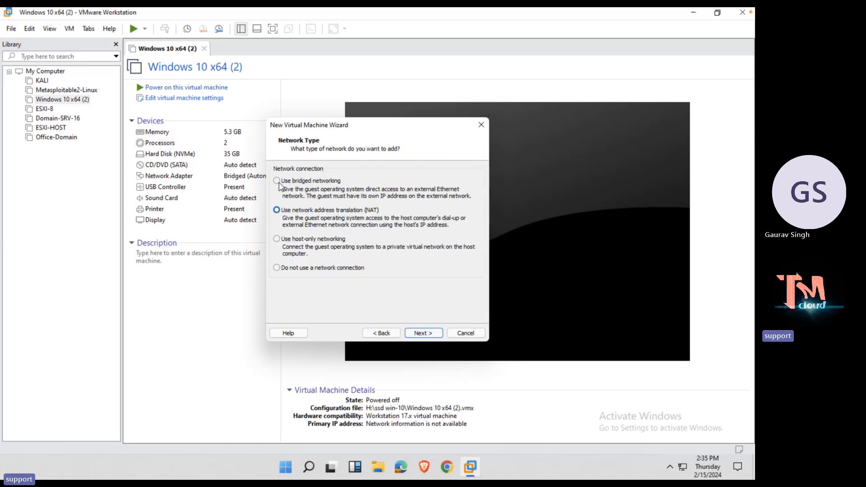
{"action": "left_click", "coordinate": [277, 181]}
{"action": "left_click", "coordinate": [422, 334]}
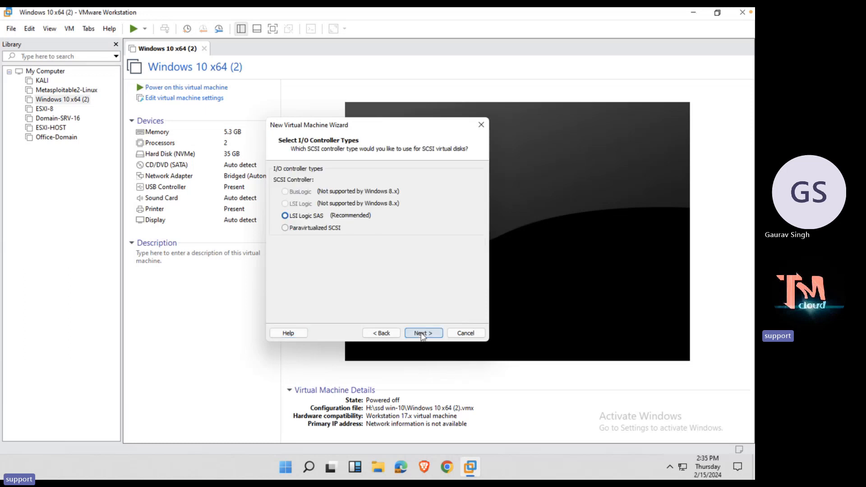
Accept LSI Logic SAS and a new 60 GB Win-11.vmdk disk, finish, and close the Windows 10 x64 (2) view.
{"action": "left_click", "coordinate": [427, 336]}
{"action": "left_click", "coordinate": [423, 333]}
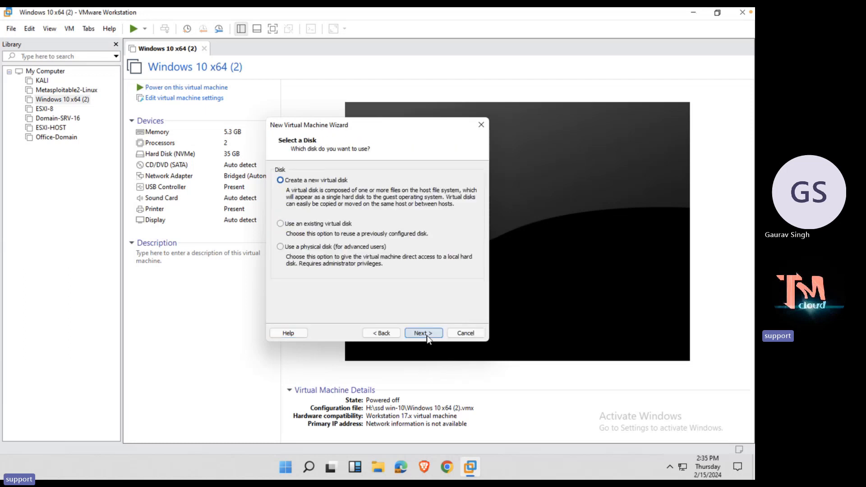
{"action": "left_click", "coordinate": [423, 333]}
{"action": "left_click", "coordinate": [424, 334]}
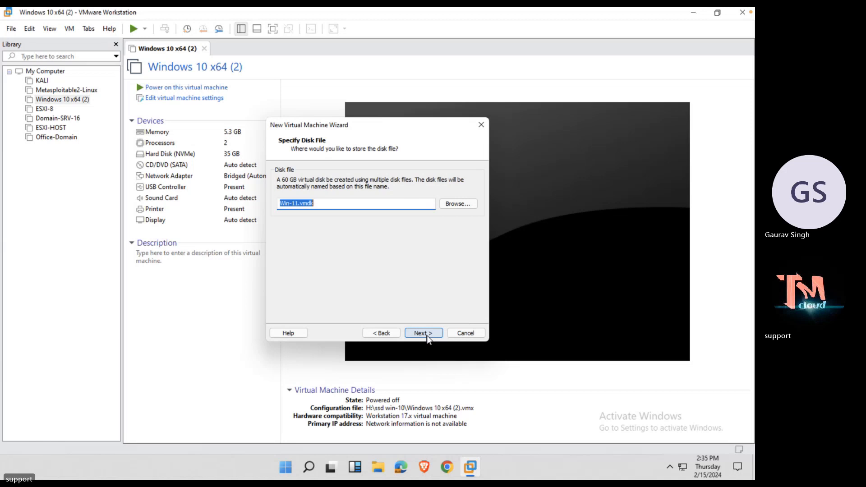
{"action": "left_click", "coordinate": [426, 334]}
{"action": "left_click", "coordinate": [426, 335]}
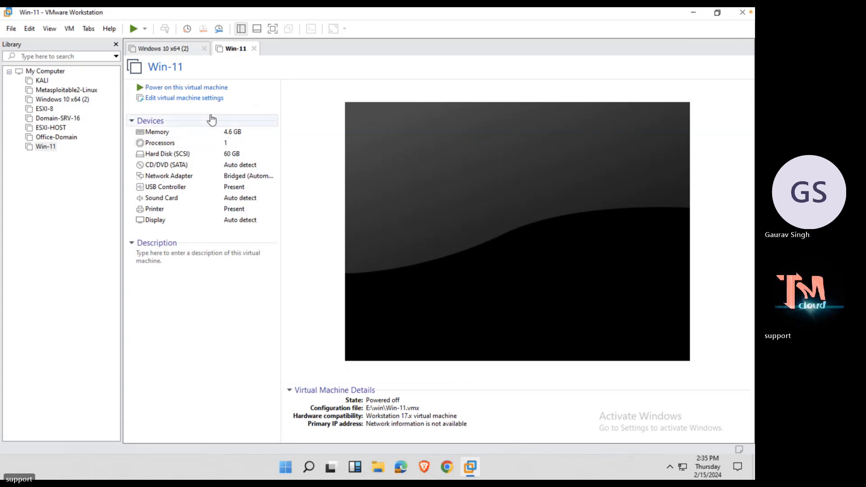
{"action": "left_click", "coordinate": [203, 48]}
Power on the Win-11 VM and dismiss the sata0:1 and install-hint messages.
{"action": "left_click", "coordinate": [196, 88]}
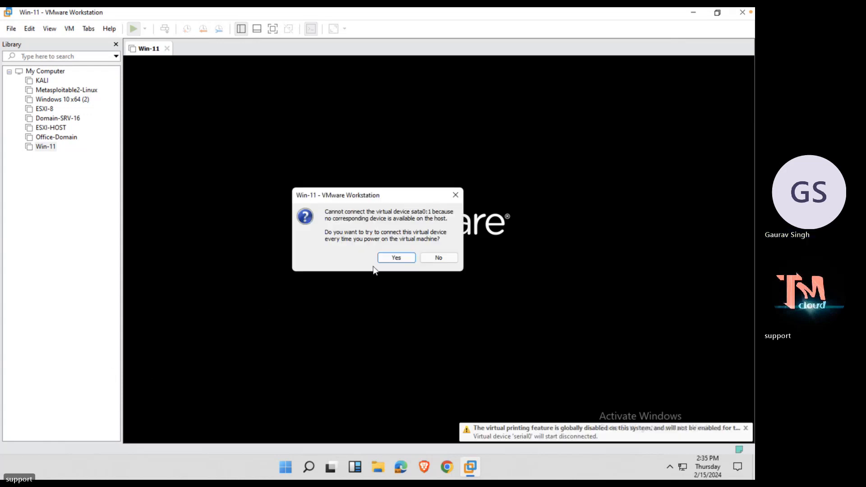
{"action": "left_click", "coordinate": [395, 258]}
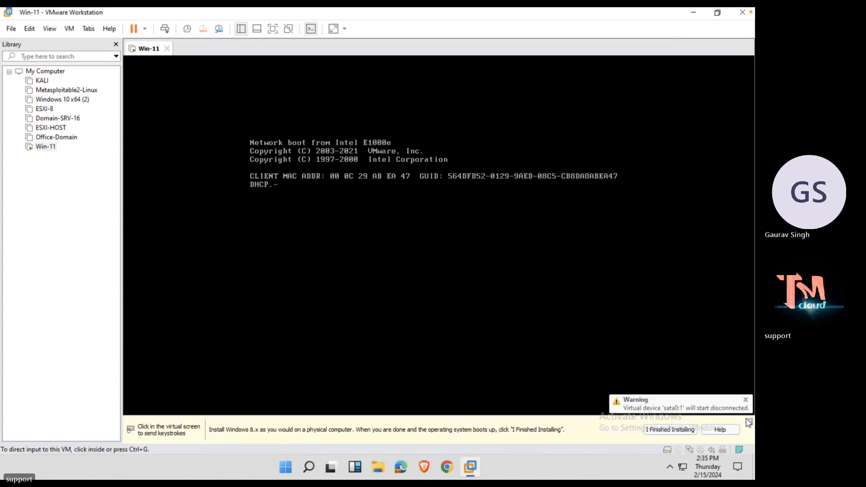
{"action": "left_click", "coordinate": [748, 422]}
{"action": "left_click", "coordinate": [746, 429]}
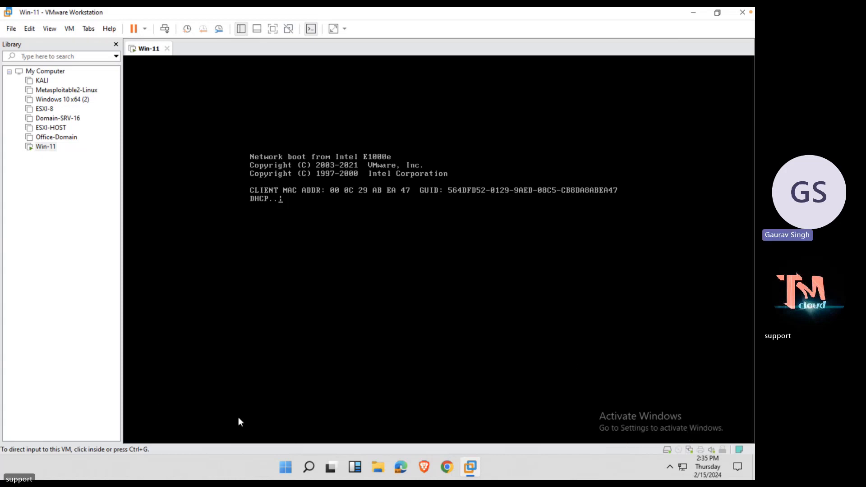
In VM Settings, set CD/DVD (SATA) to Connected and Use ISO image file.
{"action": "right_click", "coordinate": [155, 53]}
{"action": "left_click", "coordinate": [199, 189]}
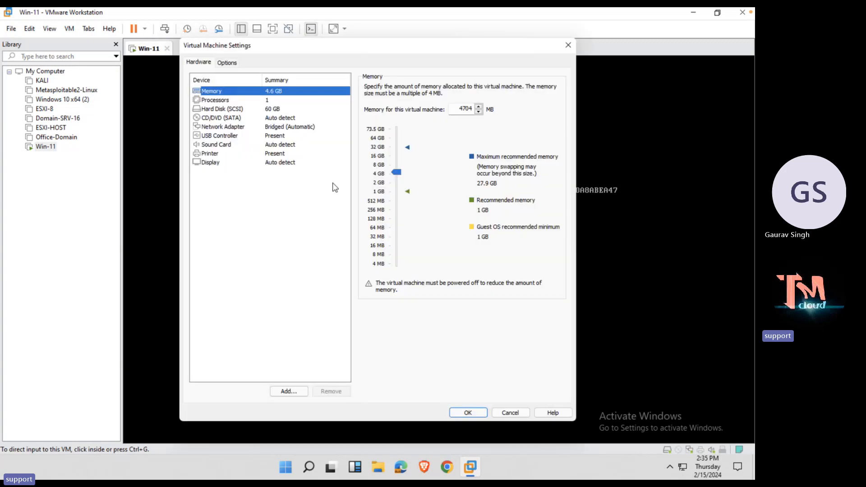
{"action": "left_click", "coordinate": [233, 117]}
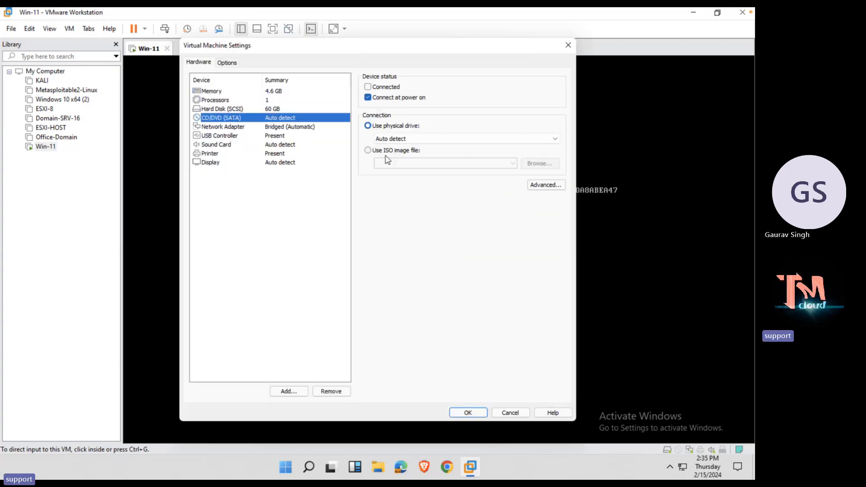
{"action": "left_click", "coordinate": [367, 87]}
{"action": "left_click", "coordinate": [368, 150]}
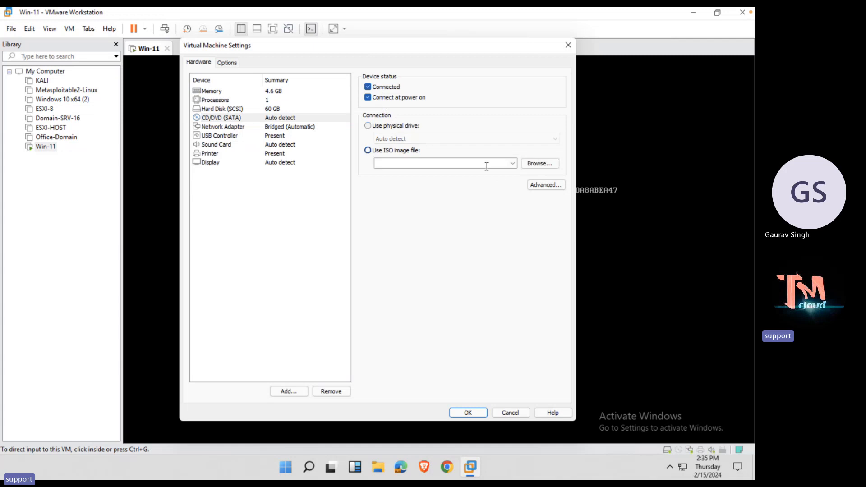
Attach the Windows 11 ISO from the Software (J:) Win 11 folder and apply.
{"action": "left_click", "coordinate": [531, 164]}
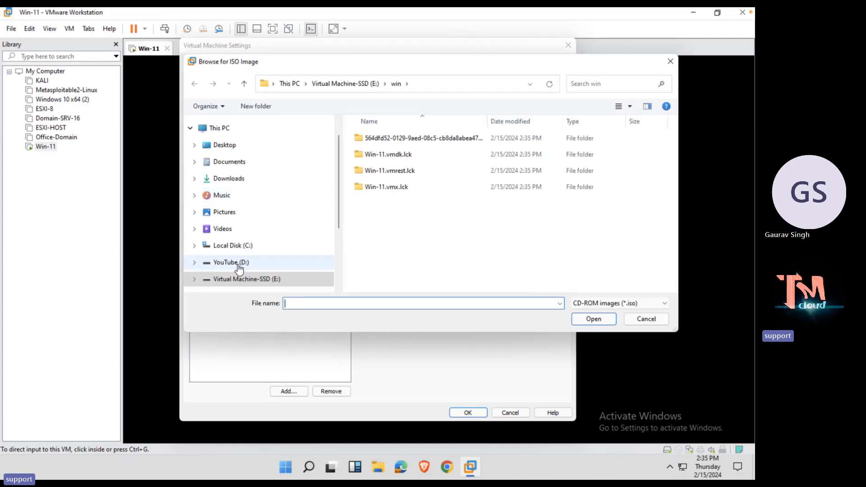
{"action": "left_click", "coordinate": [238, 266]}
{"action": "scroll", "coordinate": [241, 268], "scroll_direction": "down", "scroll_amount": 2}
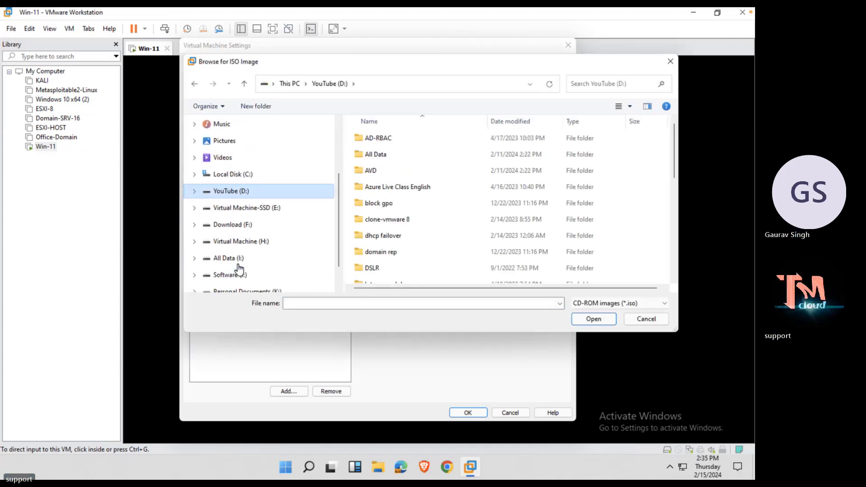
{"action": "left_click", "coordinate": [246, 228]}
{"action": "left_click", "coordinate": [228, 274]}
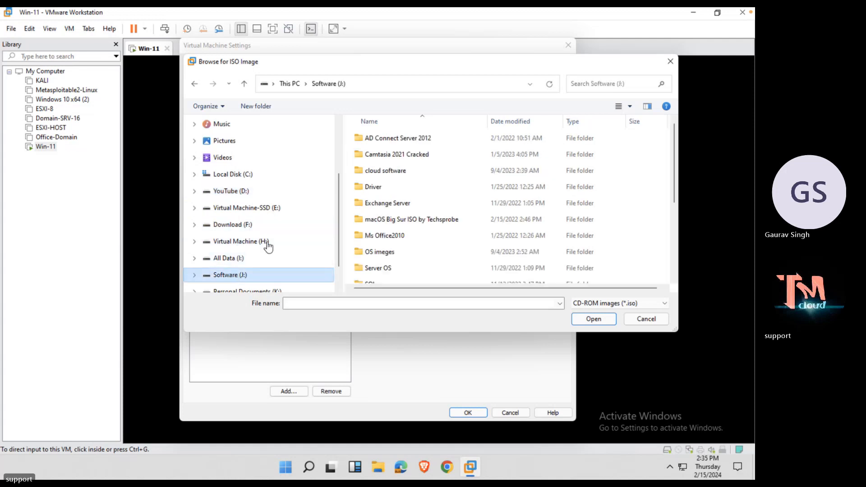
{"action": "double_click", "coordinate": [381, 252]}
{"action": "left_click", "coordinate": [382, 254]}
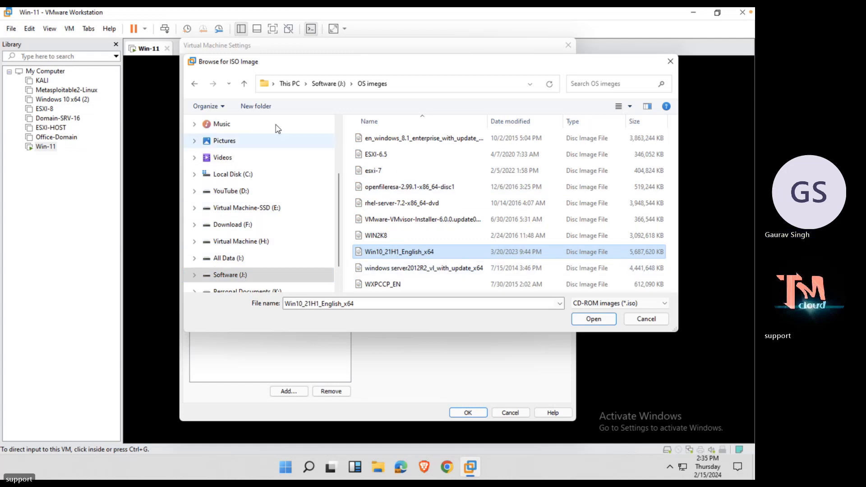
{"action": "left_click", "coordinate": [194, 84]}
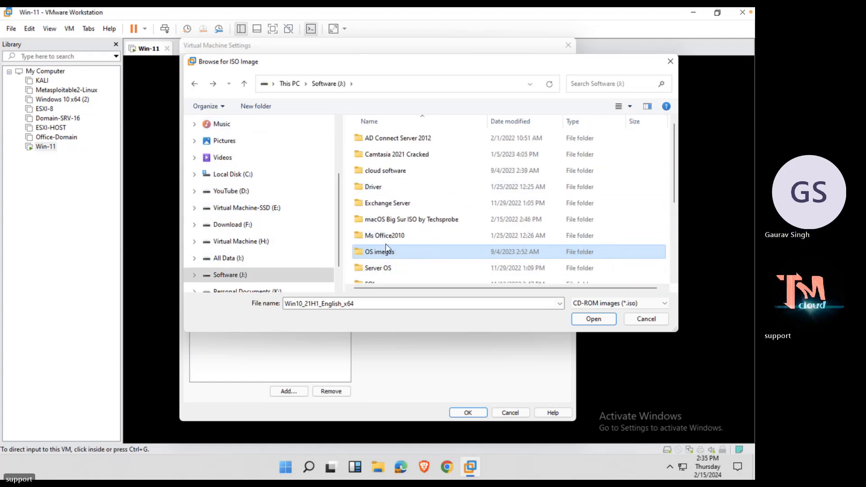
{"action": "scroll", "coordinate": [386, 247], "scroll_direction": "down", "scroll_amount": 2}
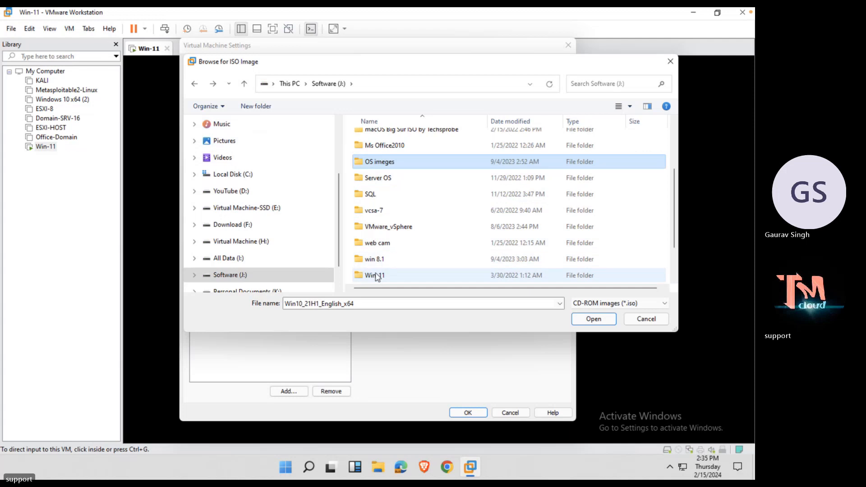
{"action": "double_click", "coordinate": [377, 276]}
{"action": "double_click", "coordinate": [411, 139]}
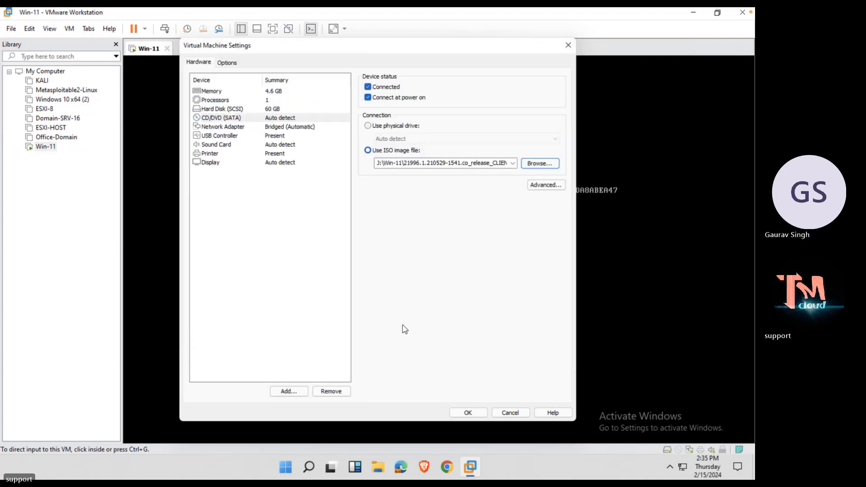
{"action": "left_click", "coordinate": [467, 412]}
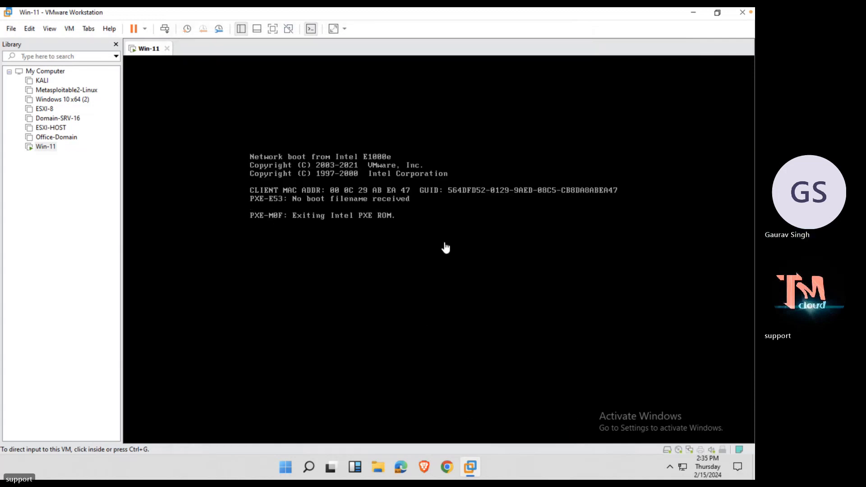
Reset the Win-11 VM via Power > Reset so it boots from the ISO.
{"action": "right_click", "coordinate": [148, 51]}
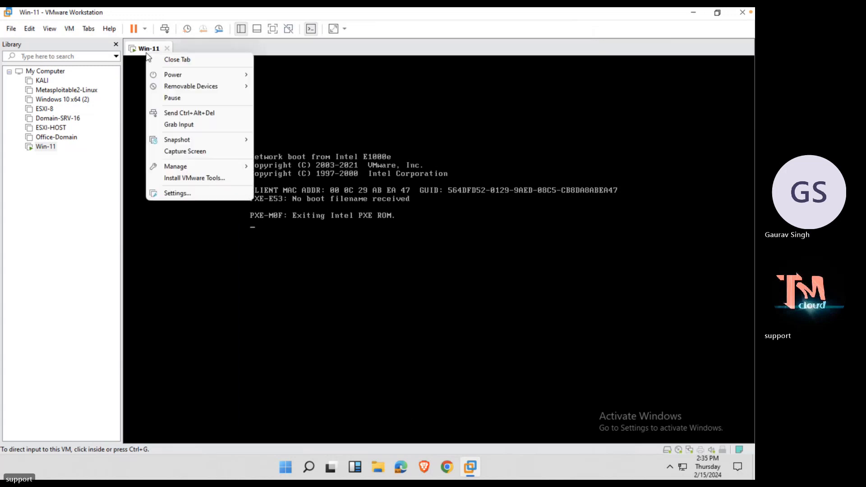
{"action": "mouse_move", "coordinate": [179, 77]}
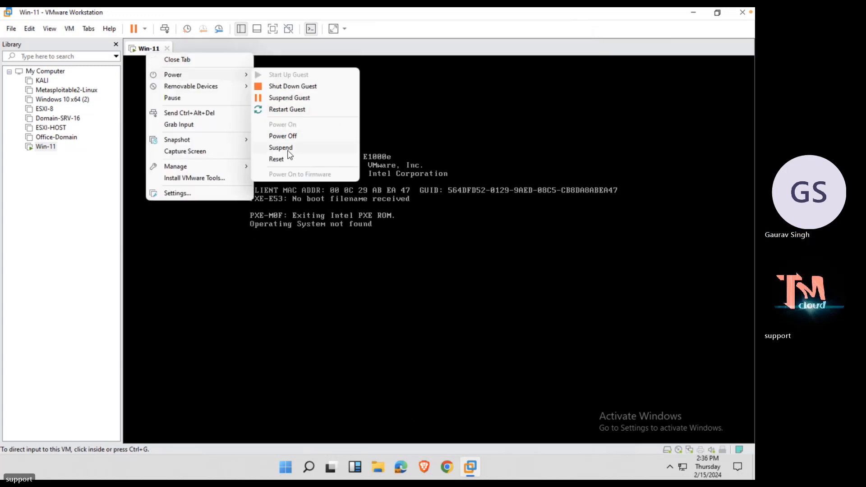
{"action": "left_click", "coordinate": [294, 109]}
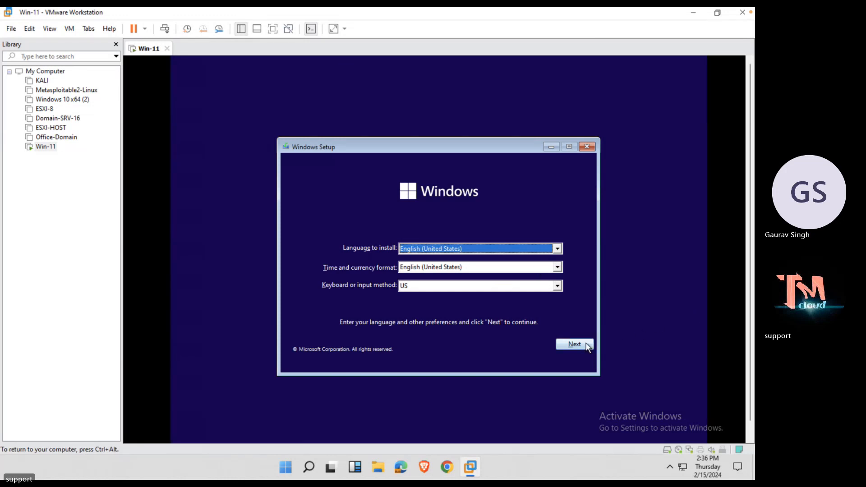
Keep English (US) settings, skip the product key, and choose Windows 11 Pro N.
{"action": "left_click", "coordinate": [575, 344]}
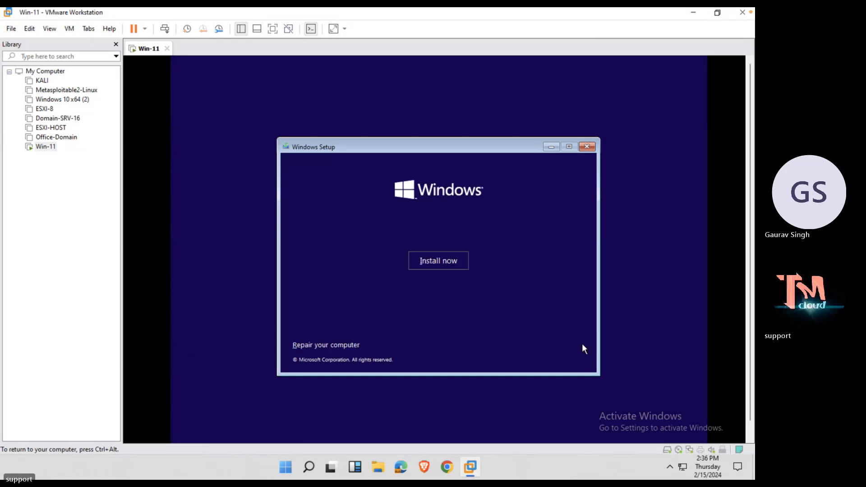
{"action": "left_click", "coordinate": [446, 261]}
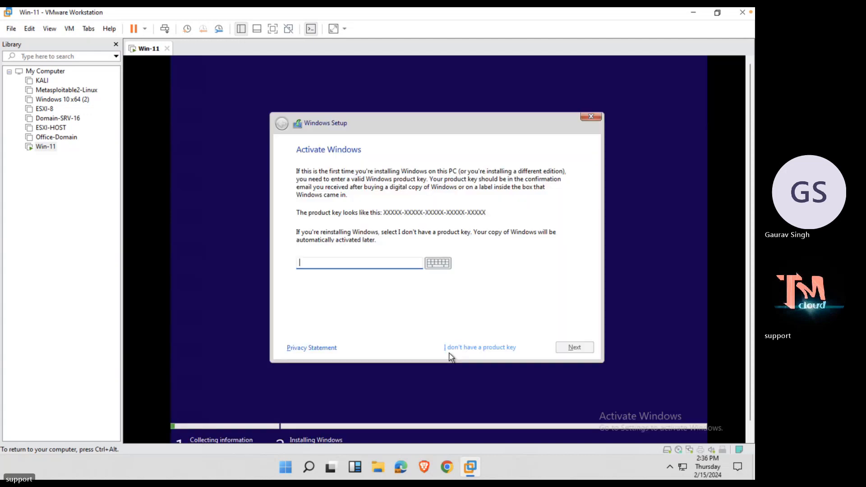
{"action": "left_click", "coordinate": [449, 351]}
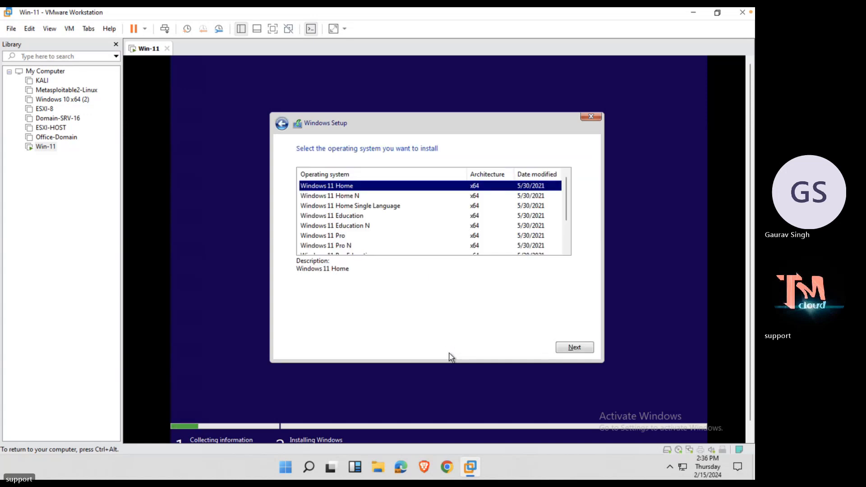
{"action": "key", "text": "Down"}
{"action": "key", "text": "Down"}
{"action": "key", "text": "Down"}
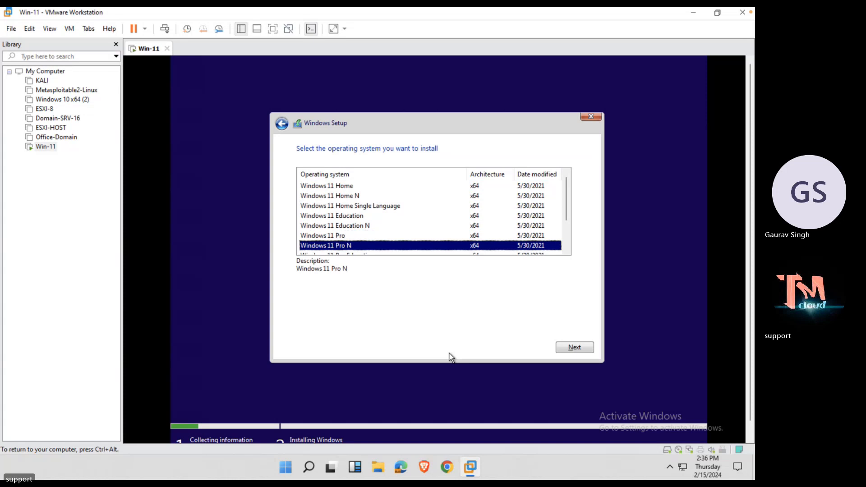
{"action": "left_click", "coordinate": [586, 350]}
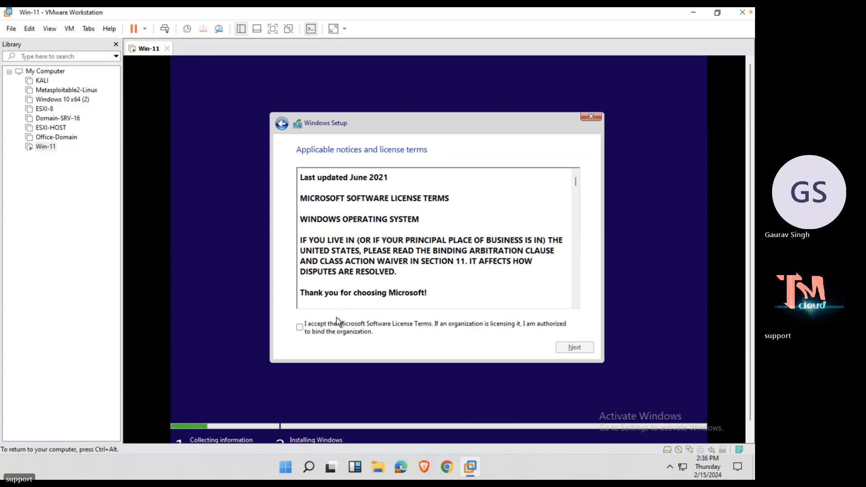
Accept the license terms and run a Custom install onto the 60 GB unallocated Drive 0.
{"action": "left_click", "coordinate": [341, 330]}
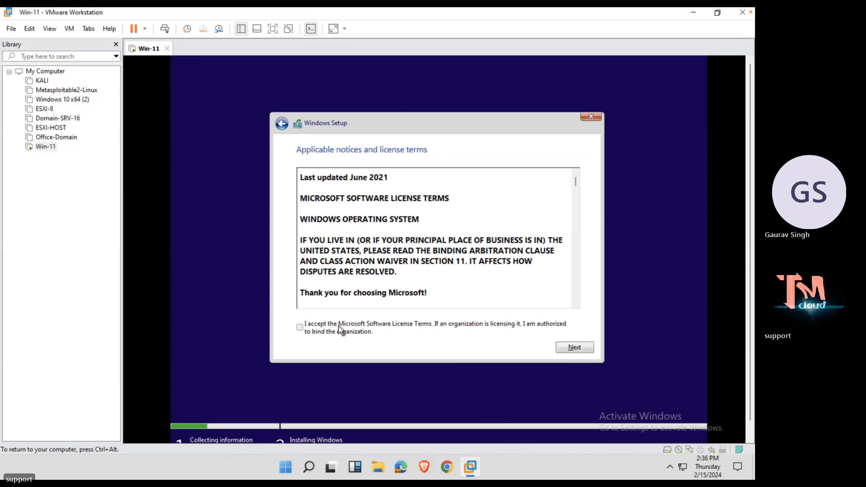
{"action": "left_click", "coordinate": [588, 347]}
{"action": "left_click", "coordinate": [427, 239]}
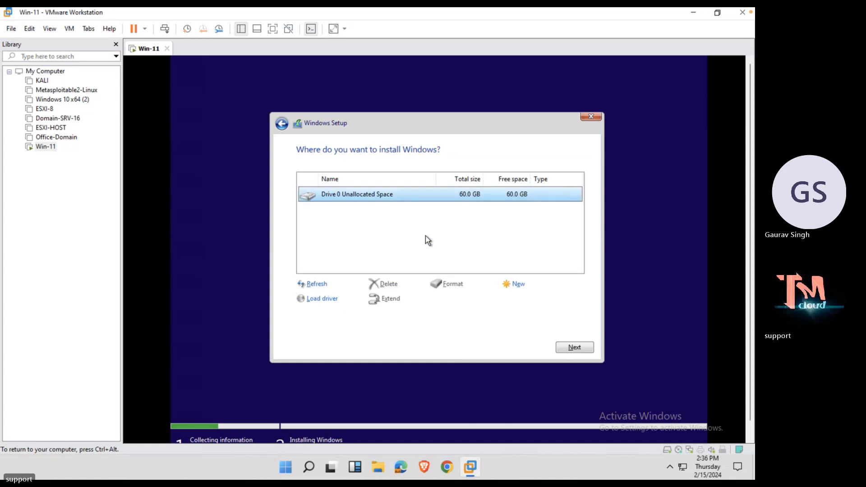
{"action": "left_click", "coordinate": [567, 347]}
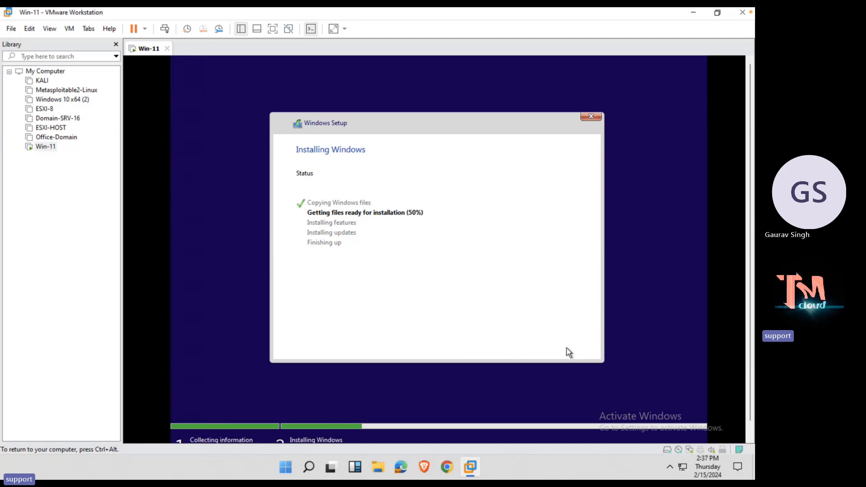
Leave the full-screen remote desktops, minimise the remote window and bring OneNote forward.
{"action": "key", "text": "ctrl+Right"}
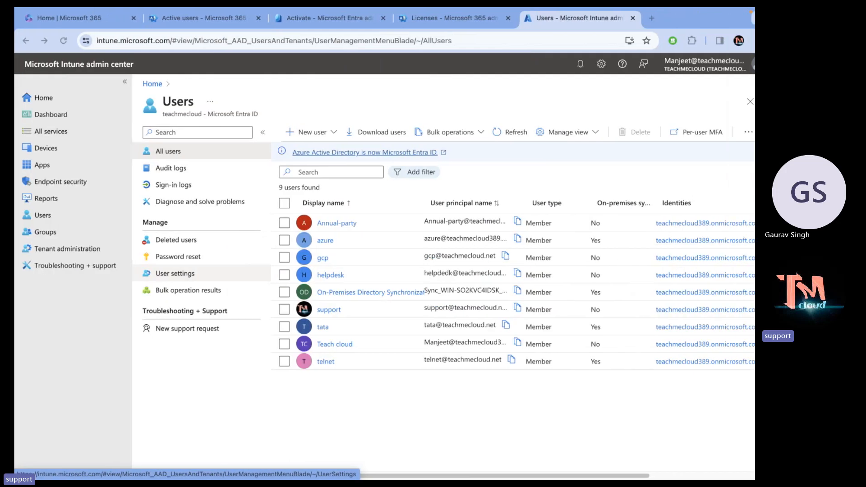
{"action": "key", "text": "ctrl+Left"}
{"action": "key", "text": "ctrl+Left"}
{"action": "left_click", "coordinate": [245, 103]}
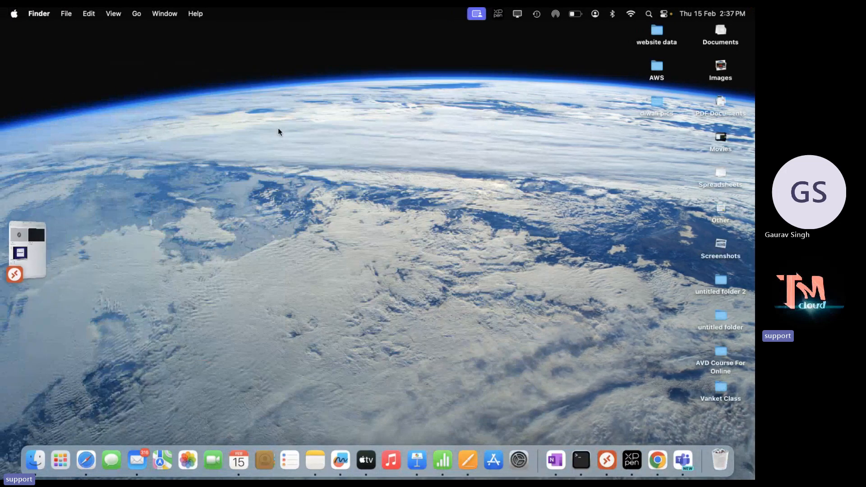
{"action": "left_click", "coordinate": [555, 460]}
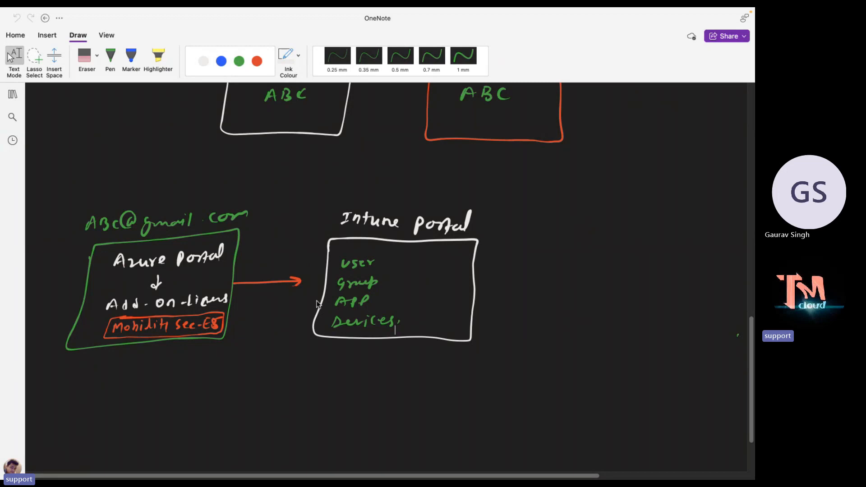
Scroll below the Intune Portal notes and pick the pen with green 0.5 mm ink.
{"action": "scroll", "coordinate": [410, 344], "scroll_direction": "down", "scroll_amount": 2}
{"action": "scroll", "coordinate": [410, 344], "scroll_direction": "up", "scroll_amount": 12}
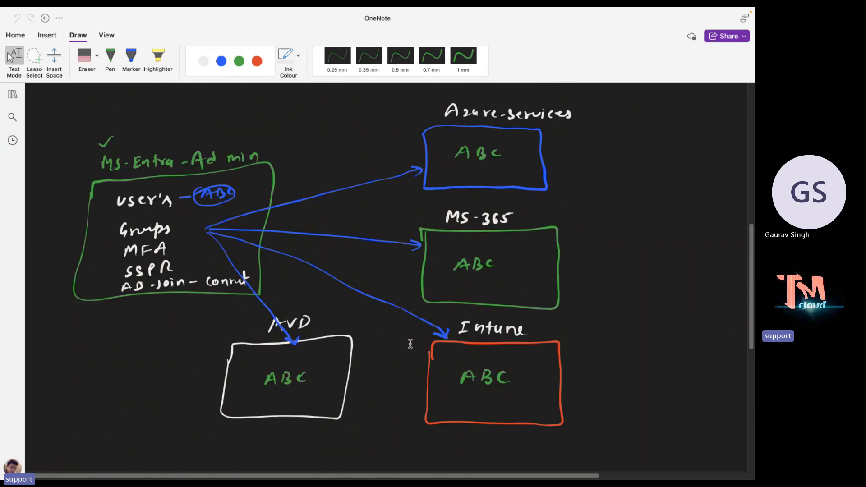
{"action": "scroll", "coordinate": [410, 353], "scroll_direction": "down", "scroll_amount": 4}
{"action": "scroll", "coordinate": [411, 354], "scroll_direction": "down", "scroll_amount": 10}
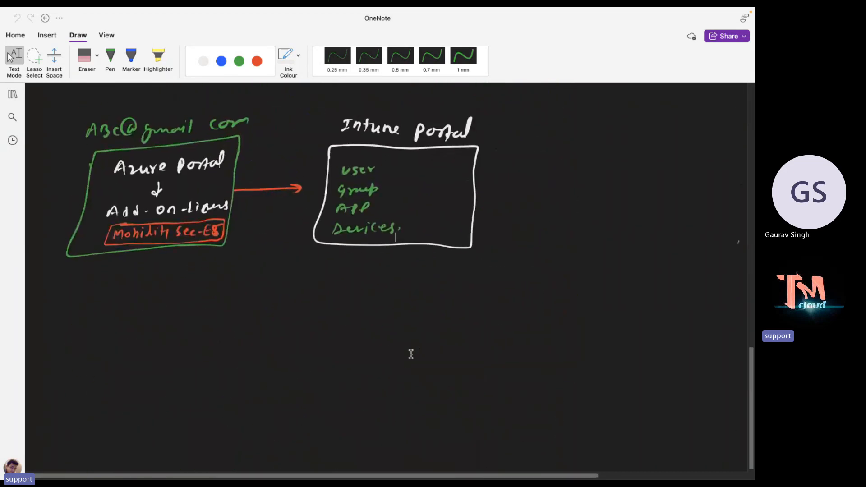
{"action": "left_click", "coordinate": [110, 58]}
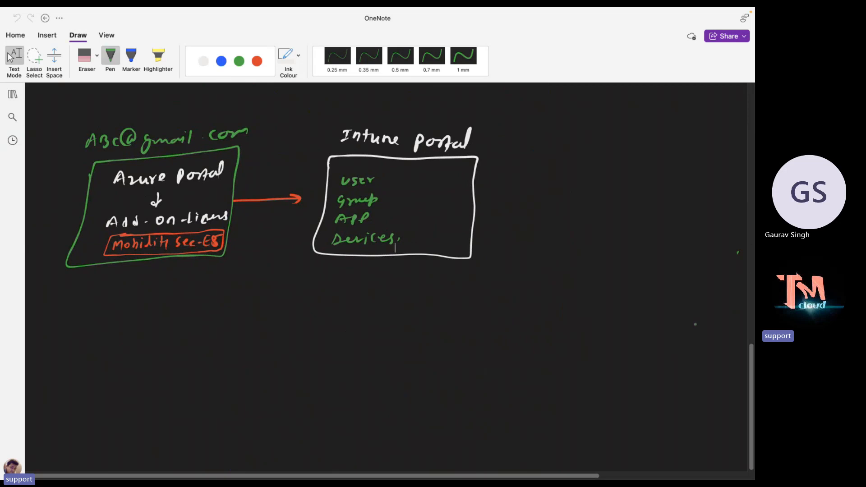
{"action": "left_click", "coordinate": [734, 461]}
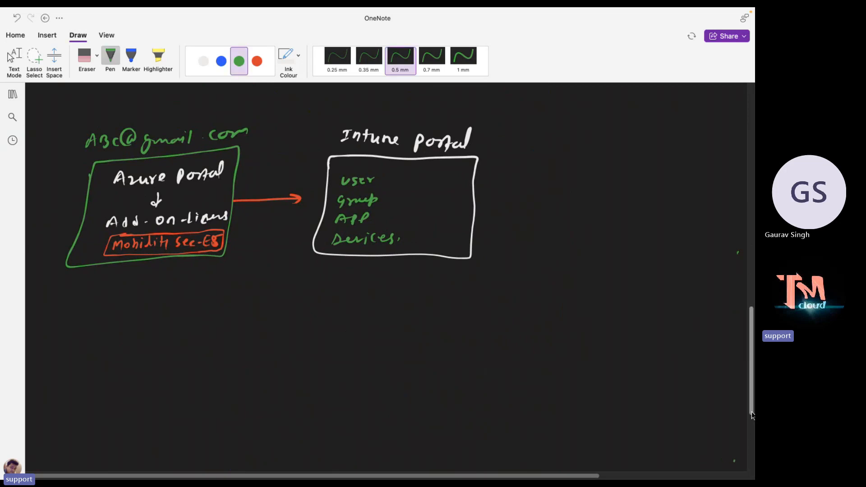
{"action": "scroll", "coordinate": [737, 253], "scroll_direction": "down", "scroll_amount": 5}
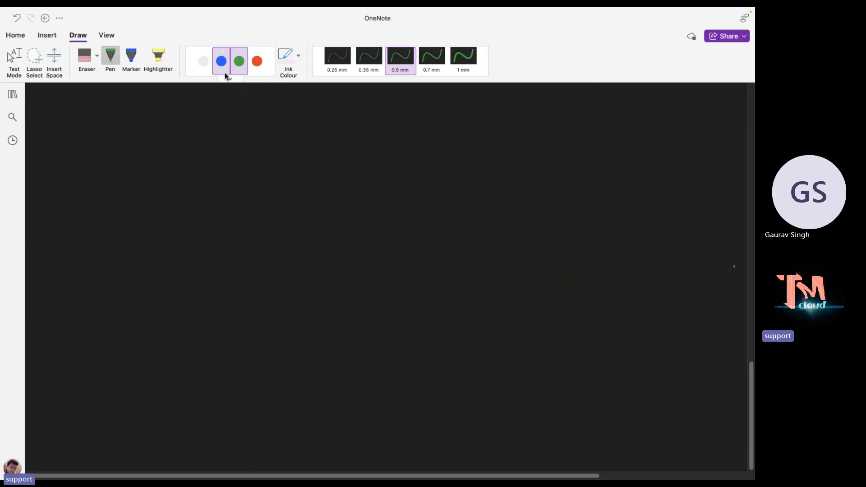
Handwrite the green heading [Microsoft-Azure-AD] with its opening bracket.
{"action": "mouse_move", "coordinate": [269, 129]}
{"action": "left_mouse_down"}
{"action": "mouse_move", "coordinate": [272, 108]}
{"action": "mouse_move", "coordinate": [285, 126]}
{"action": "mouse_move", "coordinate": [321, 124]}
{"action": "left_mouse_up"}
{"action": "mouse_move", "coordinate": [339, 116]}
{"action": "left_mouse_down"}
{"action": "mouse_move", "coordinate": [334, 126]}
{"action": "mouse_move", "coordinate": [350, 120]}
{"action": "mouse_move", "coordinate": [355, 129]}
{"action": "left_mouse_up"}
{"action": "left_click_drag", "start_coordinate": [352, 119], "coordinate": [368, 126]}
{"action": "left_click_drag", "start_coordinate": [363, 116], "coordinate": [397, 121]}
{"action": "left_click_drag", "start_coordinate": [401, 128], "coordinate": [416, 120]}
{"action": "mouse_move", "coordinate": [423, 118]}
{"action": "left_mouse_down"}
{"action": "mouse_move", "coordinate": [430, 127]}
{"action": "mouse_move", "coordinate": [466, 121]}
{"action": "left_mouse_up"}
{"action": "left_click_drag", "start_coordinate": [476, 121], "coordinate": [486, 129]}
{"action": "left_click_drag", "start_coordinate": [488, 119], "coordinate": [518, 127]}
{"action": "mouse_move", "coordinate": [516, 115]}
{"action": "left_mouse_down"}
{"action": "mouse_move", "coordinate": [519, 128]}
{"action": "mouse_move", "coordinate": [540, 124]}
{"action": "left_mouse_up"}
{"action": "left_click", "coordinate": [542, 132]}
{"action": "mouse_move", "coordinate": [266, 104]}
{"action": "left_mouse_down"}
{"action": "mouse_move", "coordinate": [254, 110]}
{"action": "mouse_move", "coordinate": [262, 134]}
{"action": "left_mouse_up"}
In white ink, write item 1 'objects, Groups, users', erasing a miswritten word.
{"action": "left_click", "coordinate": [203, 61]}
{"action": "mouse_move", "coordinate": [87, 170]}
{"action": "left_mouse_down"}
{"action": "mouse_move", "coordinate": [84, 184]}
{"action": "mouse_move", "coordinate": [123, 171]}
{"action": "left_mouse_up"}
{"action": "left_click_drag", "start_coordinate": [137, 164], "coordinate": [139, 178]}
{"action": "left_click_drag", "start_coordinate": [149, 169], "coordinate": [143, 180]}
{"action": "left_click_drag", "start_coordinate": [155, 175], "coordinate": [172, 179]}
{"action": "mouse_move", "coordinate": [179, 163]}
{"action": "left_mouse_down"}
{"action": "mouse_move", "coordinate": [179, 178]}
{"action": "mouse_move", "coordinate": [194, 167]}
{"action": "mouse_move", "coordinate": [190, 179]}
{"action": "mouse_move", "coordinate": [224, 183]}
{"action": "mouse_move", "coordinate": [285, 168]}
{"action": "mouse_move", "coordinate": [287, 184]}
{"action": "left_mouse_up"}
{"action": "left_click_drag", "start_coordinate": [288, 170], "coordinate": [353, 177]}
{"action": "left_click", "coordinate": [315, 179]}
{"action": "left_click_drag", "start_coordinate": [355, 171], "coordinate": [382, 177]}
{"action": "mouse_move", "coordinate": [383, 170]}
{"action": "left_mouse_down"}
{"action": "mouse_move", "coordinate": [391, 172]}
{"action": "mouse_move", "coordinate": [340, 162]}
{"action": "left_mouse_up"}
{"action": "left_click", "coordinate": [84, 57]}
{"action": "left_click", "coordinate": [206, 60]}
{"action": "left_click_drag", "start_coordinate": [351, 162], "coordinate": [347, 167]}
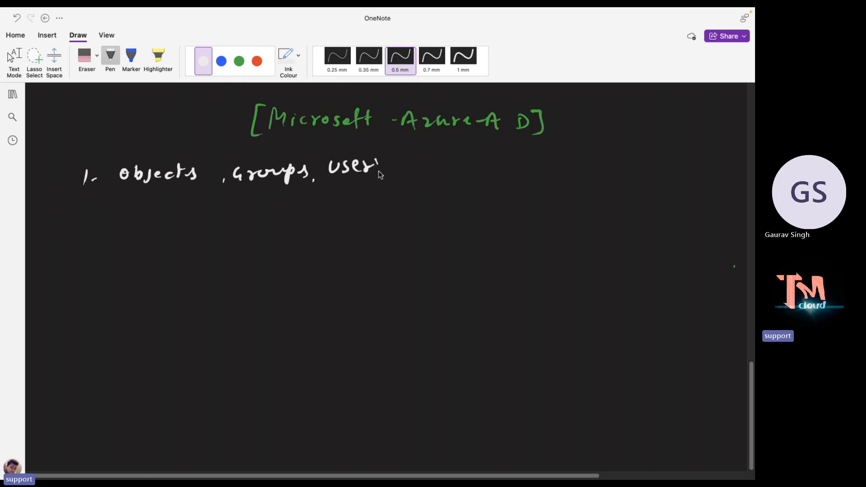
Write items 2 MFA, 3 SSPR, 4 Azure-AD-Join and 5 Azure-AD-Connect.
{"action": "mouse_move", "coordinate": [77, 217]}
{"action": "left_mouse_down"}
{"action": "mouse_move", "coordinate": [88, 229]}
{"action": "mouse_move", "coordinate": [157, 216]}
{"action": "left_mouse_up"}
{"action": "left_click_drag", "start_coordinate": [149, 223], "coordinate": [156, 222]}
{"action": "left_click_drag", "start_coordinate": [167, 217], "coordinate": [165, 227]}
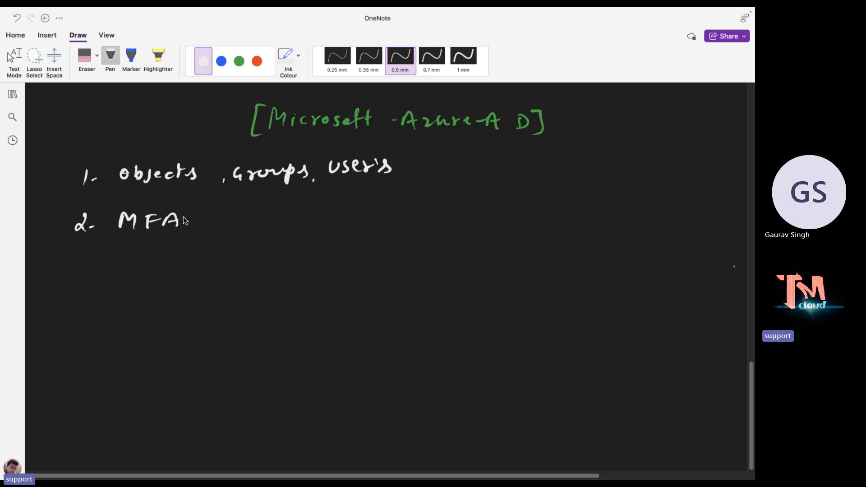
{"action": "mouse_move", "coordinate": [80, 250]}
{"action": "left_mouse_down"}
{"action": "mouse_move", "coordinate": [82, 265]}
{"action": "mouse_move", "coordinate": [130, 266]}
{"action": "left_mouse_up"}
{"action": "mouse_move", "coordinate": [150, 255]}
{"action": "left_mouse_down"}
{"action": "mouse_move", "coordinate": [149, 266]}
{"action": "mouse_move", "coordinate": [184, 267]}
{"action": "left_mouse_up"}
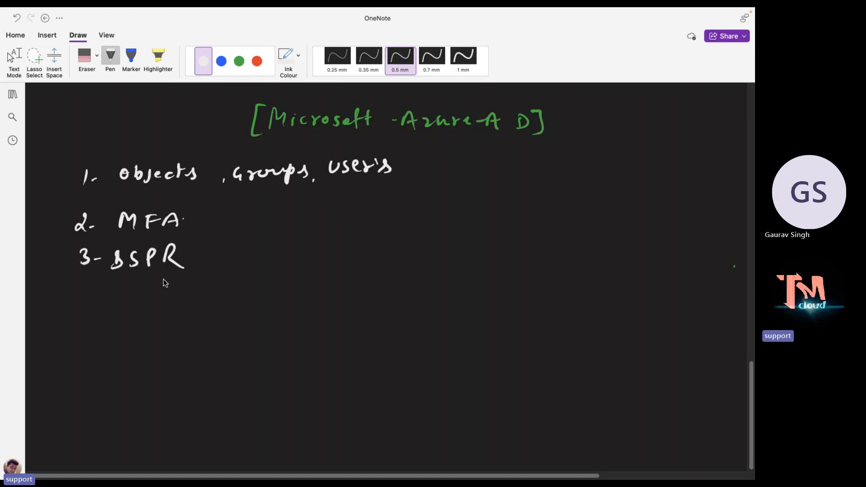
{"action": "left_click_drag", "start_coordinate": [83, 285], "coordinate": [86, 301]}
{"action": "left_click_drag", "start_coordinate": [96, 294], "coordinate": [101, 293]}
{"action": "mouse_move", "coordinate": [118, 288]}
{"action": "left_mouse_down"}
{"action": "mouse_move", "coordinate": [166, 300]}
{"action": "mouse_move", "coordinate": [221, 288]}
{"action": "mouse_move", "coordinate": [239, 300]}
{"action": "left_mouse_up"}
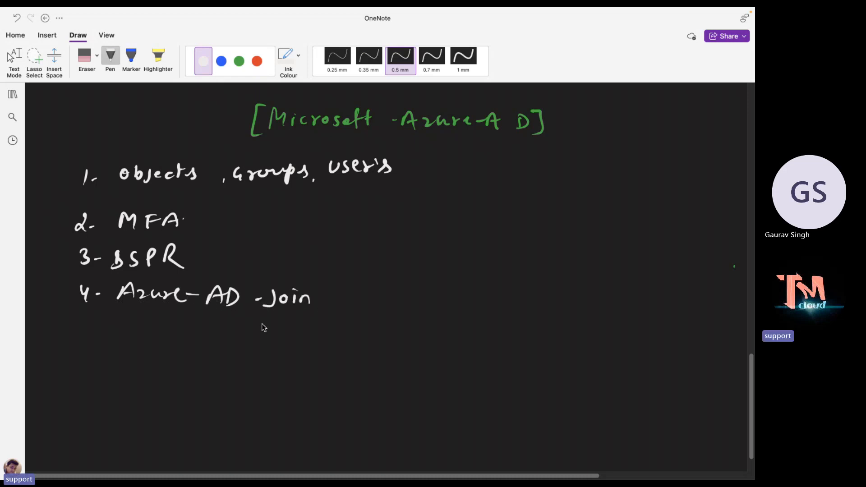
{"action": "mouse_move", "coordinate": [88, 316]}
{"action": "left_mouse_down"}
{"action": "mouse_move", "coordinate": [83, 327]}
{"action": "mouse_move", "coordinate": [133, 321]}
{"action": "mouse_move", "coordinate": [221, 335]}
{"action": "mouse_move", "coordinate": [250, 327]}
{"action": "mouse_move", "coordinate": [263, 341]}
{"action": "left_mouse_up"}
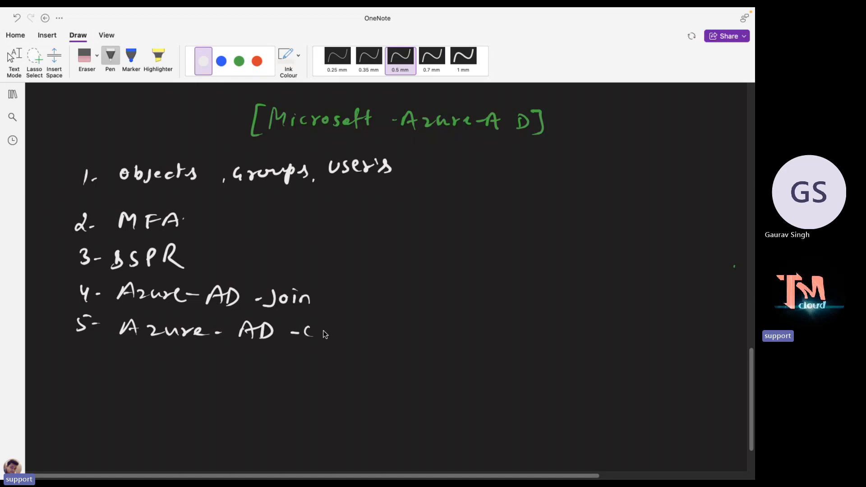
{"action": "left_click_drag", "start_coordinate": [324, 334], "coordinate": [353, 339]}
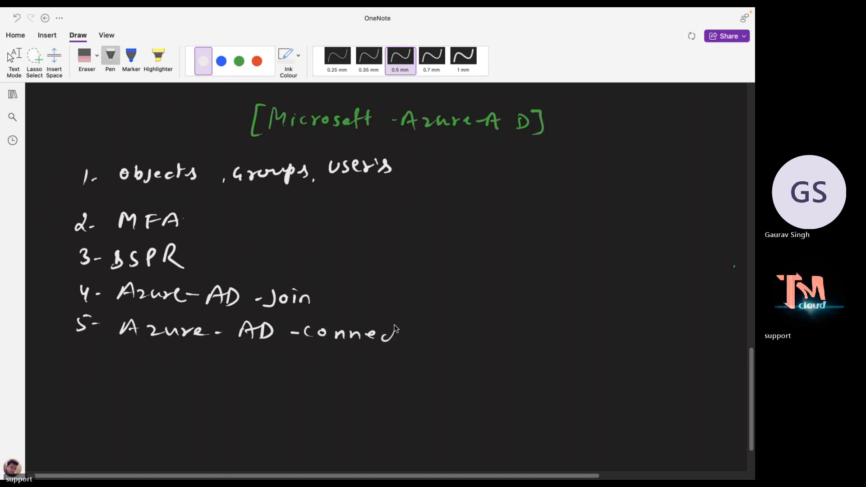
Handwrite items 6 SSO and 7 Save Bitlocker in white ink.
{"action": "left_click_drag", "start_coordinate": [84, 371], "coordinate": [81, 365]}
{"action": "left_click_drag", "start_coordinate": [96, 367], "coordinate": [103, 367]}
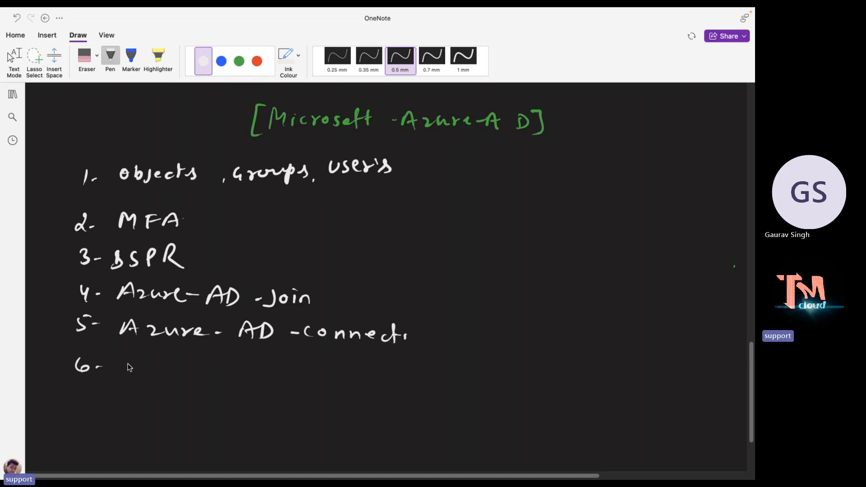
{"action": "left_click_drag", "start_coordinate": [182, 366], "coordinate": [183, 361]}
{"action": "mouse_move", "coordinate": [77, 392]}
{"action": "left_mouse_down"}
{"action": "mouse_move", "coordinate": [88, 396]}
{"action": "mouse_move", "coordinate": [84, 405]}
{"action": "left_mouse_up"}
{"action": "left_click_drag", "start_coordinate": [108, 399], "coordinate": [186, 404]}
{"action": "mouse_move", "coordinate": [216, 393]}
{"action": "left_mouse_down"}
{"action": "mouse_move", "coordinate": [216, 408]}
{"action": "mouse_move", "coordinate": [234, 408]}
{"action": "left_mouse_up"}
{"action": "mouse_move", "coordinate": [243, 391]}
{"action": "left_mouse_down"}
{"action": "mouse_move", "coordinate": [244, 411]}
{"action": "mouse_move", "coordinate": [251, 398]}
{"action": "mouse_move", "coordinate": [259, 408]}
{"action": "mouse_move", "coordinate": [273, 401]}
{"action": "left_mouse_up"}
{"action": "left_click_drag", "start_coordinate": [289, 400], "coordinate": [293, 408]}
{"action": "mouse_move", "coordinate": [303, 397]}
{"action": "left_mouse_down"}
{"action": "mouse_move", "coordinate": [305, 408]}
{"action": "mouse_move", "coordinate": [332, 399]}
{"action": "left_mouse_up"}
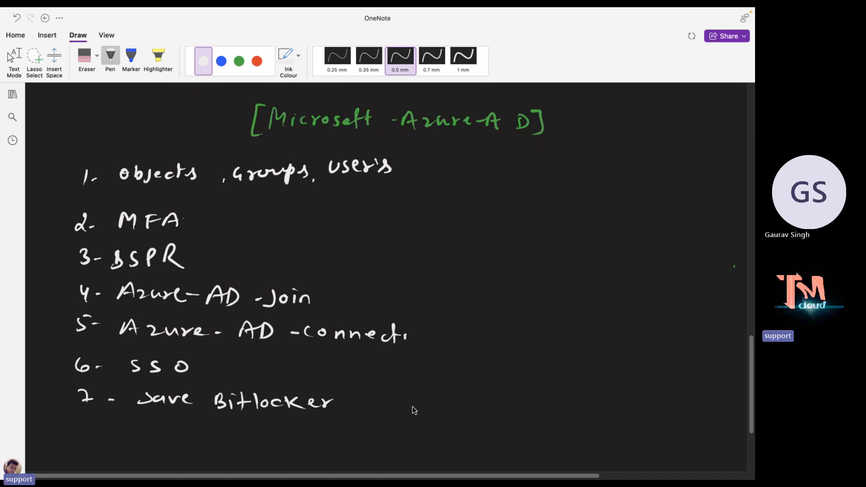
Write item 8 Create Hybrid setup, erase a stray letter, then leave inking mode.
{"action": "scroll", "coordinate": [746, 413], "scroll_direction": "down", "scroll_amount": 3}
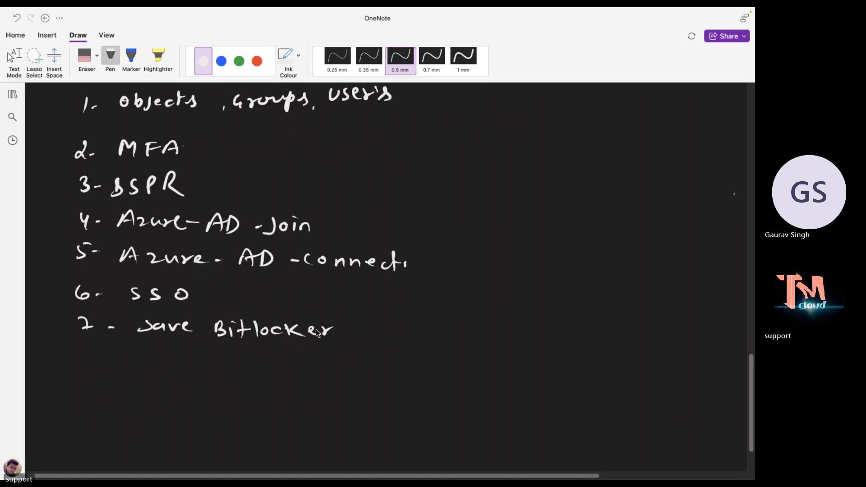
{"action": "left_click_drag", "start_coordinate": [334, 326], "coordinate": [320, 346]}
{"action": "left_click_drag", "start_coordinate": [85, 348], "coordinate": [84, 350]}
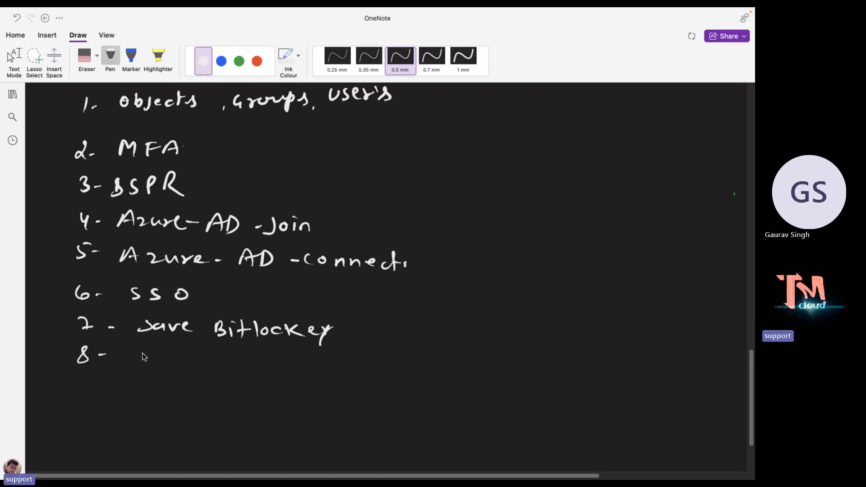
{"action": "mouse_move", "coordinate": [132, 350]}
{"action": "left_mouse_down"}
{"action": "mouse_move", "coordinate": [131, 360]}
{"action": "mouse_move", "coordinate": [152, 353]}
{"action": "mouse_move", "coordinate": [212, 362]}
{"action": "mouse_move", "coordinate": [233, 352]}
{"action": "mouse_move", "coordinate": [235, 366]}
{"action": "mouse_move", "coordinate": [257, 370]}
{"action": "mouse_move", "coordinate": [288, 354]}
{"action": "mouse_move", "coordinate": [300, 369]}
{"action": "mouse_move", "coordinate": [399, 366]}
{"action": "left_mouse_up"}
{"action": "left_click", "coordinate": [85, 57]}
{"action": "left_click", "coordinate": [110, 57]}
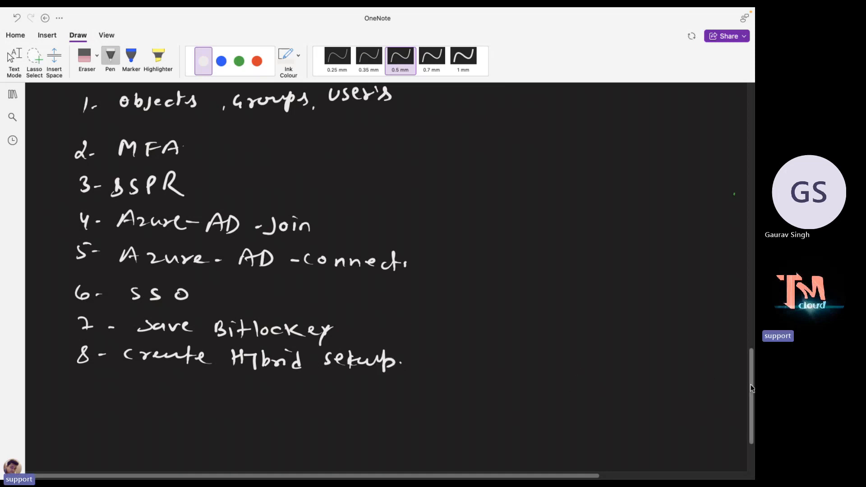
{"action": "scroll", "coordinate": [751, 374], "scroll_direction": "up", "scroll_amount": 3}
{"action": "left_click_drag", "start_coordinate": [752, 375], "coordinate": [752, 373]}
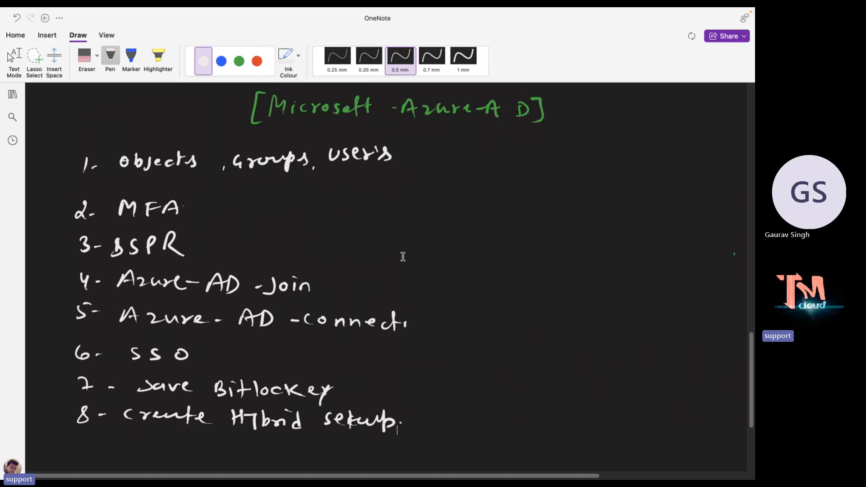
{"action": "key", "text": "Escape"}
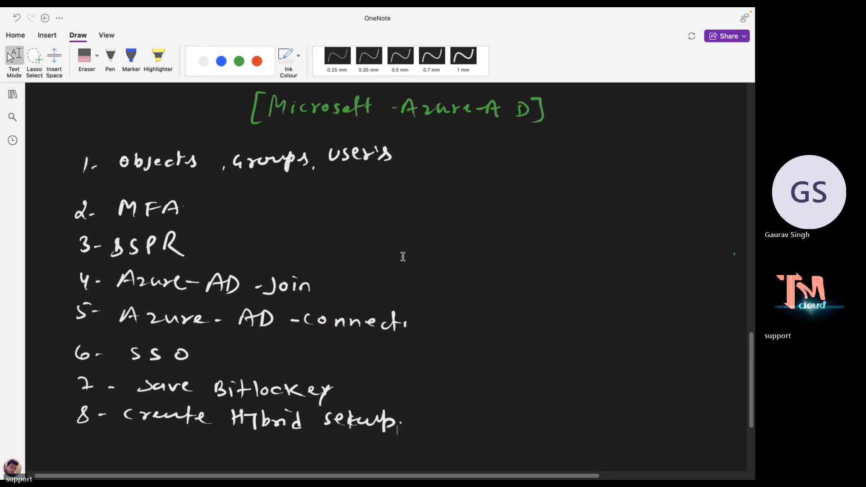
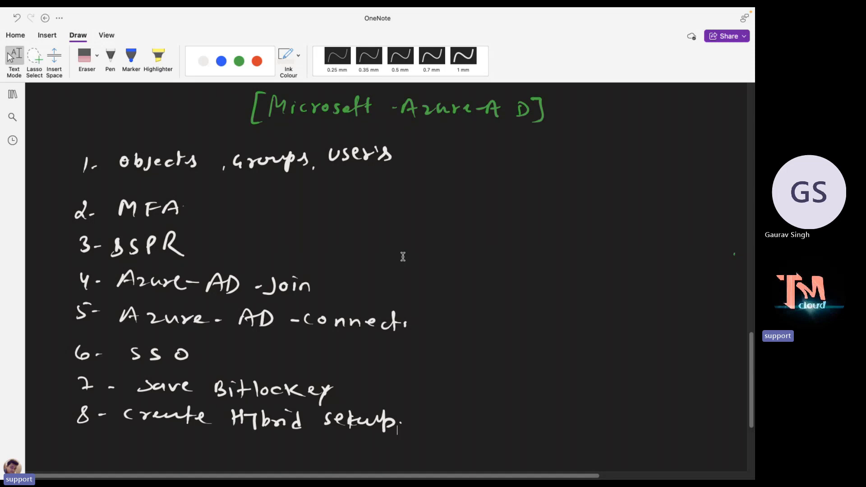
Scroll through the eight-item Azure AD list, then switch to the Mac desktop with Remote Desktop.
{"action": "scroll", "coordinate": [224, 272], "scroll_direction": "down", "scroll_amount": 2}
{"action": "scroll", "coordinate": [224, 273], "scroll_direction": "up", "scroll_amount": 2}
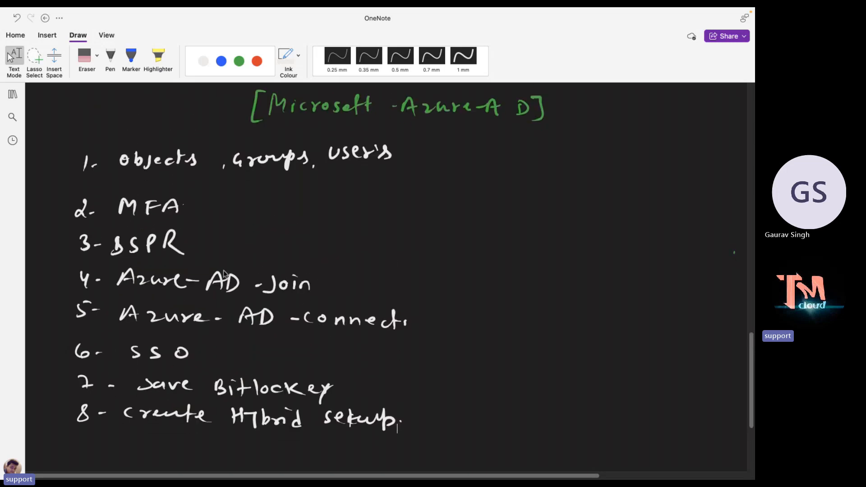
{"action": "scroll", "coordinate": [224, 273], "scroll_direction": "down", "scroll_amount": 2}
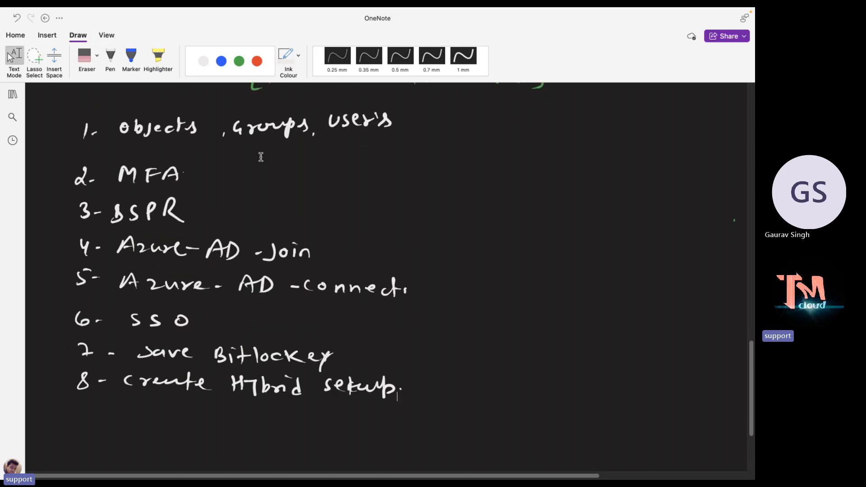
{"action": "scroll", "coordinate": [259, 162], "scroll_direction": "up", "scroll_amount": 1}
{"action": "key", "text": "ctrl+Left"}
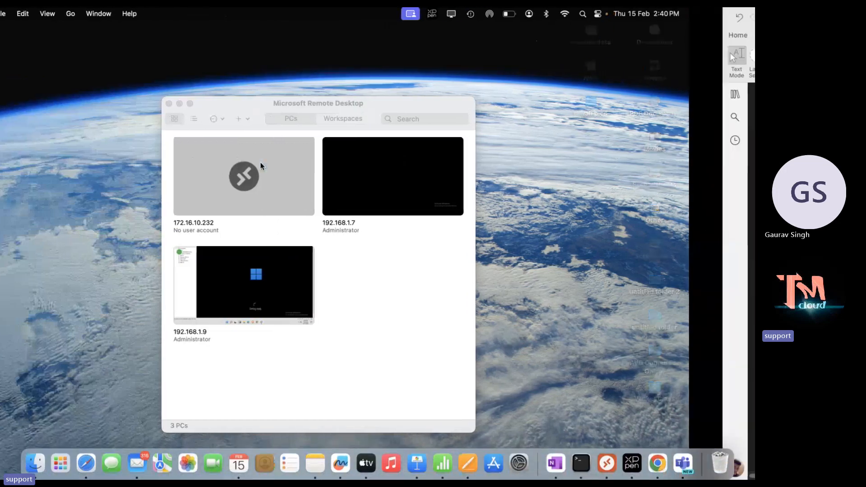
Open the 192.168.1.9 remote session to check the Win-11 VM, then return to the desktop.
{"action": "double_click", "coordinate": [260, 163]}
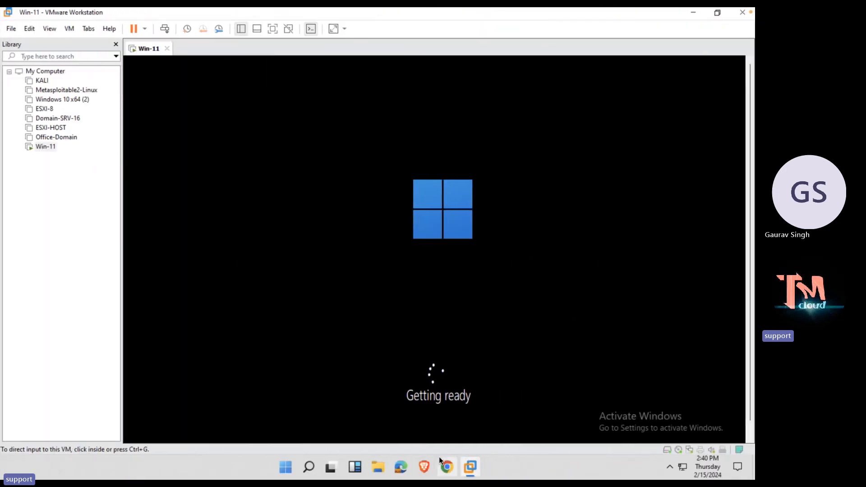
{"action": "key", "text": "ctrl+Left"}
{"action": "key", "text": "ctrl+Left"}
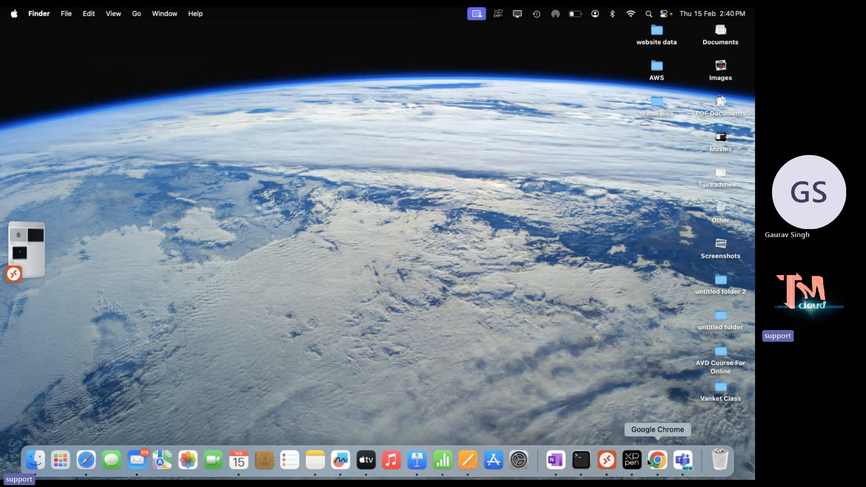
Bring Chrome forward on the Entra licenses tab and close the plans panel to see license counts.
{"action": "left_click", "coordinate": [656, 460]}
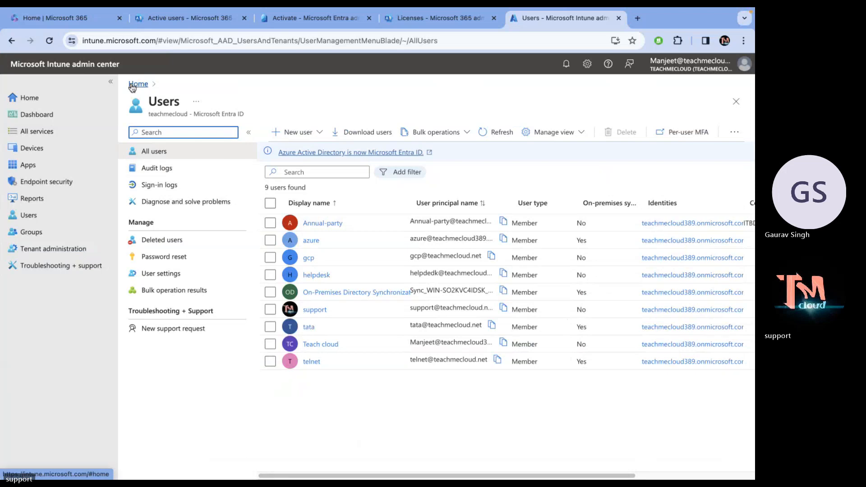
{"action": "left_click", "coordinate": [290, 18]}
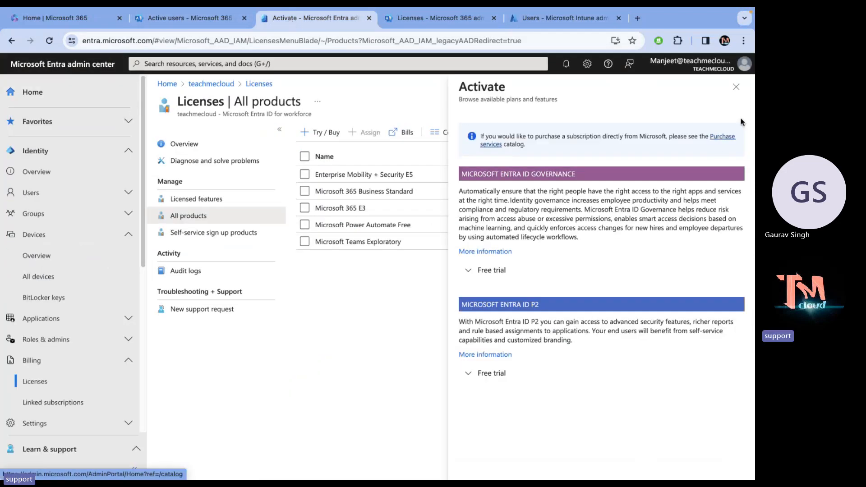
{"action": "left_click", "coordinate": [735, 87]}
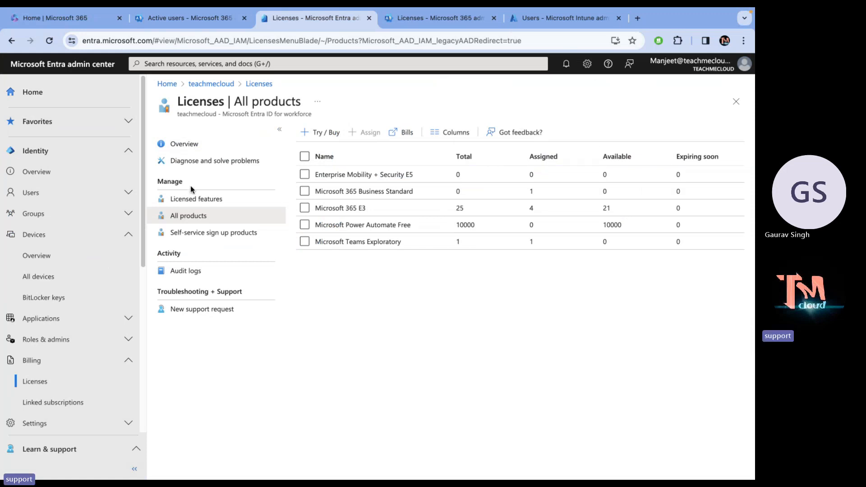
Go from the Entra home dashboard to the tenant overview, then open All users.
{"action": "left_click", "coordinate": [40, 93]}
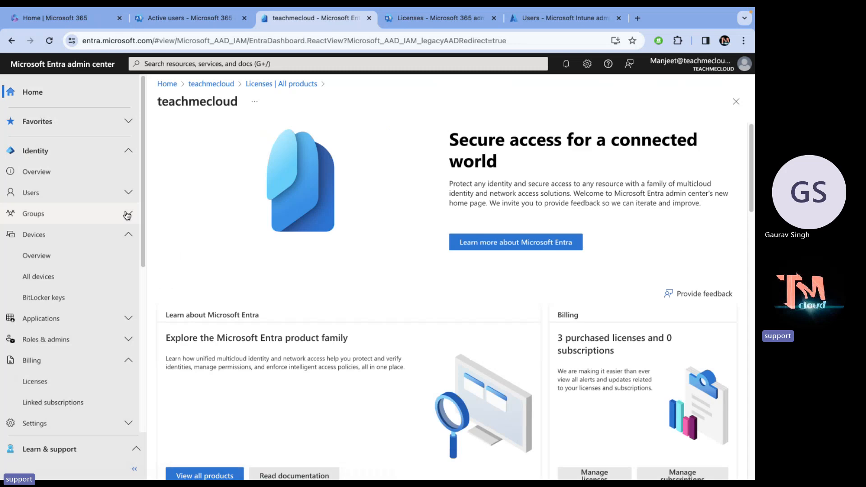
{"action": "left_click", "coordinate": [41, 173]}
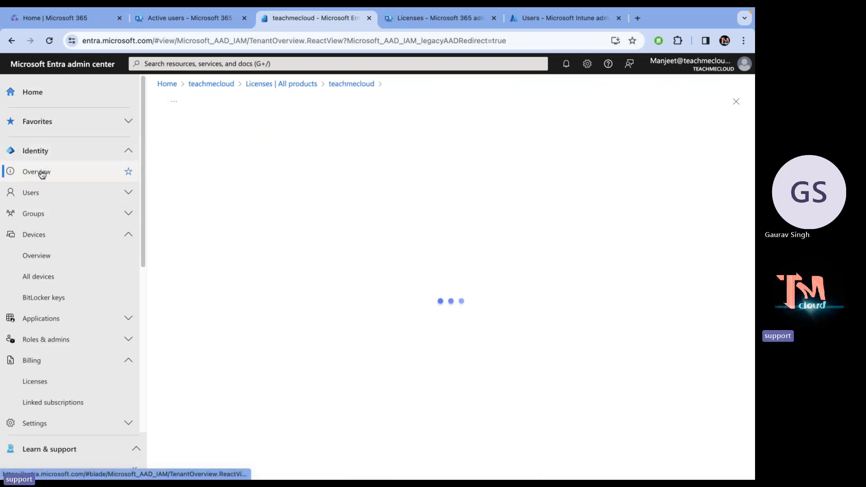
{"action": "left_click", "coordinate": [39, 194]}
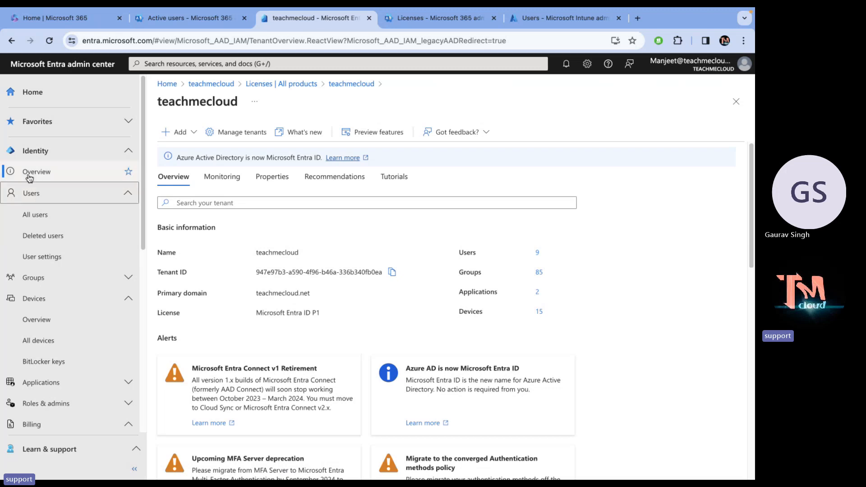
{"action": "left_click", "coordinate": [42, 221]}
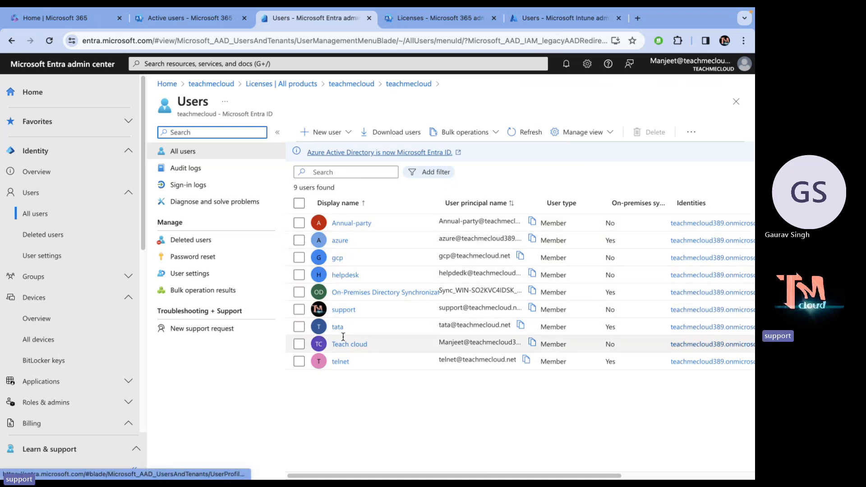
Compare the user lists in the Intune and Microsoft 365 admin centers, then return to Entra Users.
{"action": "left_click", "coordinate": [580, 14]}
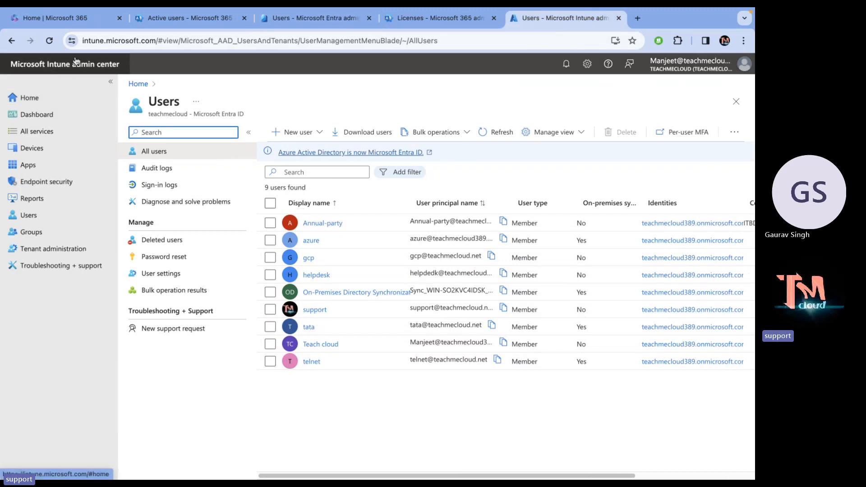
{"action": "left_click", "coordinate": [29, 216]}
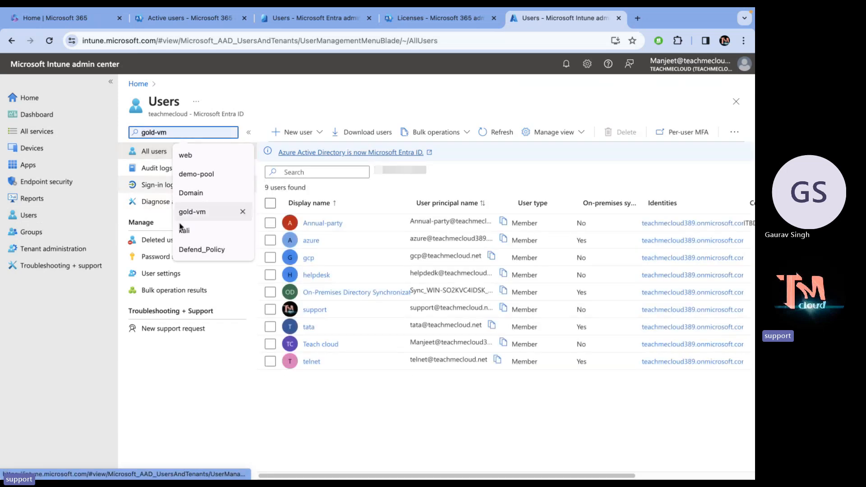
{"action": "left_click", "coordinate": [361, 419]}
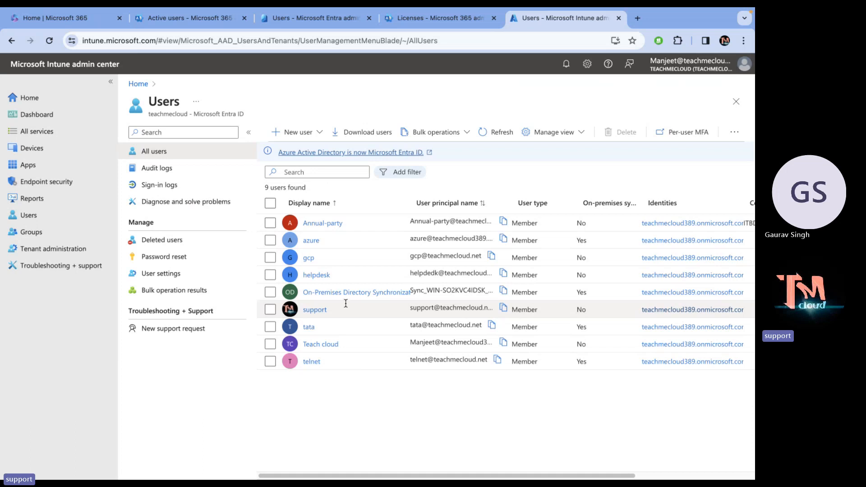
{"action": "left_click", "coordinate": [207, 13]}
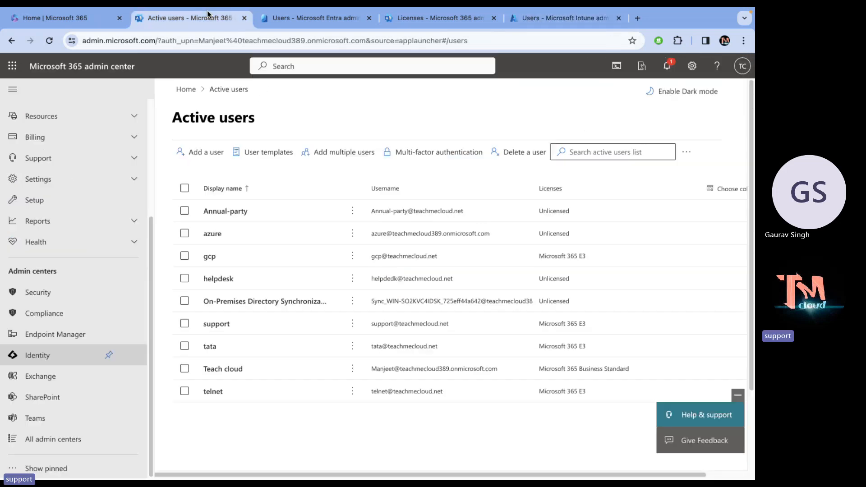
{"action": "left_click", "coordinate": [286, 18]}
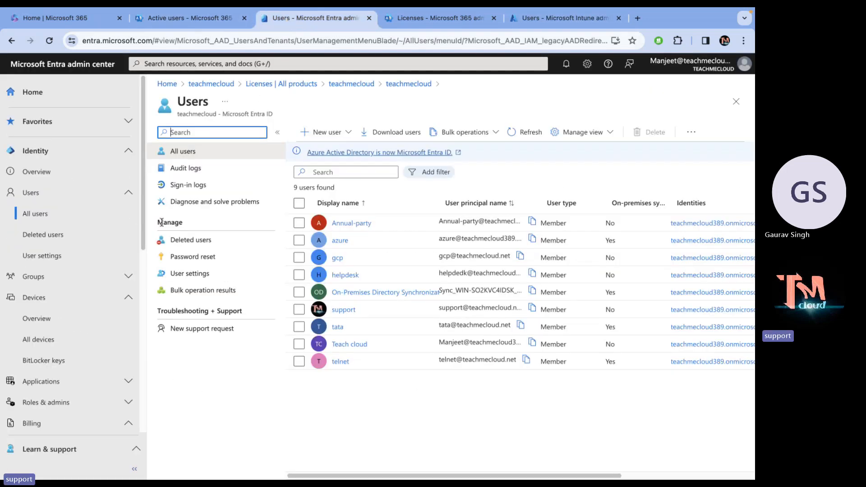
Show the New user choices, glance at the notes desktop, then dismiss the choices.
{"action": "left_click", "coordinate": [335, 132]}
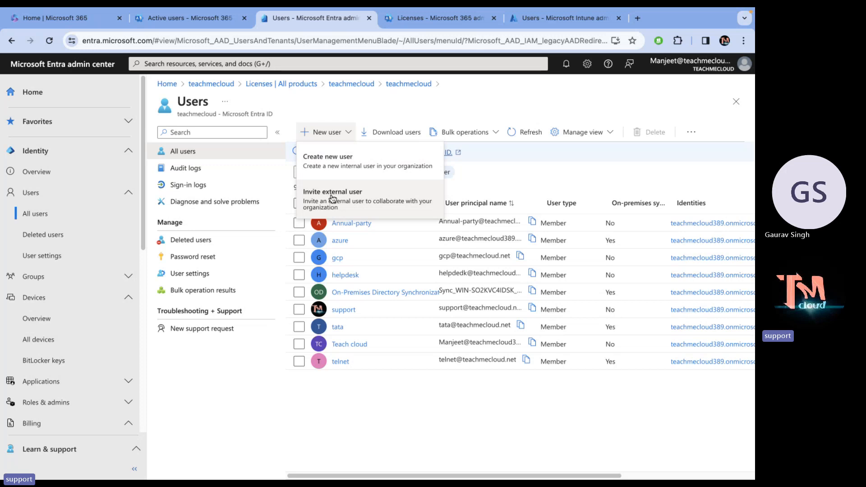
{"action": "key", "text": "ctrl+Right"}
{"action": "key", "text": "ctrl+Right"}
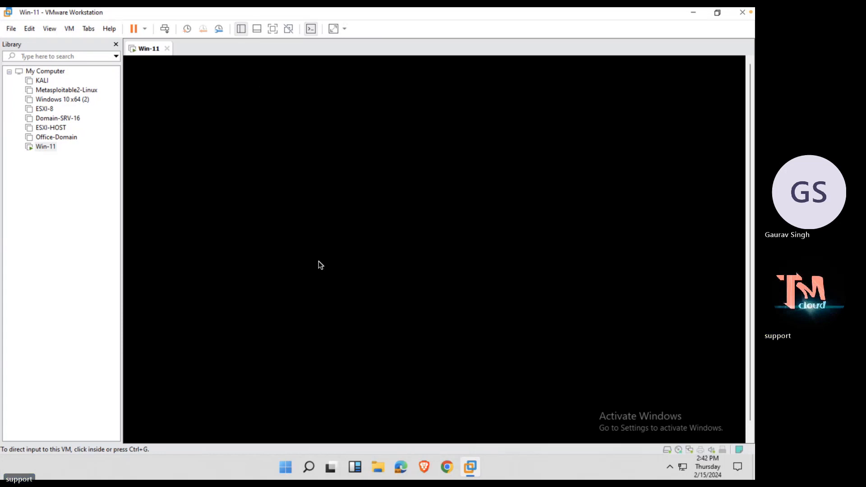
{"action": "key", "text": "ctrl+Left"}
{"action": "key", "text": "ctrl+Left"}
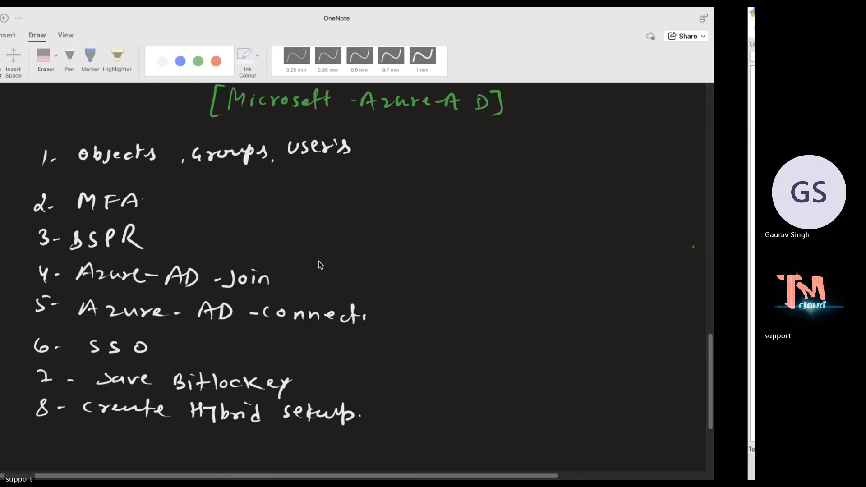
{"action": "left_click", "coordinate": [385, 426]}
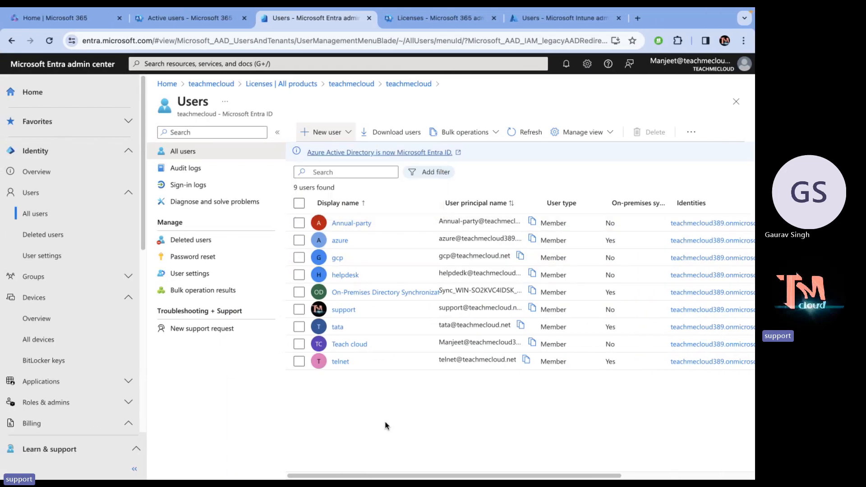
{"action": "left_click", "coordinate": [321, 134]}
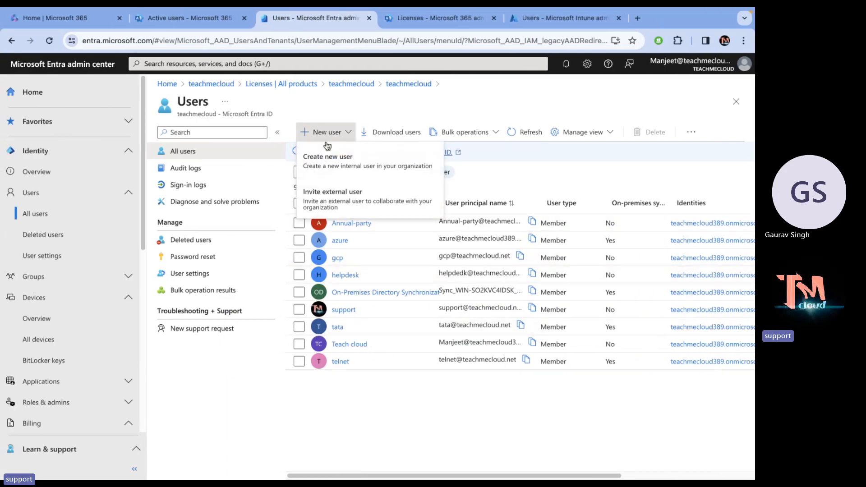
{"action": "left_click", "coordinate": [327, 160]}
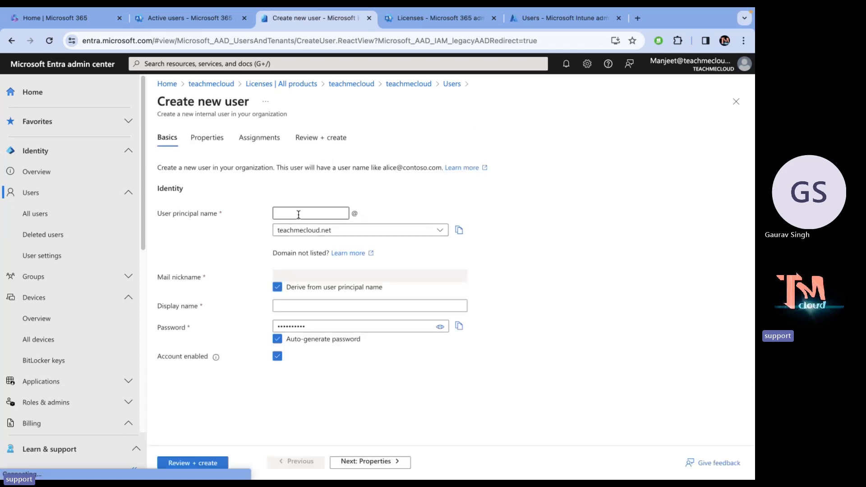
{"action": "left_click", "coordinate": [298, 213]}
{"action": "type", "text": "demo"}
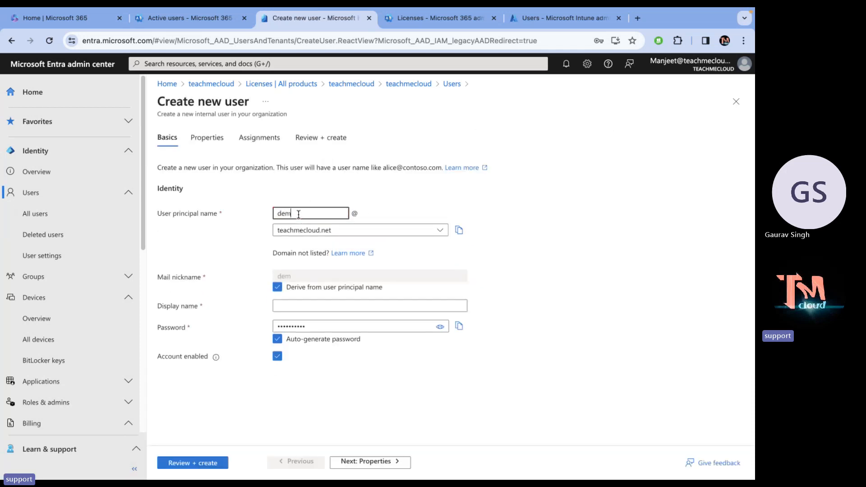
{"action": "left_click", "coordinate": [470, 206]}
{"action": "left_click", "coordinate": [344, 230]}
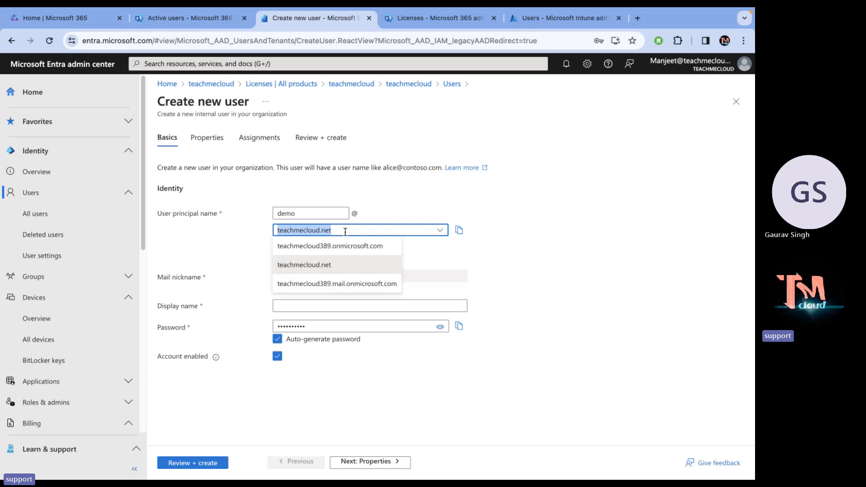
{"action": "left_click", "coordinate": [334, 249]}
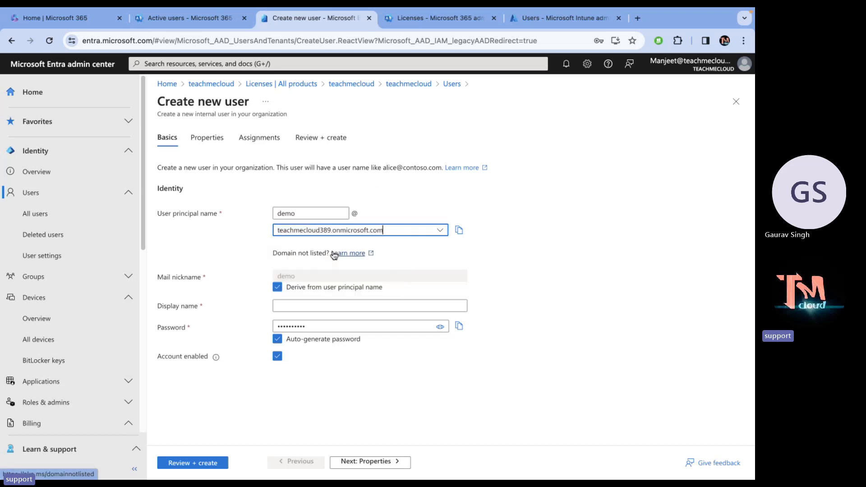
{"action": "left_click", "coordinate": [418, 230]}
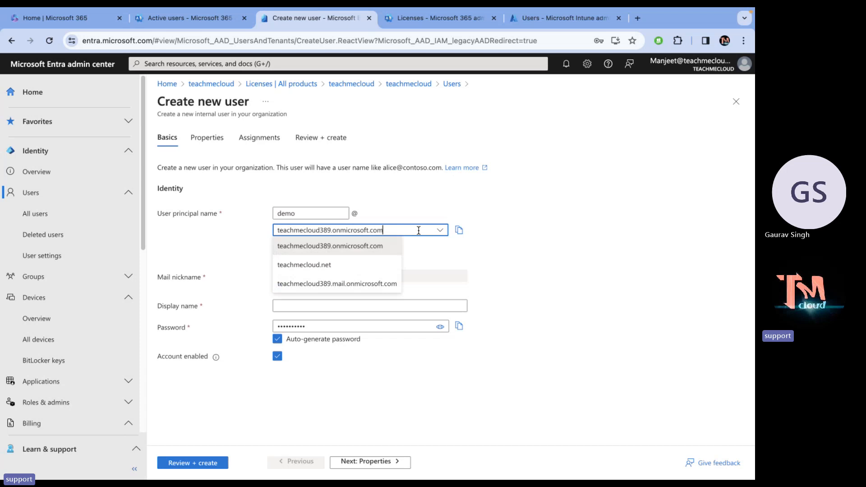
{"action": "left_click", "coordinate": [330, 267]}
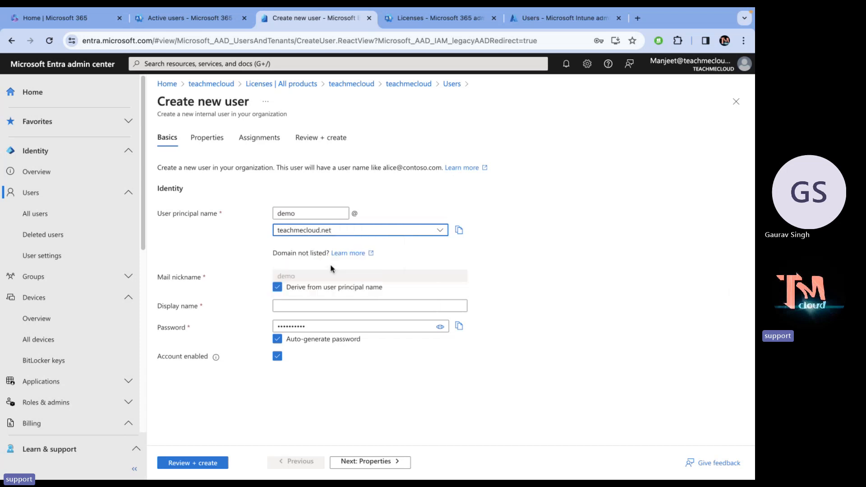
Switch to the OneNote page, scroll down to the list, and select the white pen.
{"action": "key", "text": "ctrl+Left"}
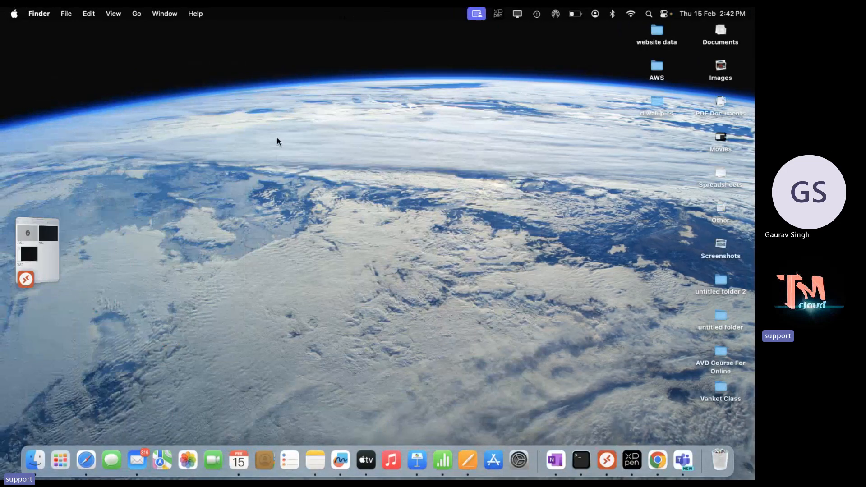
{"action": "key", "text": "ctrl+Right"}
{"action": "key", "text": "ctrl+Right"}
{"action": "key", "text": "ctrl+Right"}
{"action": "key", "text": "ctrl+Left"}
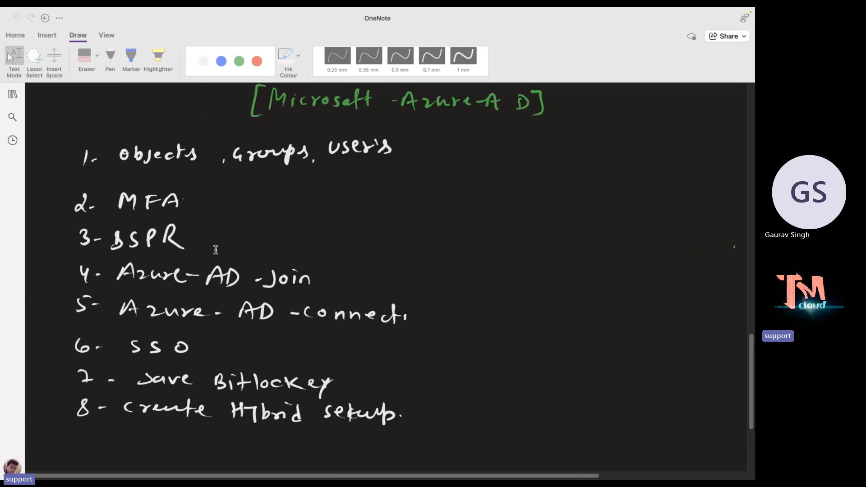
{"action": "scroll", "coordinate": [216, 250], "scroll_direction": "down", "scroll_amount": 2}
{"action": "scroll", "coordinate": [215, 250], "scroll_direction": "down", "scroll_amount": 3}
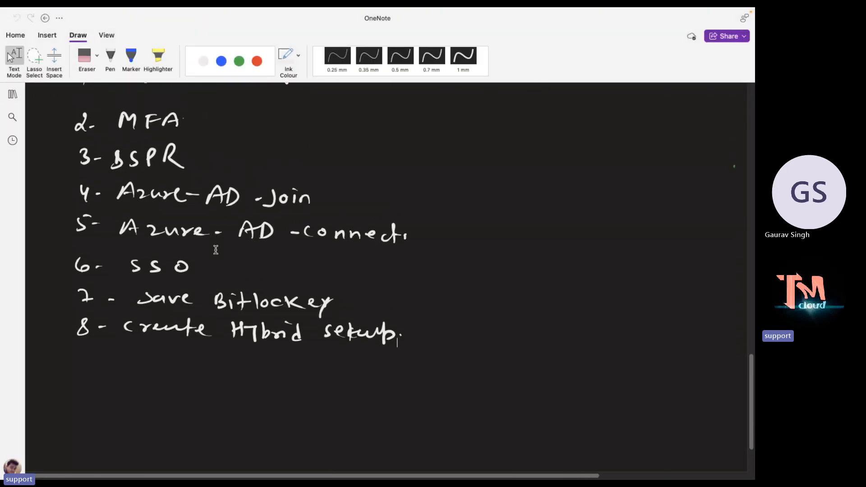
{"action": "left_click", "coordinate": [110, 58]}
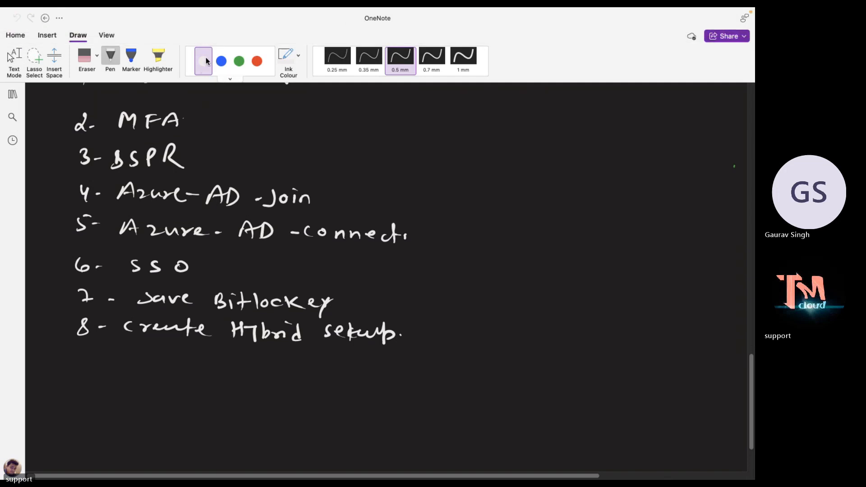
Handwrite '9- Add custom Domain.' below item 8, then leave inking mode.
{"action": "left_click_drag", "start_coordinate": [79, 359], "coordinate": [77, 373]}
{"action": "mouse_move", "coordinate": [84, 368]}
{"action": "left_mouse_down"}
{"action": "mouse_move", "coordinate": [109, 356]}
{"action": "mouse_move", "coordinate": [116, 370]}
{"action": "left_mouse_up"}
{"action": "left_click_drag", "start_coordinate": [107, 366], "coordinate": [159, 373]}
{"action": "left_click_drag", "start_coordinate": [170, 367], "coordinate": [201, 379]}
{"action": "left_click_drag", "start_coordinate": [195, 371], "coordinate": [207, 370]}
{"action": "left_click_drag", "start_coordinate": [213, 373], "coordinate": [258, 383]}
{"action": "left_click_drag", "start_coordinate": [279, 376], "coordinate": [332, 387]}
{"action": "left_click", "coordinate": [325, 378]}
{"action": "left_click", "coordinate": [336, 383]}
{"action": "key", "text": "Escape"}
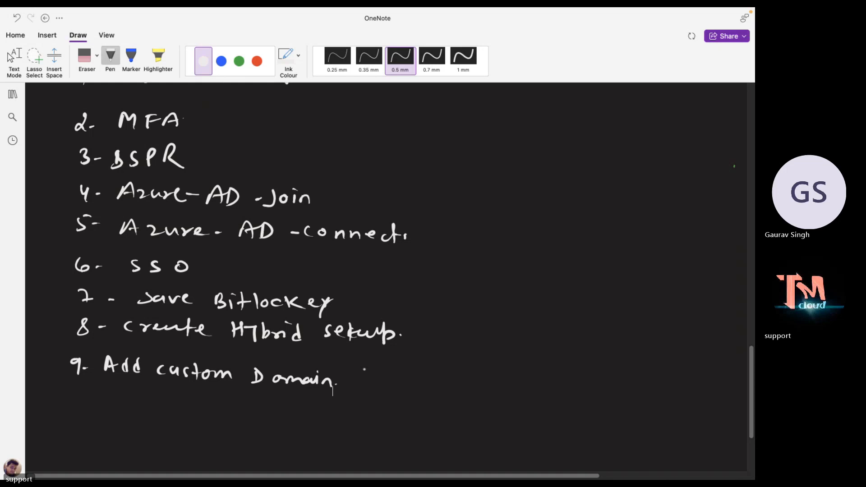
Enter demo as the new user's display name.
{"action": "key", "text": "ctrl+Right"}
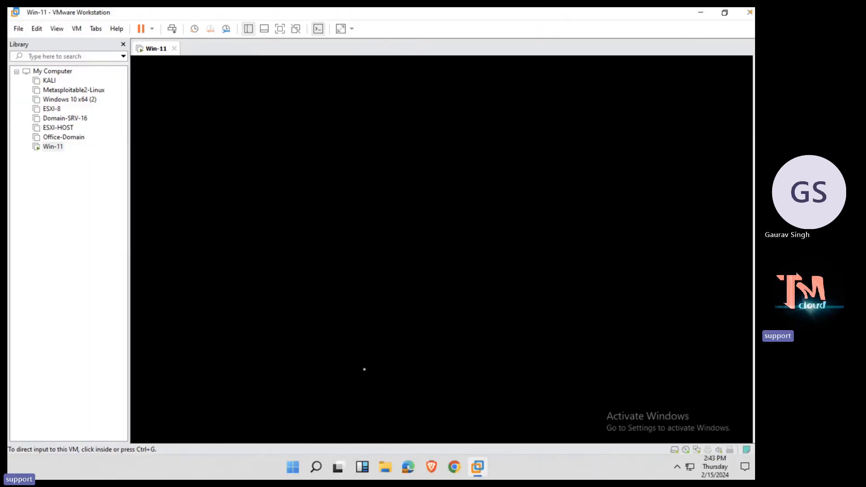
{"action": "key", "text": "ctrl+Left"}
{"action": "key", "text": "ctrl+Left"}
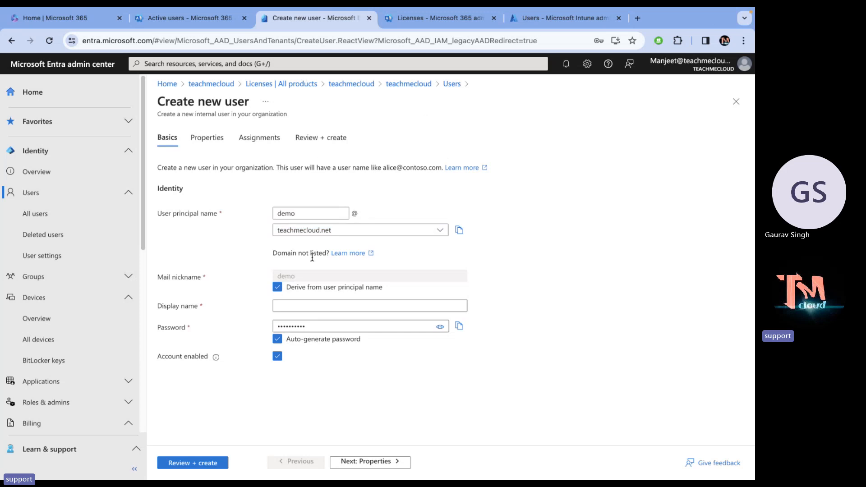
{"action": "left_click", "coordinate": [282, 307]}
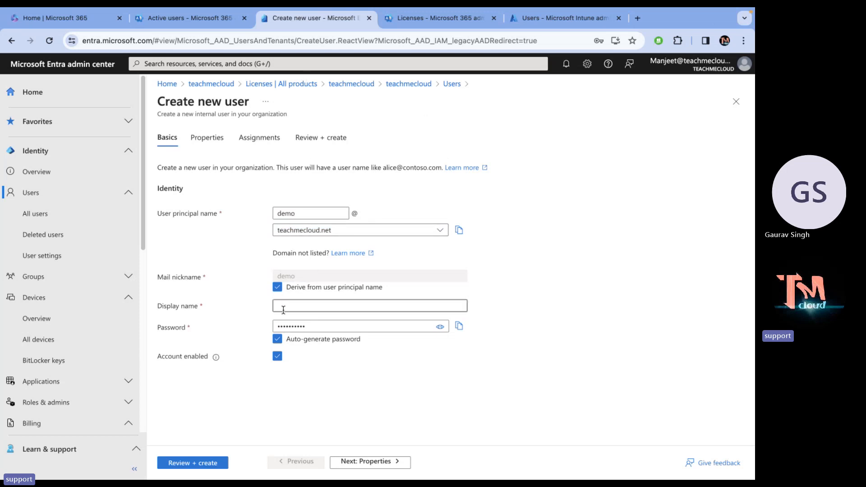
{"action": "type", "text": "mo"}
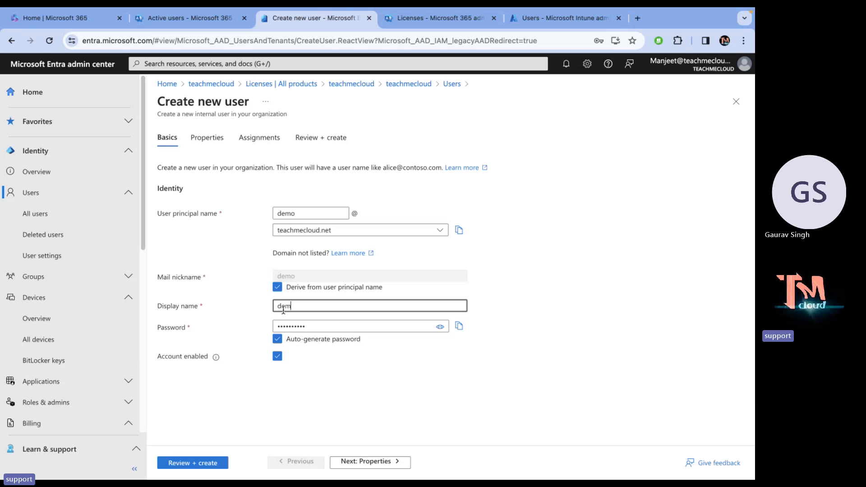
Turn off the auto-generated password, enter a custom password, and check it.
{"action": "left_click", "coordinate": [275, 342]}
{"action": "left_click", "coordinate": [314, 325]}
{"action": "type", "text": "****"}
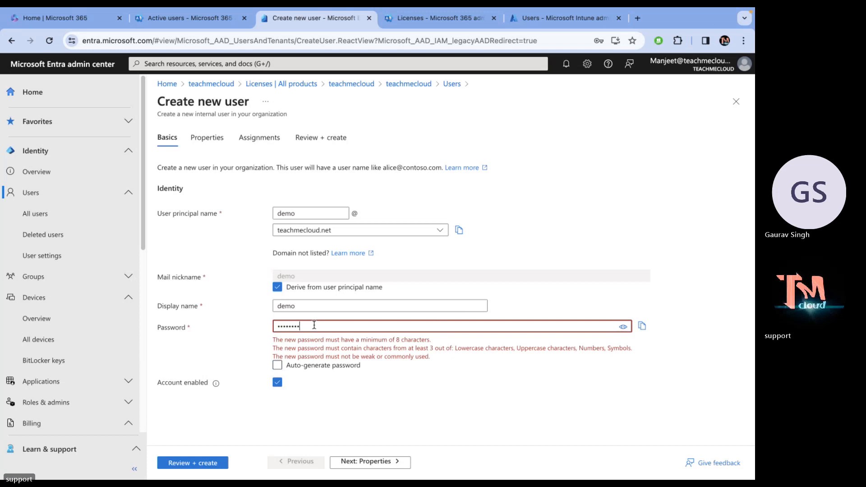
{"action": "type", "text": "**"}
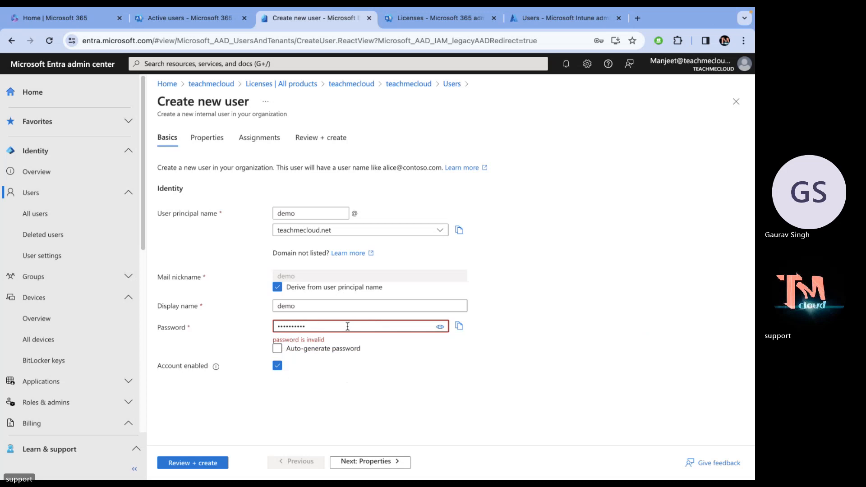
{"action": "left_click_drag", "start_coordinate": [347, 326], "coordinate": [214, 317]}
{"action": "type", "text": "*"}
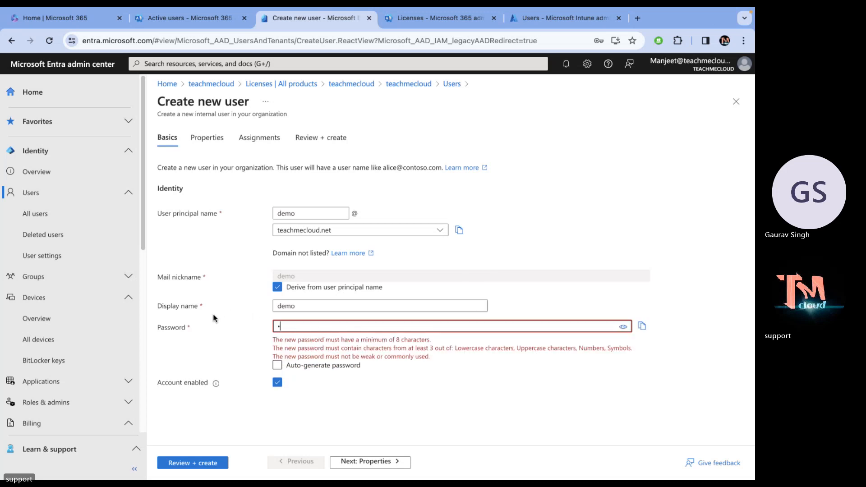
{"action": "type", "text": "********"}
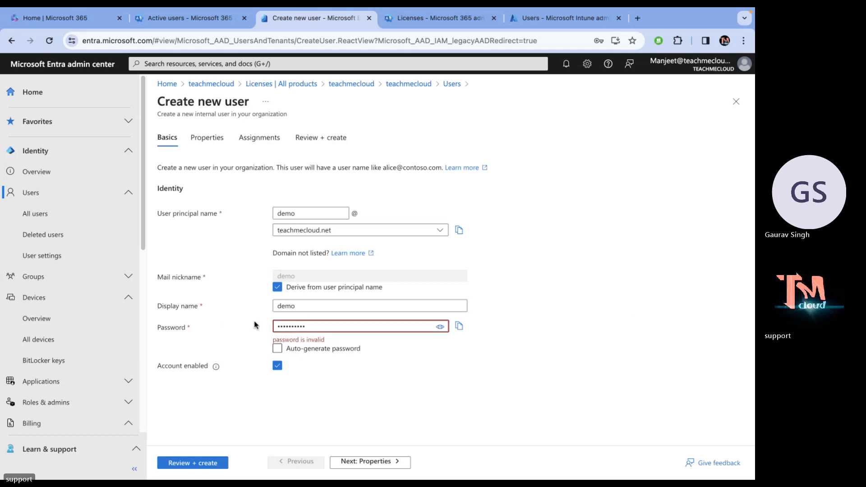
{"action": "left_click", "coordinate": [377, 461]}
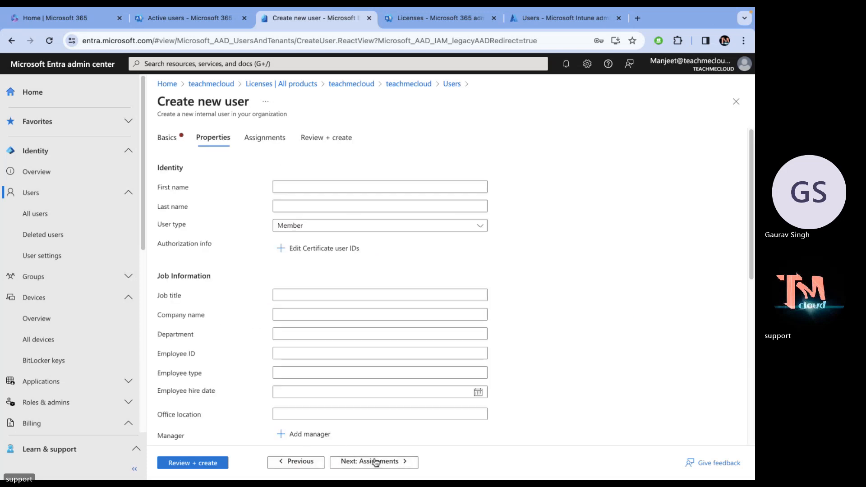
{"action": "left_click", "coordinate": [280, 460]}
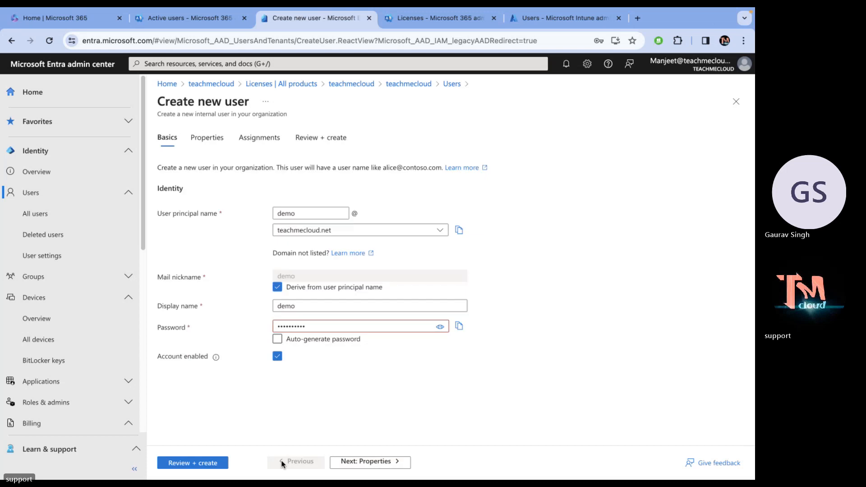
{"action": "left_click", "coordinate": [439, 327]}
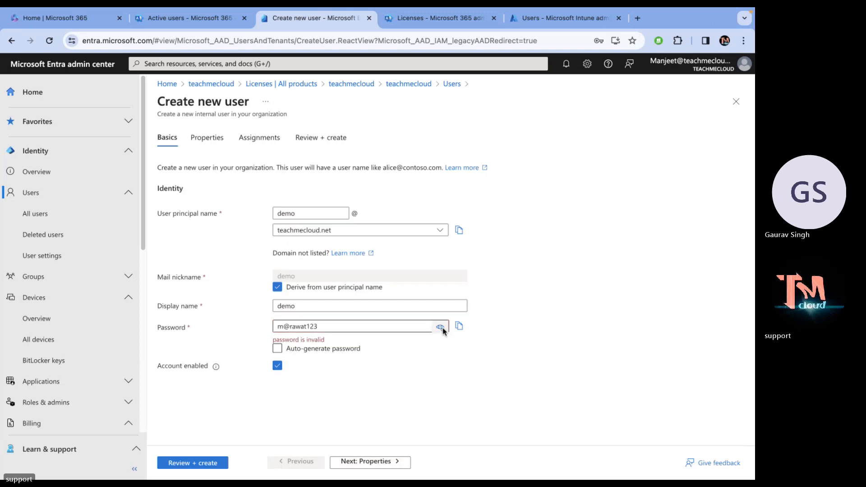
{"action": "left_click", "coordinate": [440, 327]}
Replace the custom password with a new one and confirm it passes validation.
{"action": "left_click", "coordinate": [318, 327]}
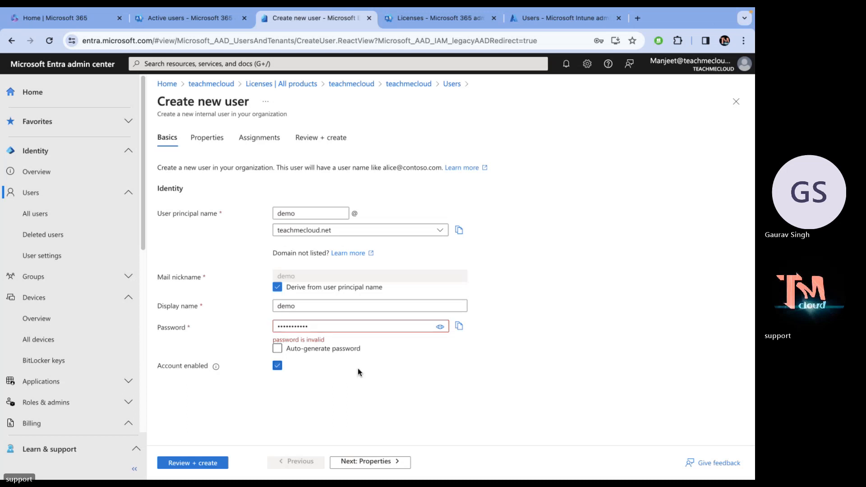
{"action": "left_click", "coordinate": [344, 352]}
{"action": "left_click", "coordinate": [344, 353]}
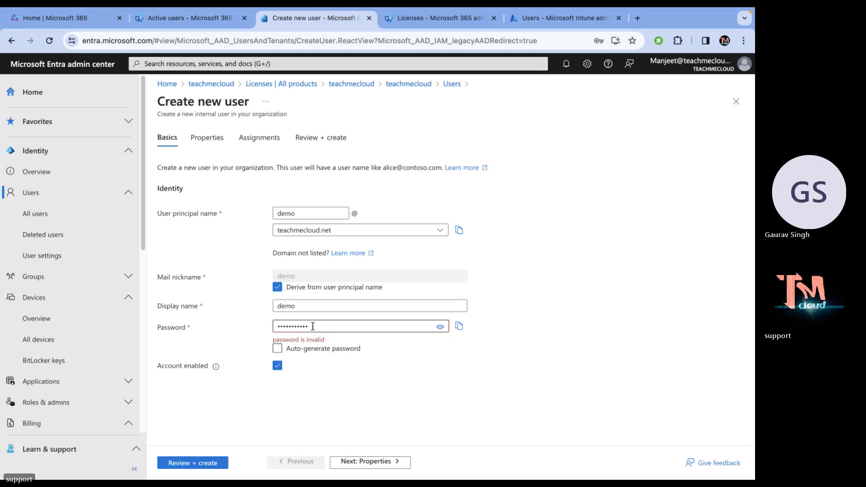
{"action": "left_click_drag", "start_coordinate": [316, 327], "coordinate": [229, 318]}
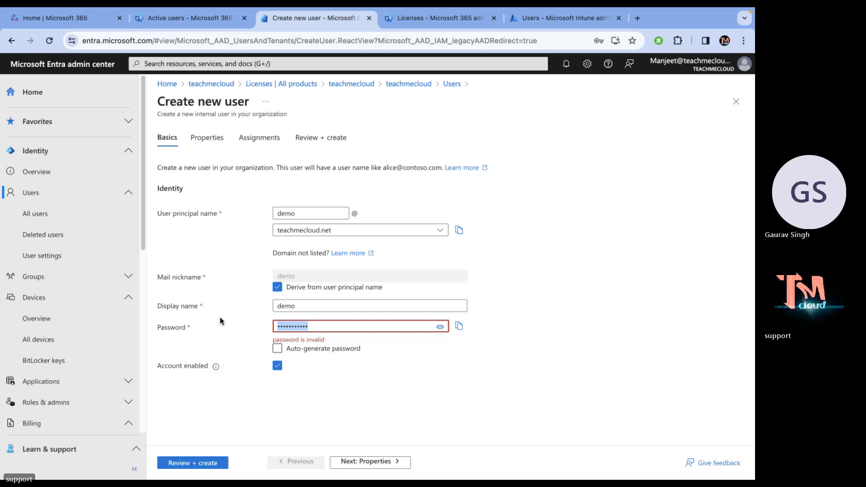
{"action": "type", "text": "Pa"}
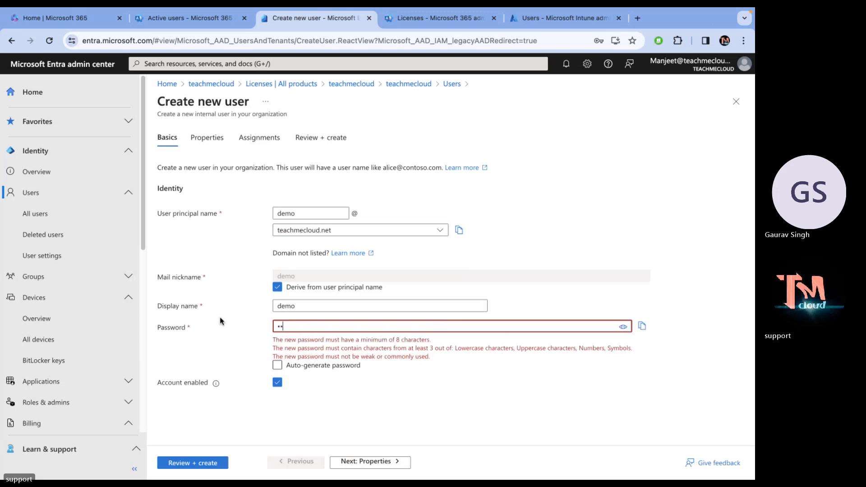
{"action": "type", "text": "ssword123"}
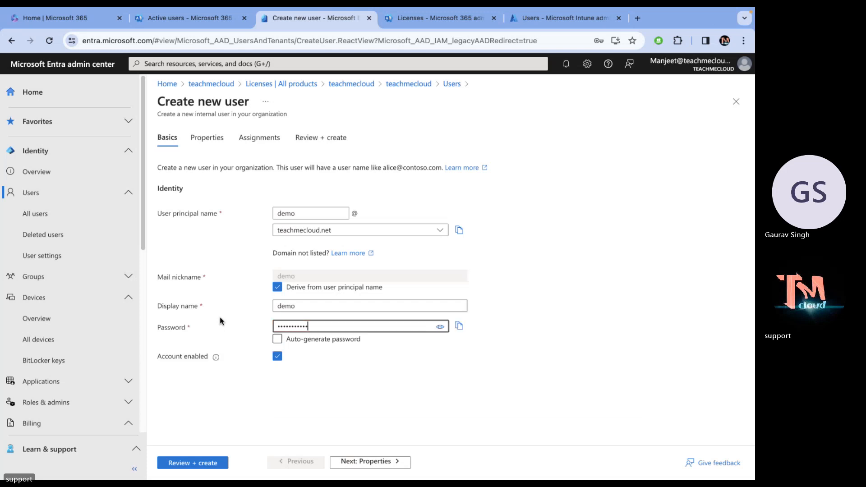
{"action": "key", "text": "BackSpace"}
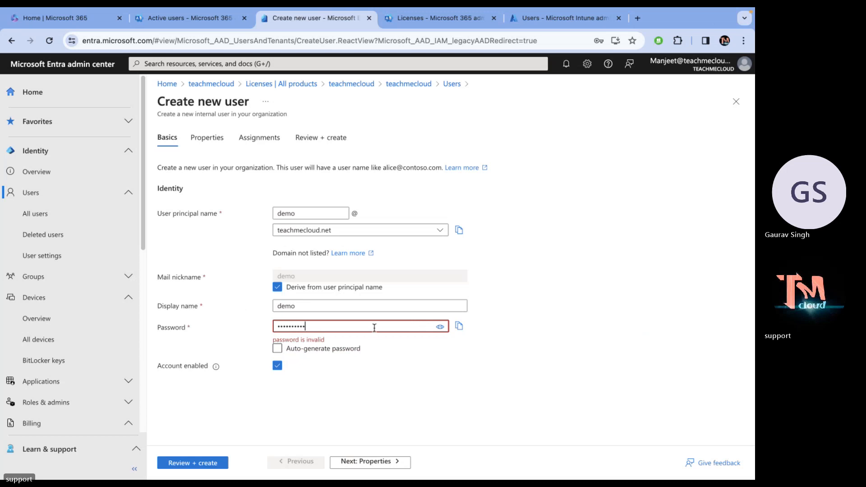
{"action": "type", "text": "3"}
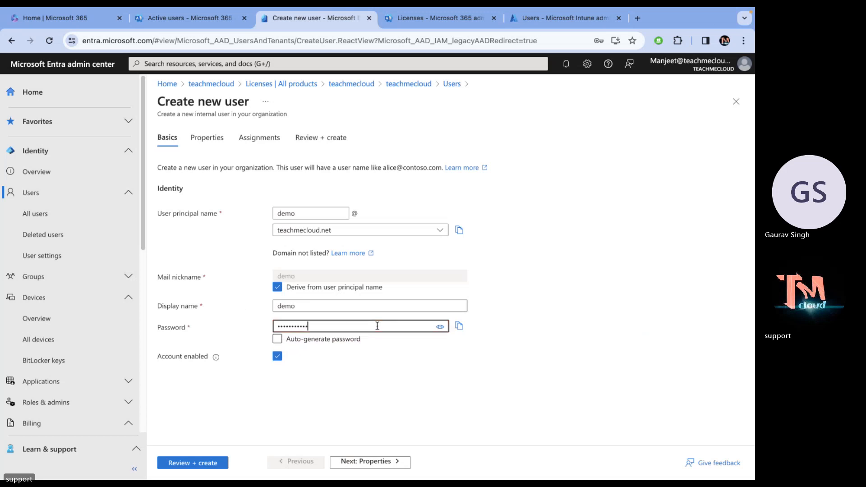
{"action": "left_click", "coordinate": [392, 419]}
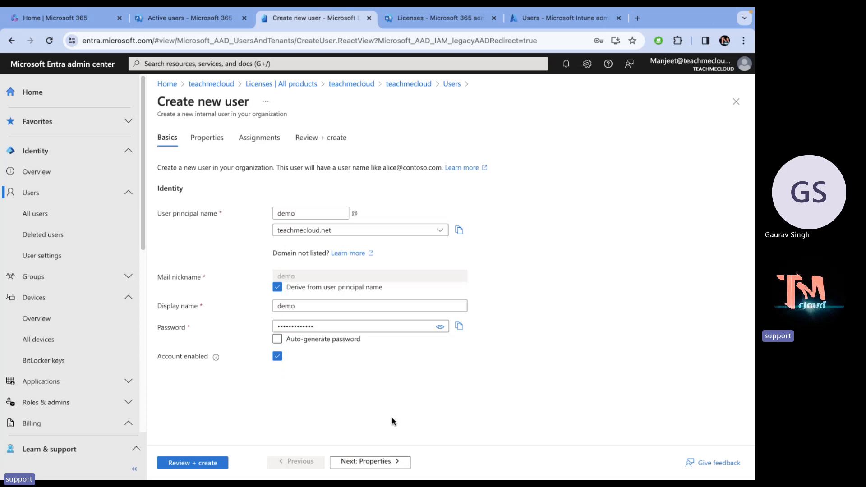
{"action": "left_click", "coordinate": [440, 325]}
{"action": "left_click", "coordinate": [440, 325]}
Step through Properties, Assignments and Review to create the demo user.
{"action": "left_click", "coordinate": [389, 460]}
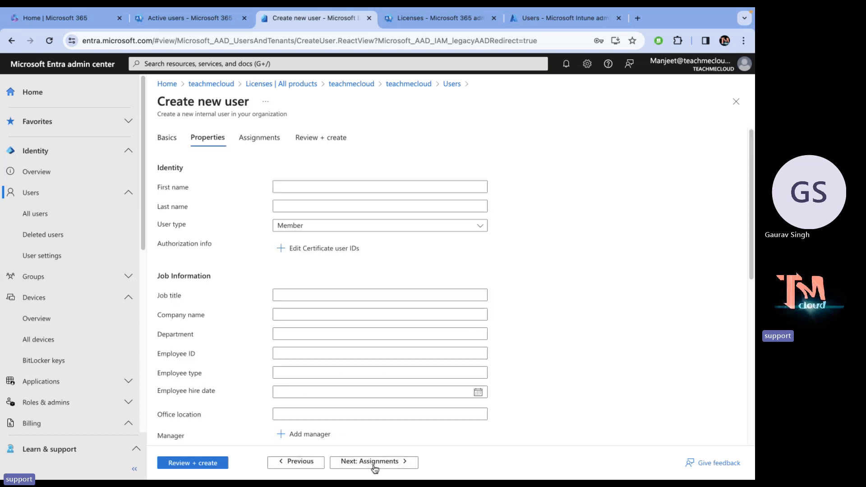
{"action": "left_click", "coordinate": [374, 468]}
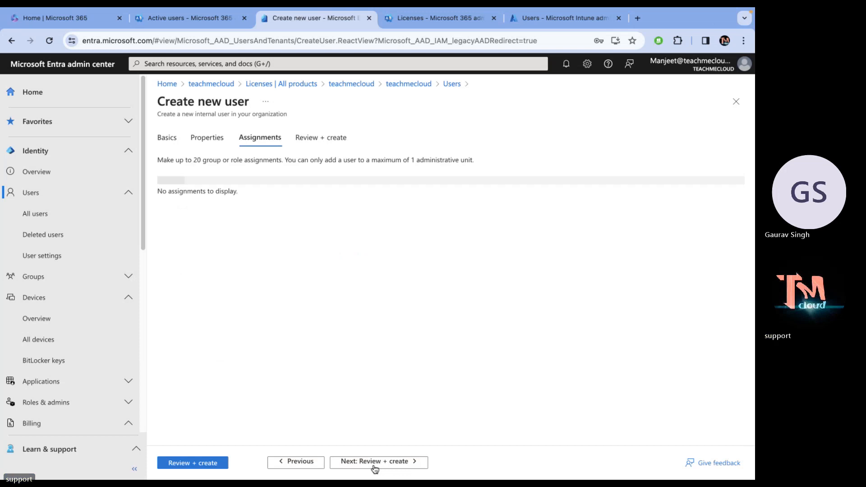
{"action": "left_click", "coordinate": [202, 465]}
{"action": "left_click", "coordinate": [178, 464]}
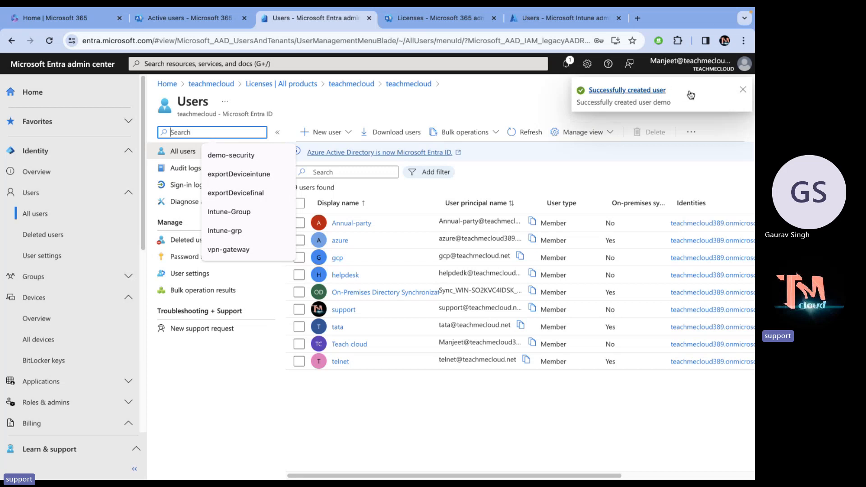
{"action": "left_click", "coordinate": [743, 90]}
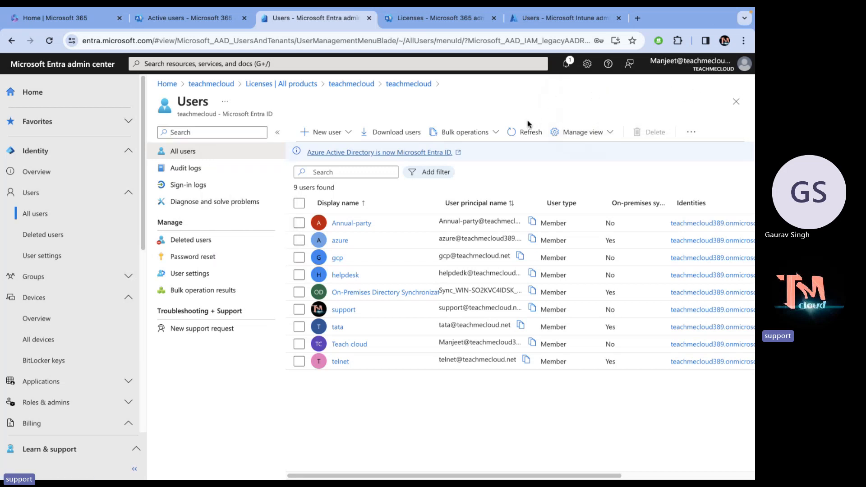
Refresh the Users list until demo appears, then copy its user principal name.
{"action": "left_click", "coordinate": [523, 134]}
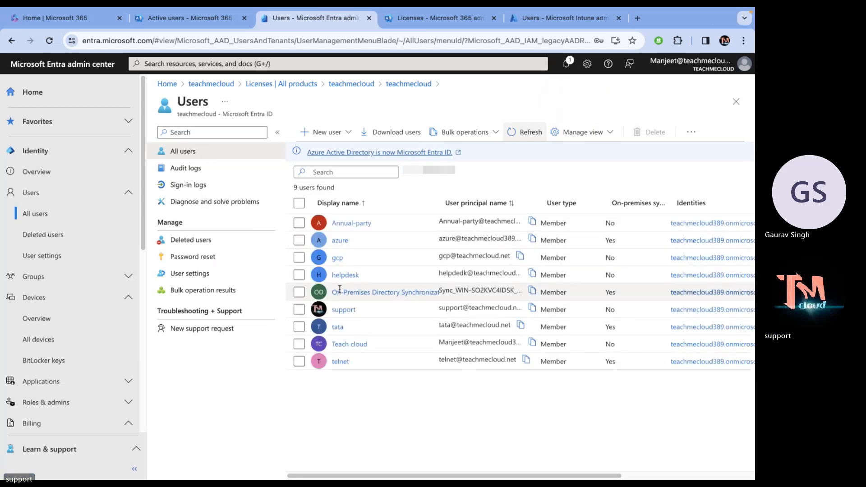
{"action": "left_click", "coordinate": [531, 134]}
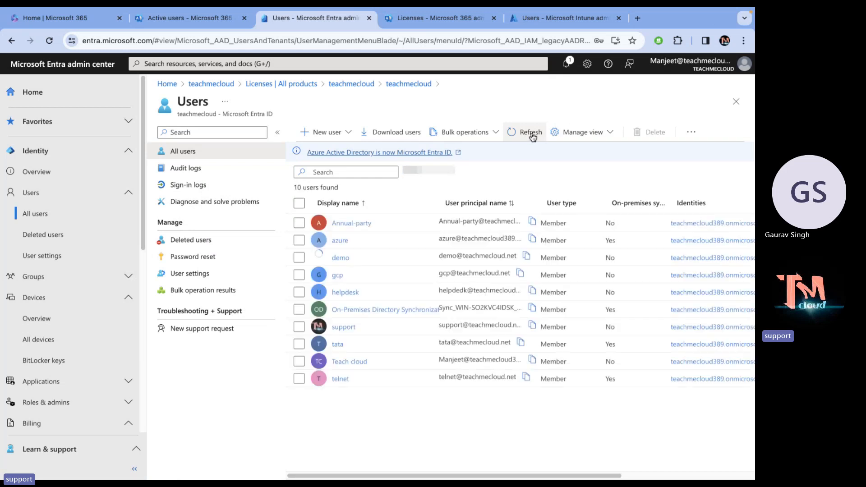
{"action": "left_click", "coordinate": [526, 255]}
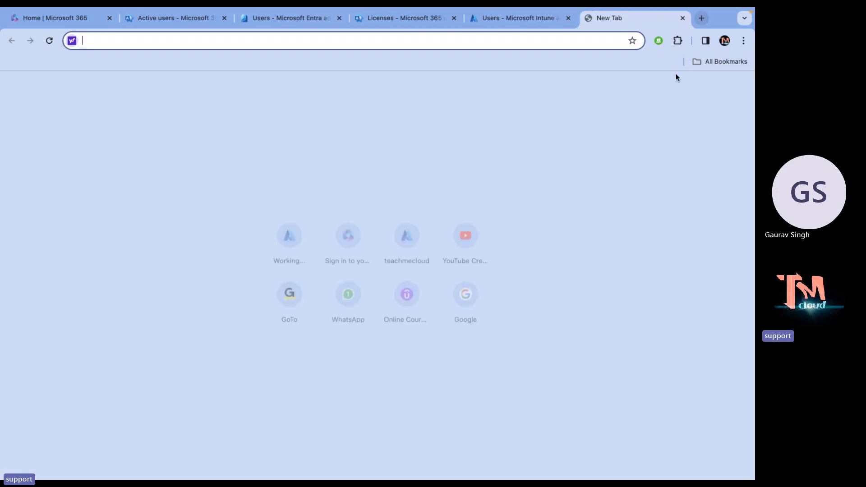
Open a new Incognito window and go to office.com.
{"action": "left_click", "coordinate": [637, 18]}
{"action": "left_click", "coordinate": [743, 42]}
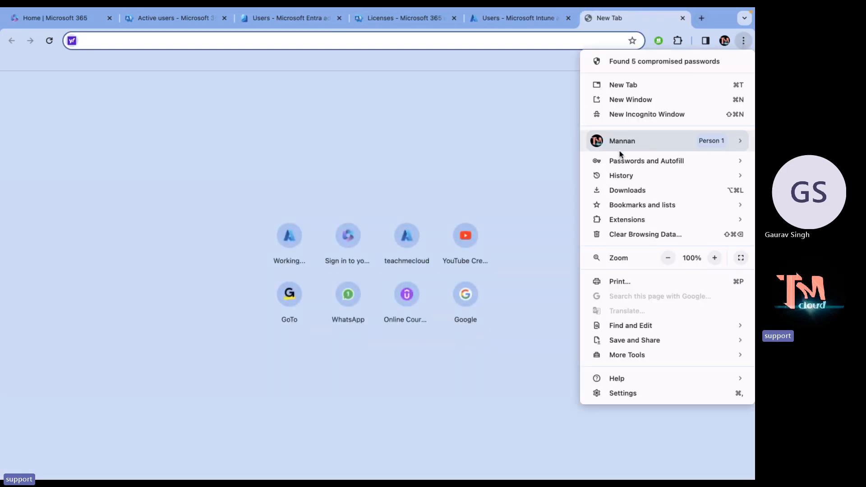
{"action": "left_click", "coordinate": [636, 117]}
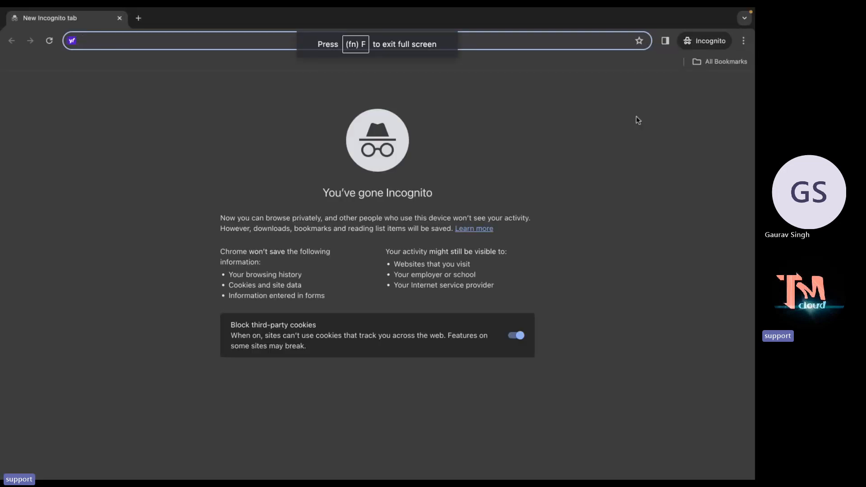
{"action": "type", "text": "of"}
{"action": "key", "text": "Return"}
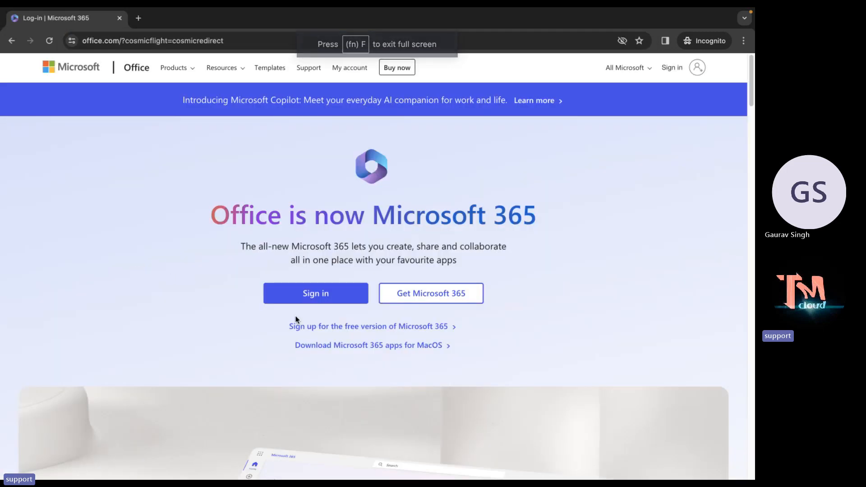
Start signing in, paste the demo user's principal name, and enter the password.
{"action": "left_click", "coordinate": [332, 293]}
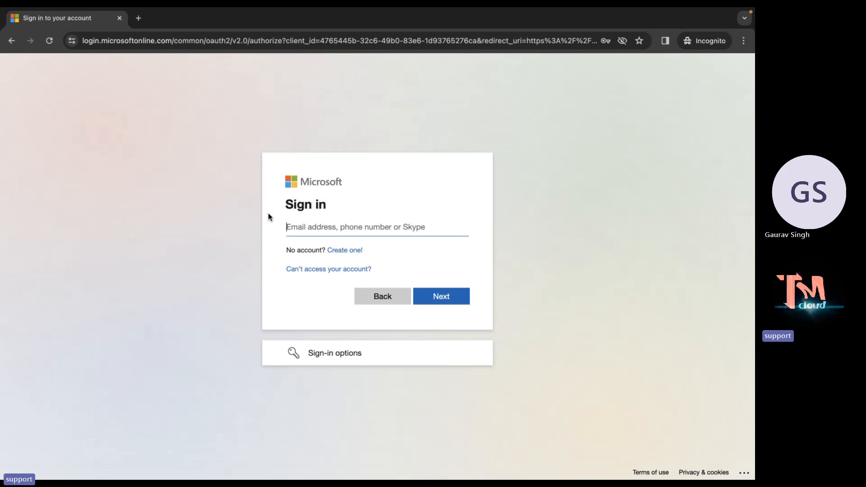
{"action": "key", "text": "ctrl+v"}
{"action": "left_click", "coordinate": [437, 297]}
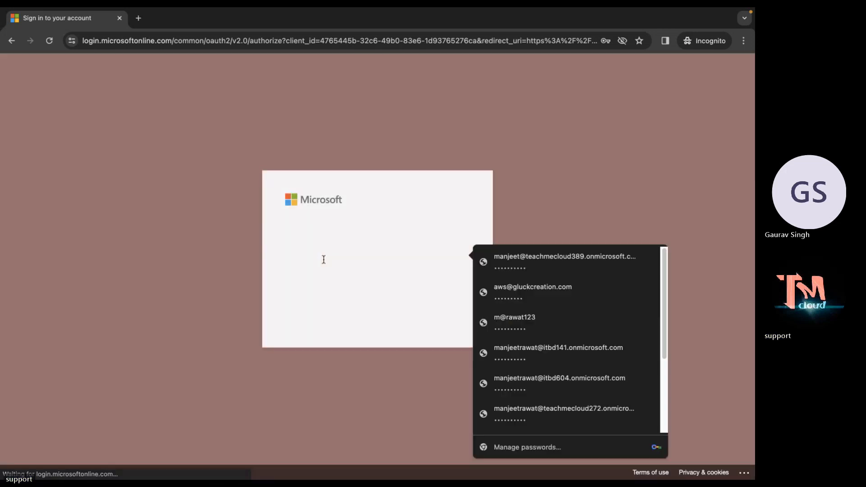
{"action": "type", "text": "•"}
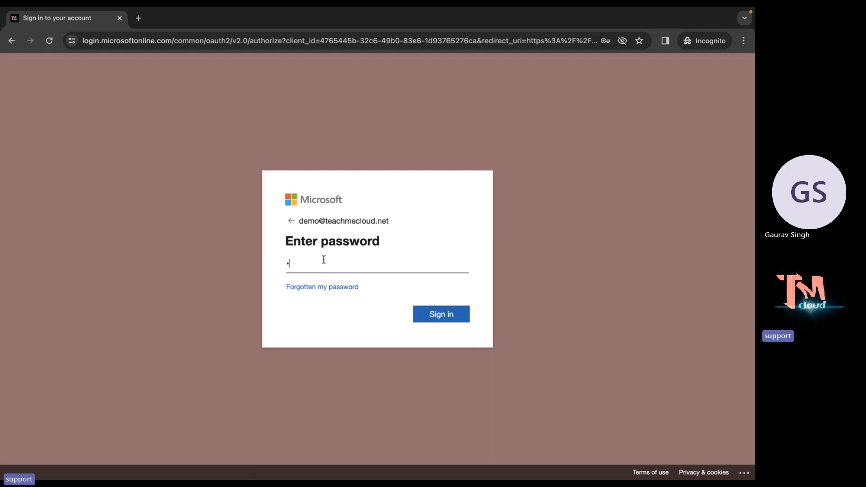
{"action": "type", "text": "••••••••"}
Replace the demo user's temporary password with a new one and decline staying signed in.
{"action": "left_click", "coordinate": [439, 314]}
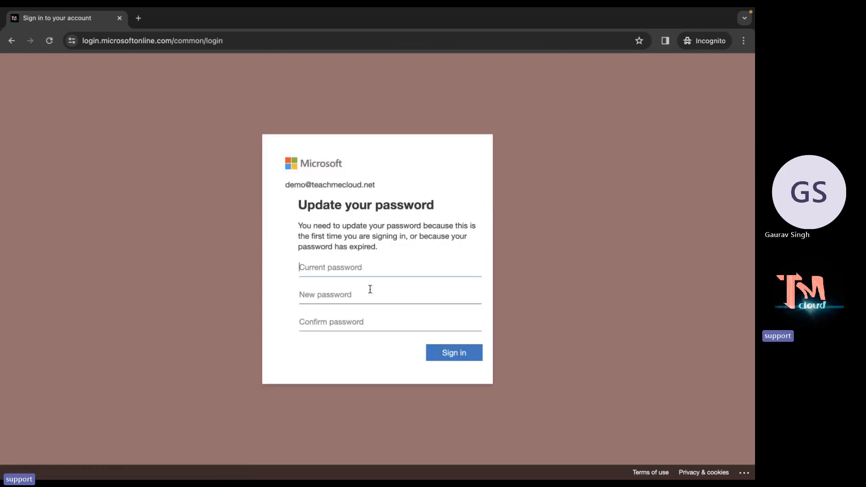
{"action": "type", "text": "•"}
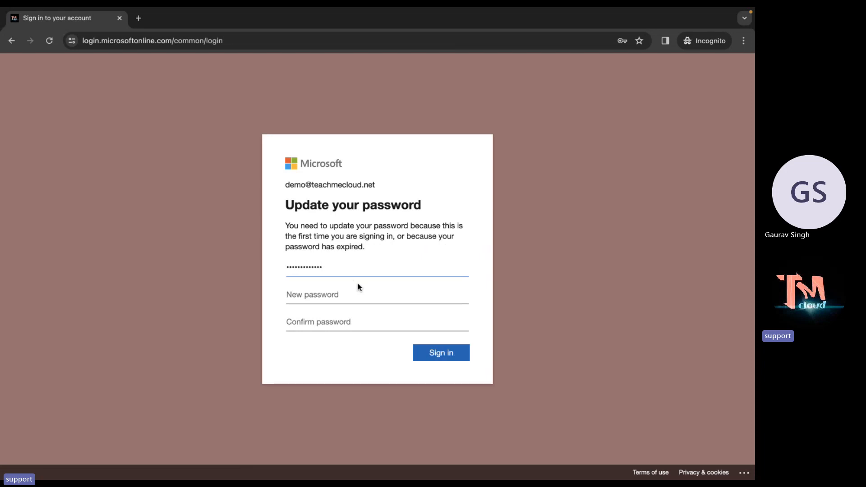
{"action": "left_click", "coordinate": [359, 296]}
{"action": "type", "text": "••••••••••"}
{"action": "key", "text": "Tab"}
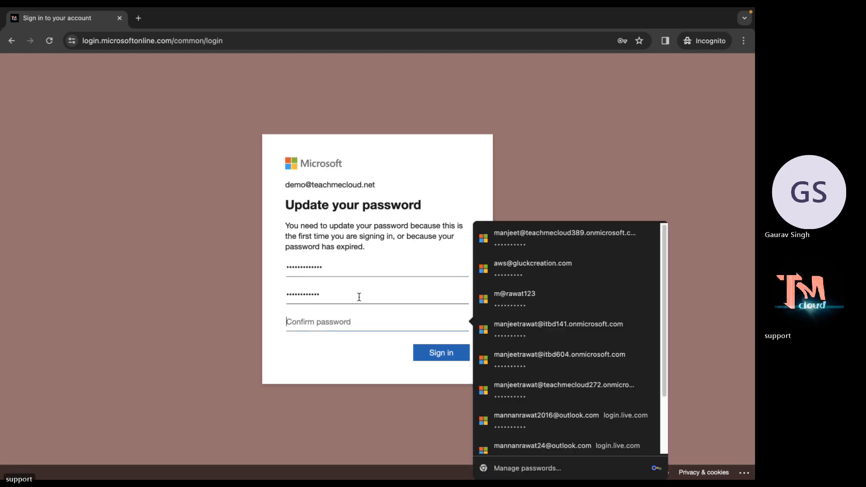
{"action": "type", "text": "•"}
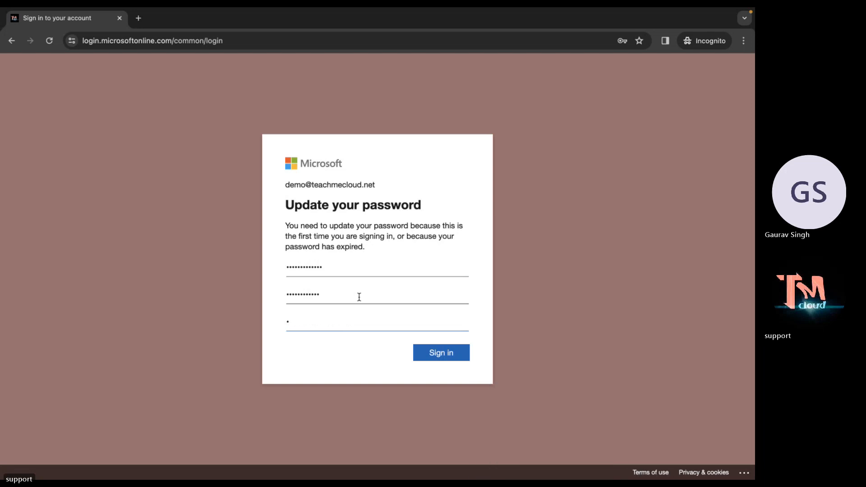
{"action": "type", "text": "••••••"}
{"action": "left_click", "coordinate": [438, 356]}
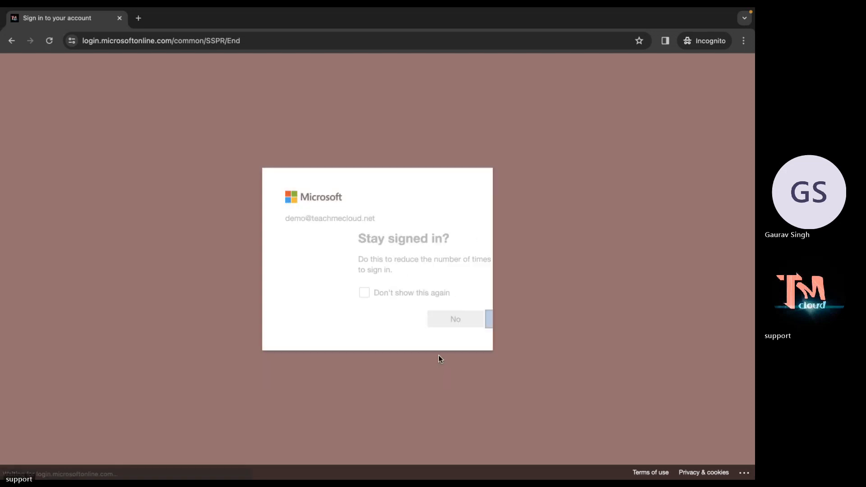
{"action": "left_click", "coordinate": [383, 319]}
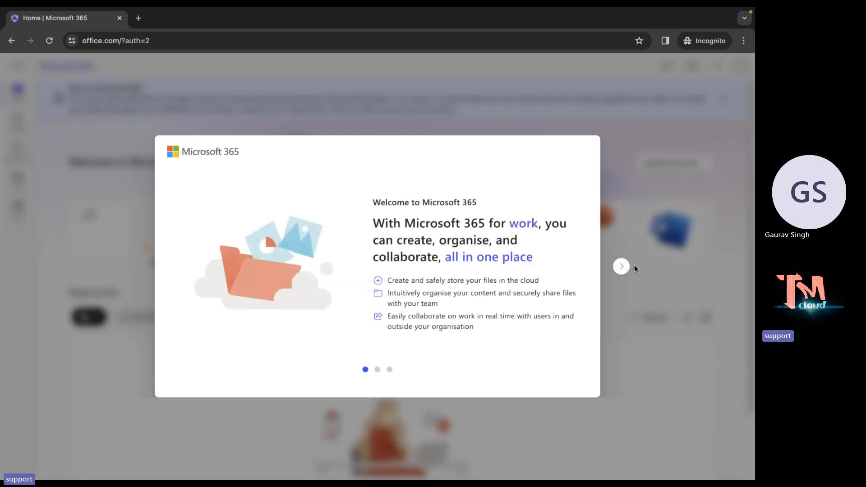
Close the Microsoft 365 welcome tour and notices, then return to the main browser window.
{"action": "left_click", "coordinate": [621, 266]}
{"action": "left_click", "coordinate": [621, 266]}
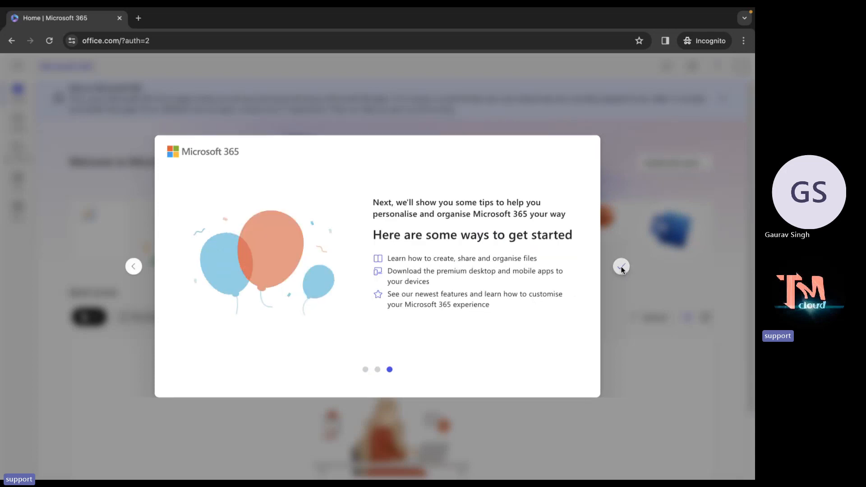
{"action": "left_click", "coordinate": [622, 267]}
{"action": "left_click", "coordinate": [213, 219]}
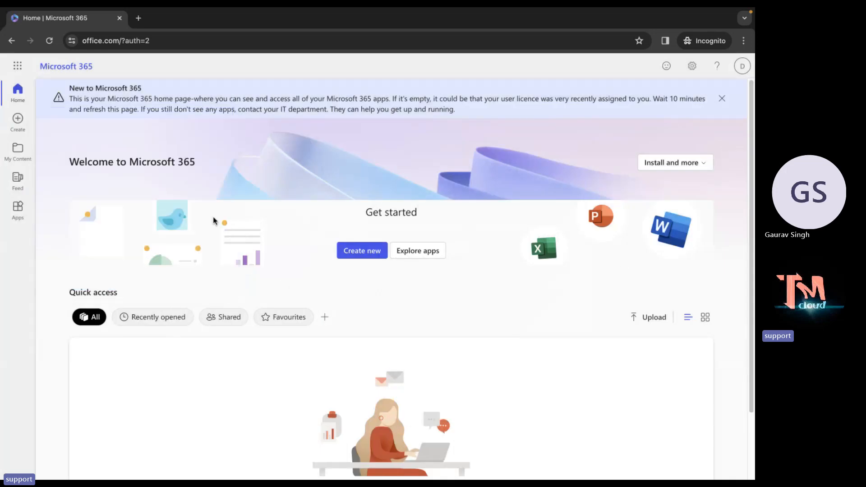
{"action": "left_click", "coordinate": [721, 99]}
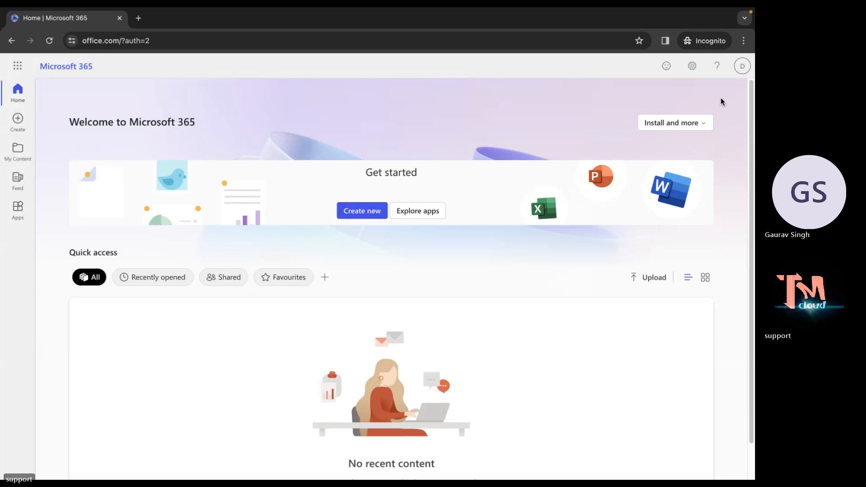
{"action": "key", "text": "ctrl+Left"}
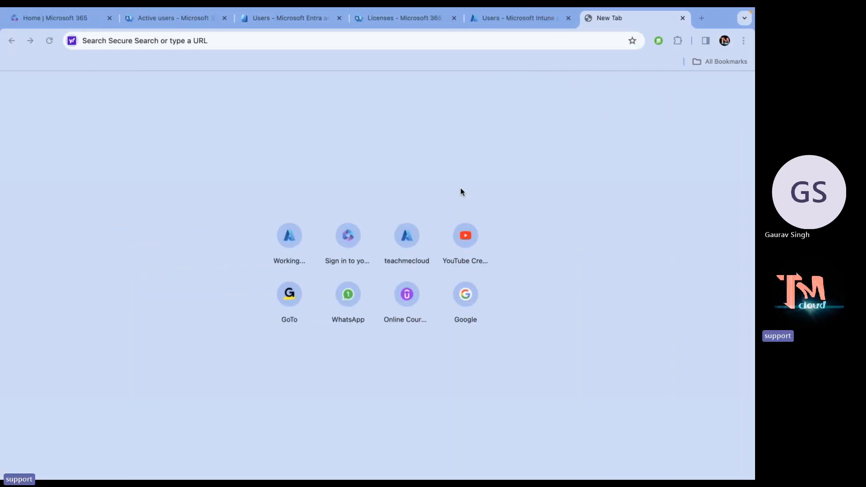
Close the empty tab, deselect the demo user, refresh Users, and switch to VMware Workstation.
{"action": "left_click", "coordinate": [681, 18]}
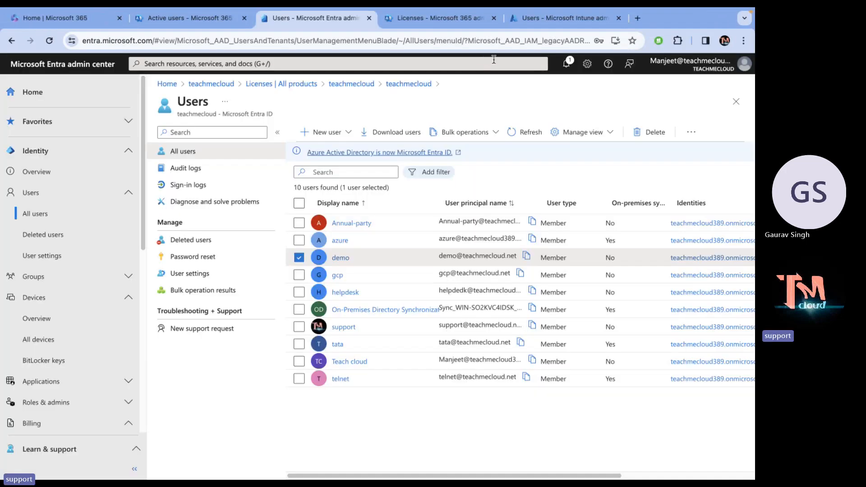
{"action": "left_click", "coordinate": [298, 258]}
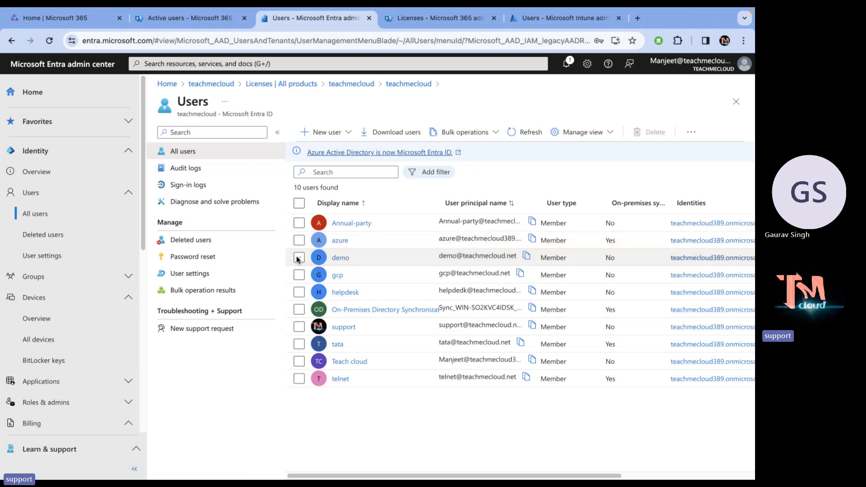
{"action": "left_click", "coordinate": [518, 136]}
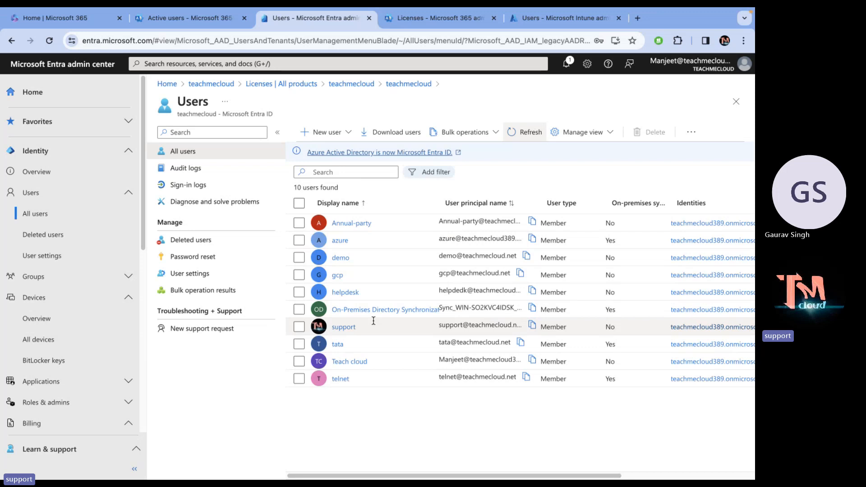
{"action": "key", "text": "ctrl+super+Right"}
{"action": "key", "text": "ctrl+super+Right"}
{"action": "key", "text": "ctrl+super+Right"}
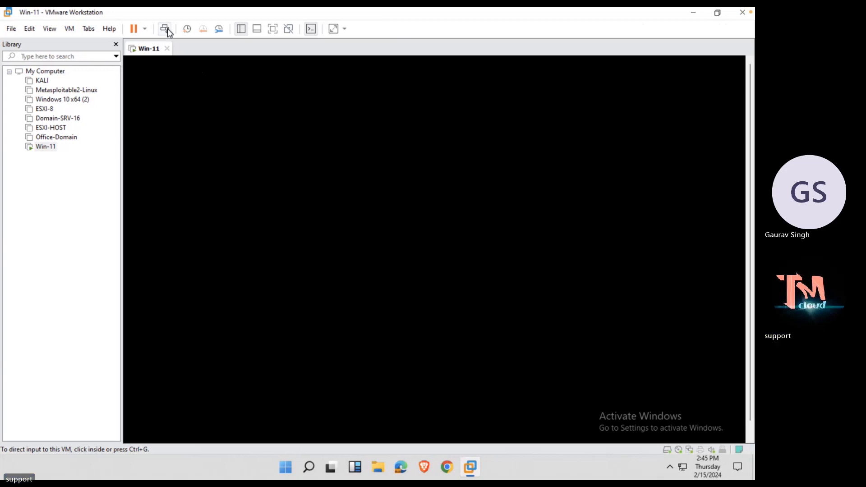
{"action": "left_click", "coordinate": [199, 161]}
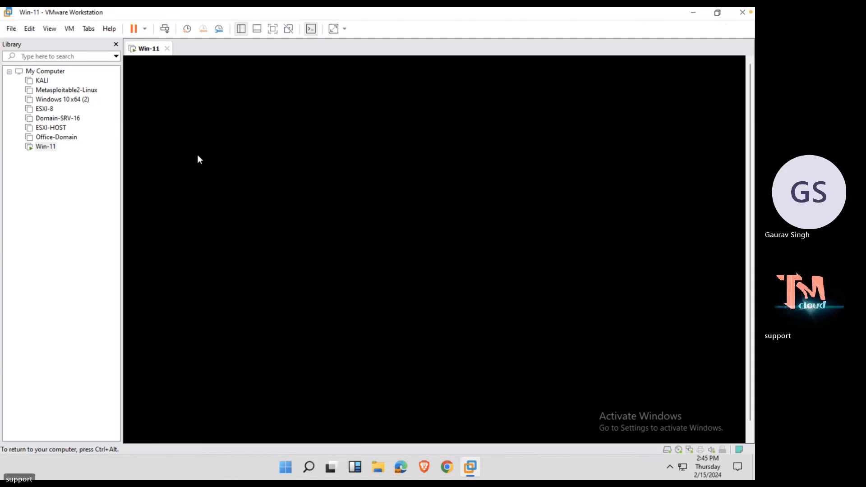
{"action": "key", "text": "ctrl+alt"}
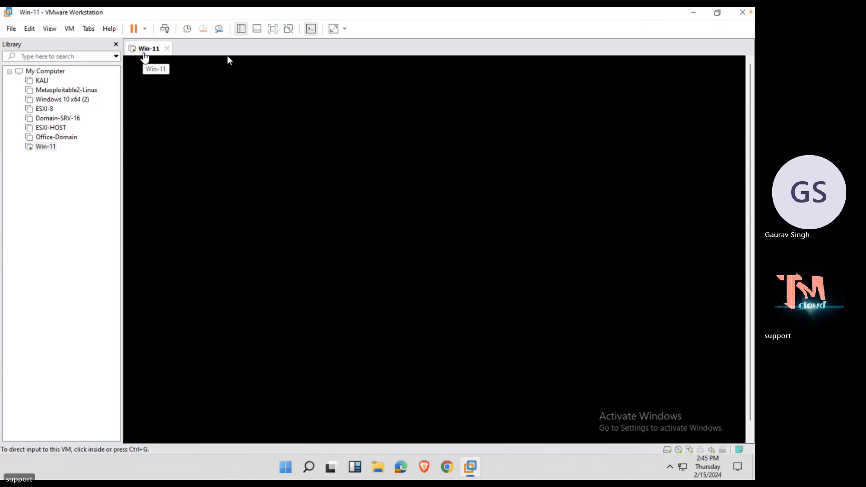
Restart the Win-11 virtual machine's guest OS via Power > Restart Guest.
{"action": "right_click", "coordinate": [144, 53]}
{"action": "mouse_move", "coordinate": [197, 78]}
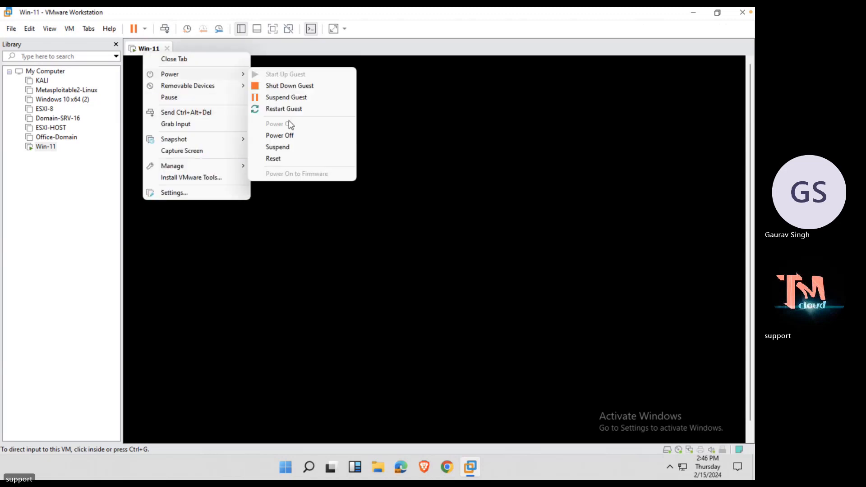
{"action": "left_click", "coordinate": [288, 112]}
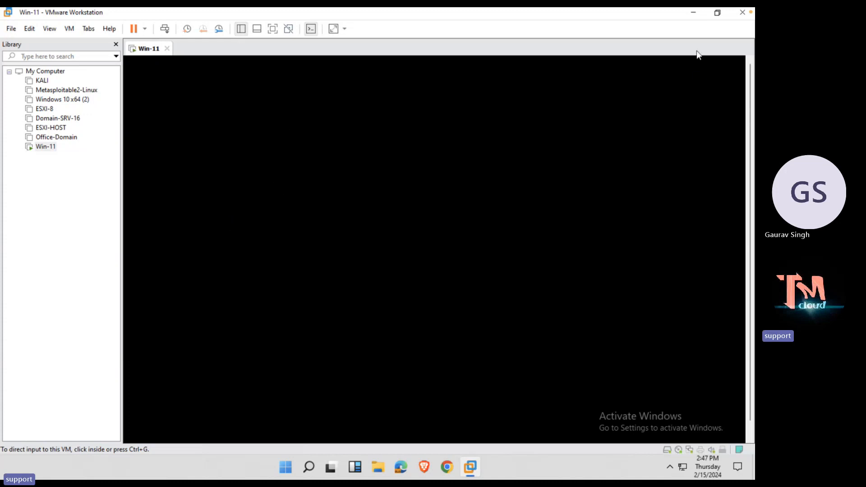
{"action": "scroll", "coordinate": [697, 16], "scroll_direction": "right", "scroll_amount": 3}
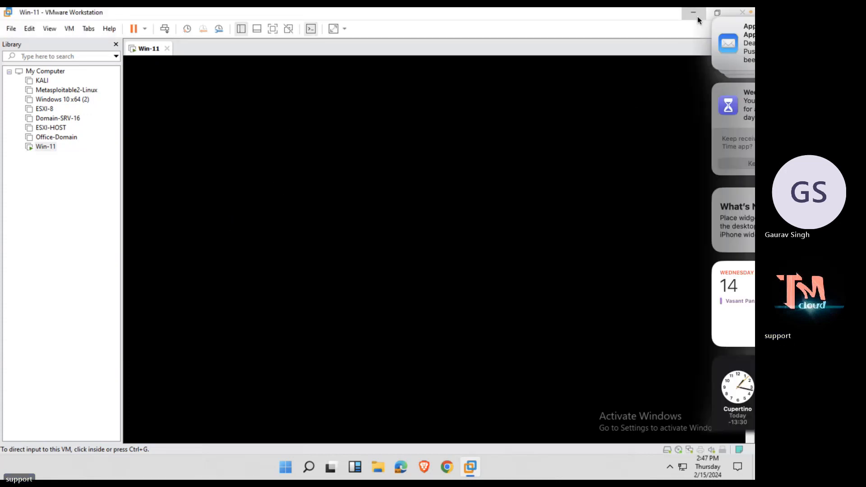
{"action": "left_click", "coordinate": [481, 115]}
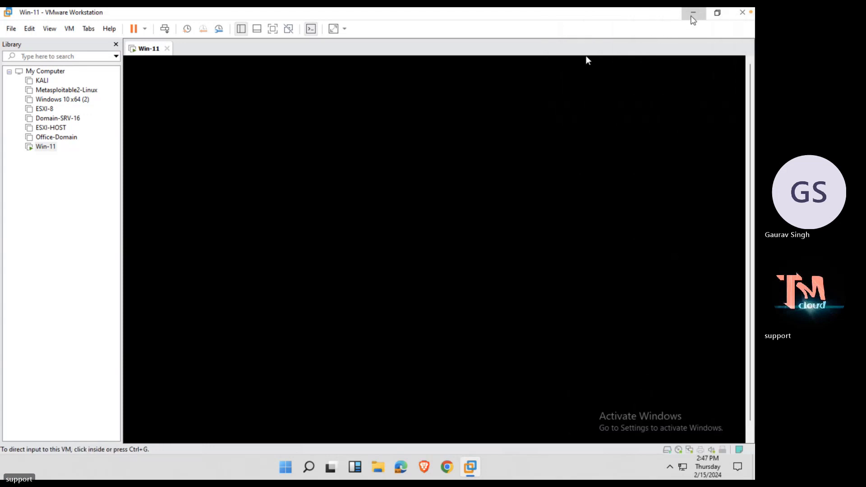
Minimize VMware, view and refresh This PC's drives in File Explorer, then close it.
{"action": "left_click", "coordinate": [694, 13]}
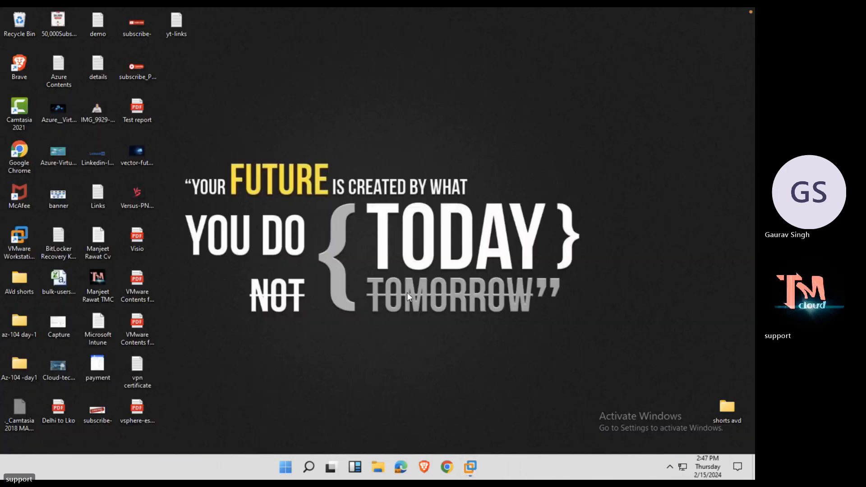
{"action": "left_click", "coordinate": [378, 466]}
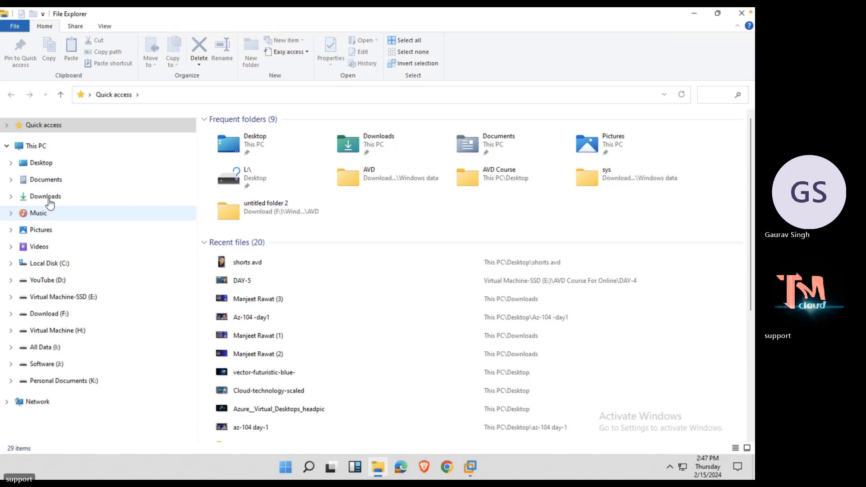
{"action": "left_click", "coordinate": [36, 147]}
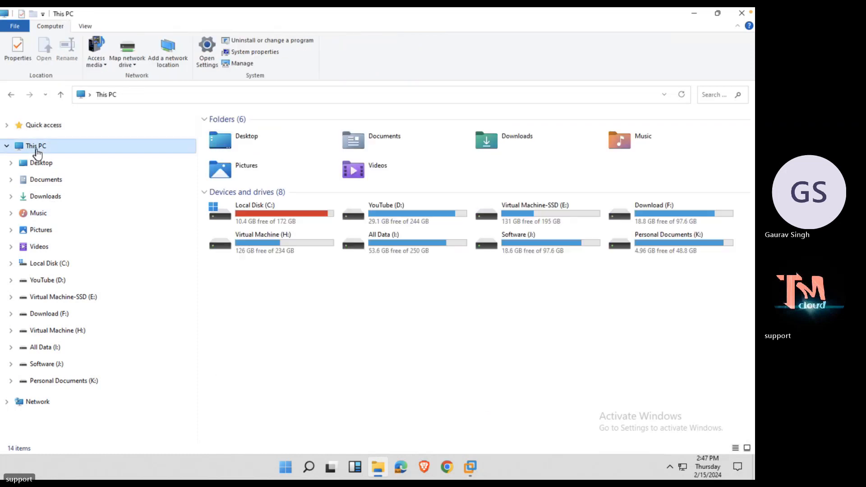
{"action": "right_click", "coordinate": [272, 337]}
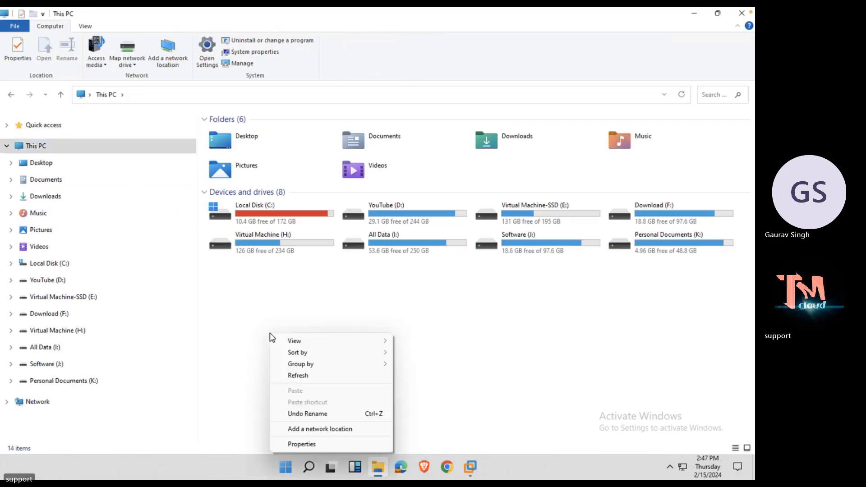
{"action": "left_click", "coordinate": [302, 377]}
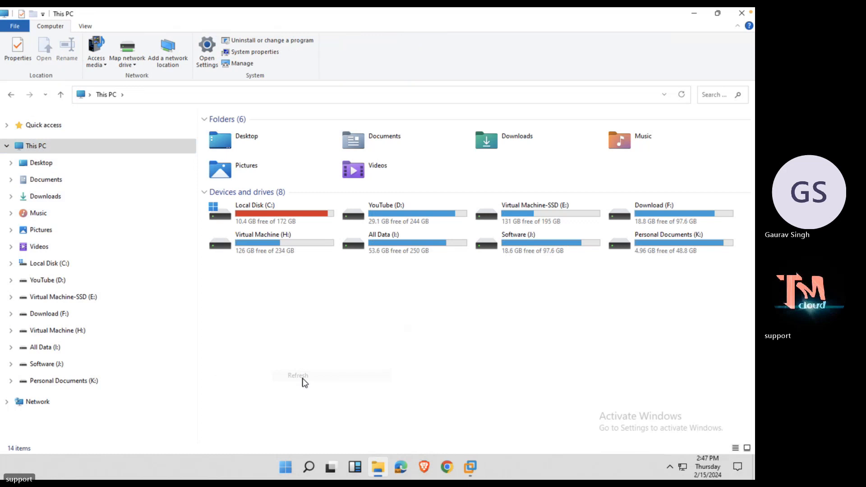
{"action": "left_click", "coordinate": [741, 14]}
Restore the Win-11 VM window and hand its console keyboard and mouse control.
{"action": "left_click", "coordinate": [470, 467]}
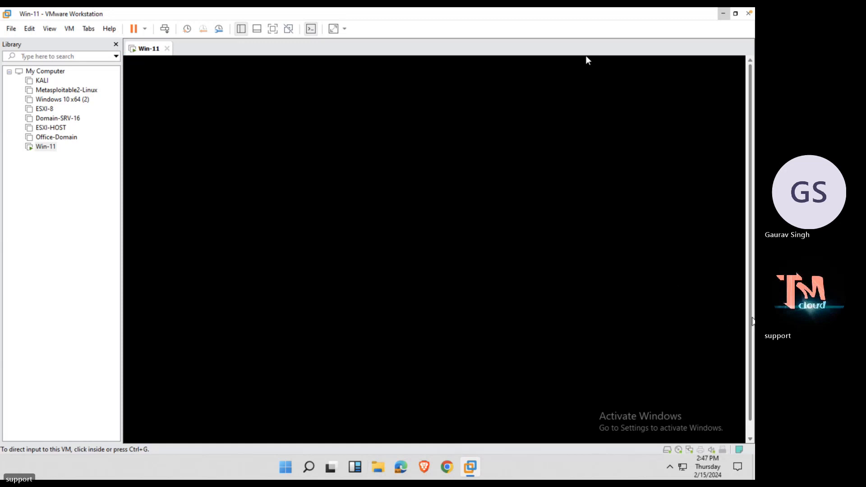
{"action": "left_click_drag", "start_coordinate": [748, 342], "coordinate": [747, 424]}
{"action": "left_click", "coordinate": [592, 295]}
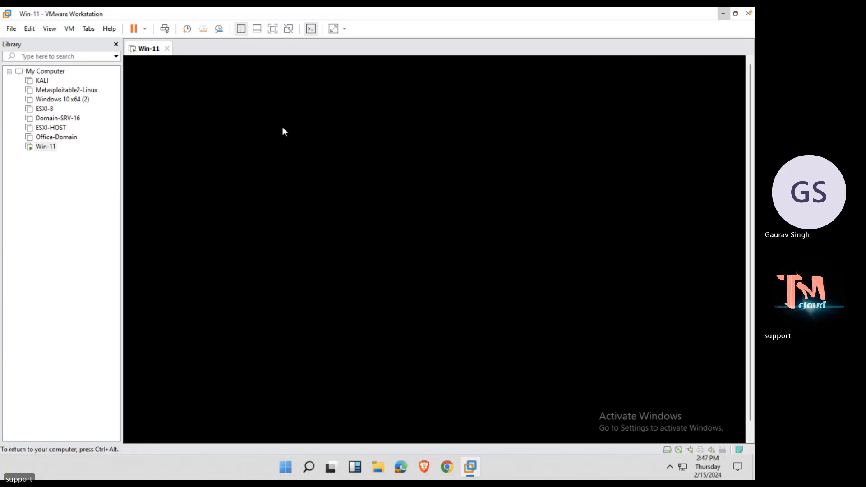
{"action": "key", "text": "ctrl+alt"}
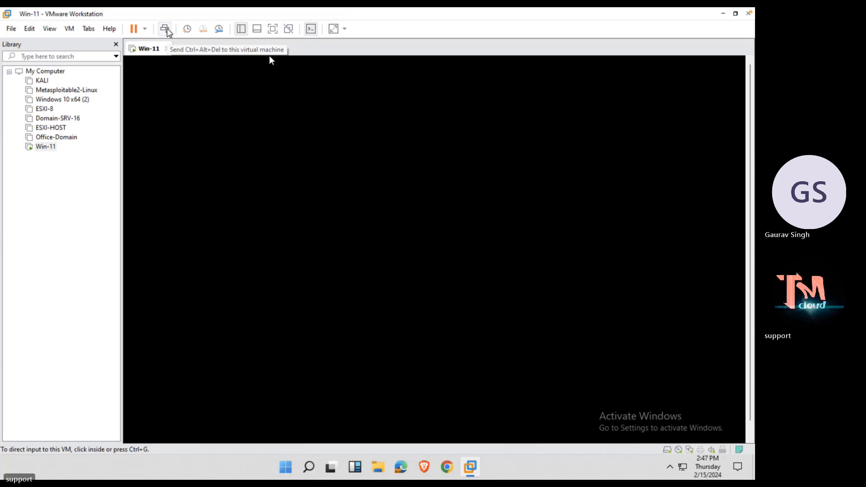
{"action": "left_click", "coordinate": [293, 198]}
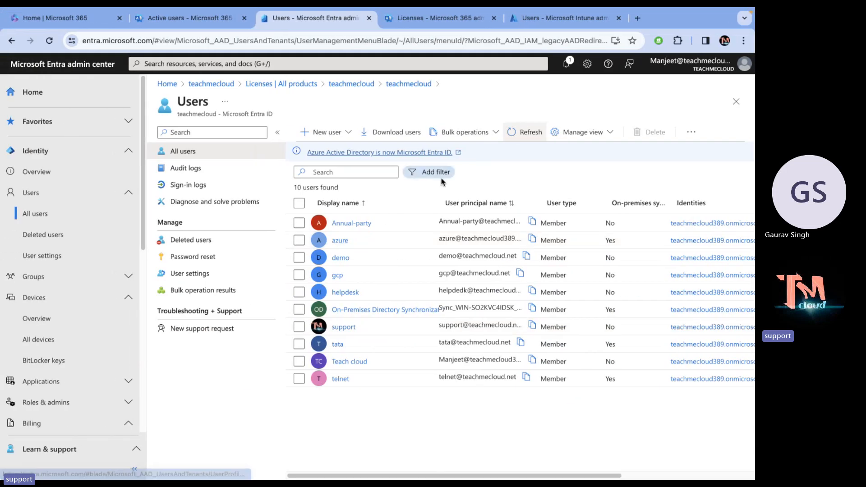
Refresh Users, then return via Licenses breadcrumbs to the teachmecloud tenant overview.
{"action": "left_click", "coordinate": [521, 131]}
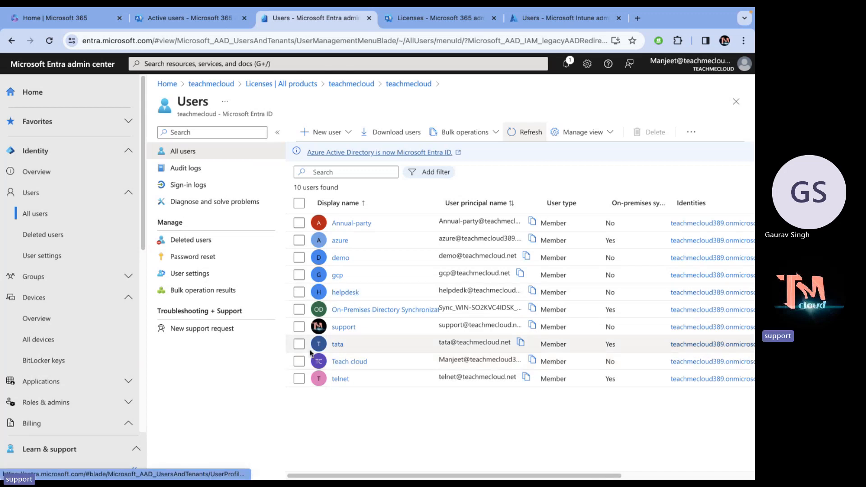
{"action": "left_click", "coordinate": [302, 290]}
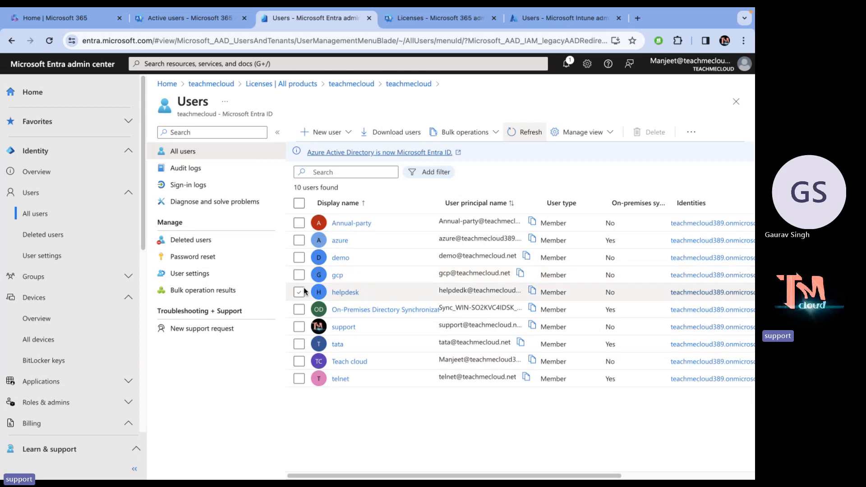
{"action": "left_click", "coordinate": [289, 84]}
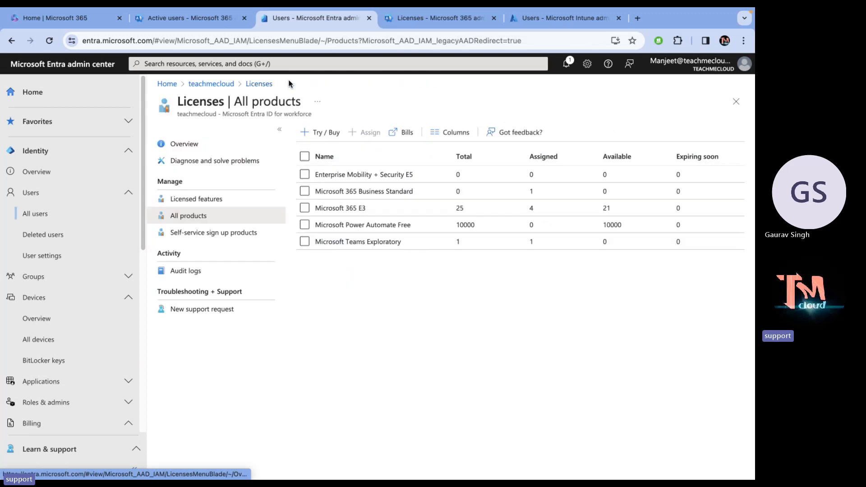
{"action": "left_click", "coordinate": [215, 86]}
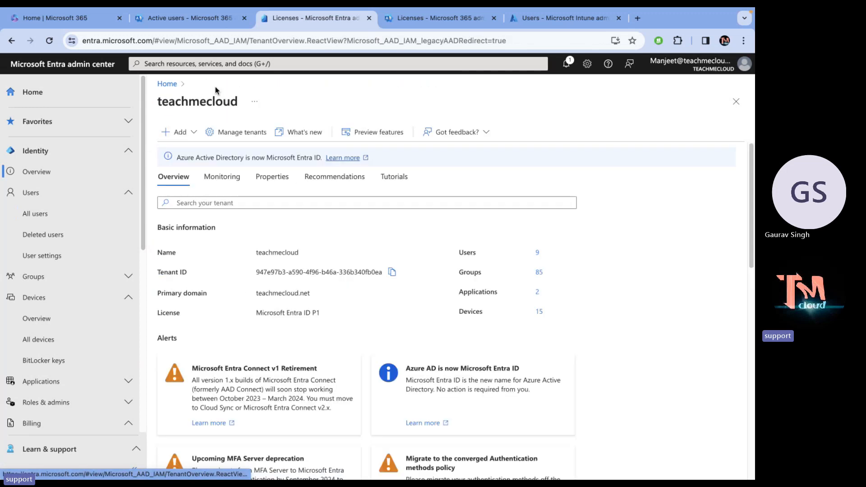
Open All groups under Groups and start a New group.
{"action": "left_click", "coordinate": [53, 200]}
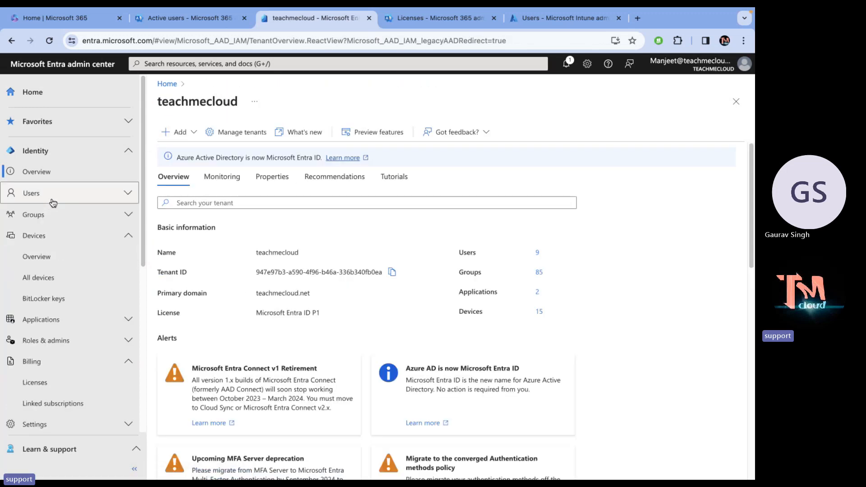
{"action": "left_click", "coordinate": [44, 199]}
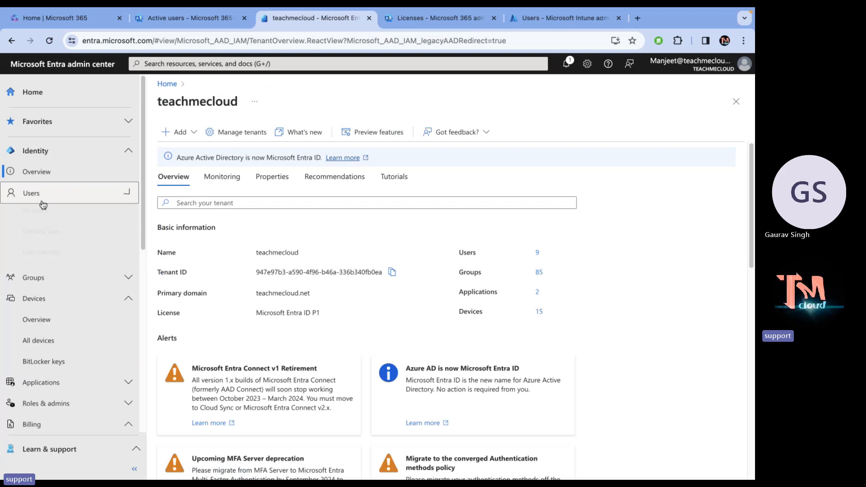
{"action": "left_click", "coordinate": [42, 279]}
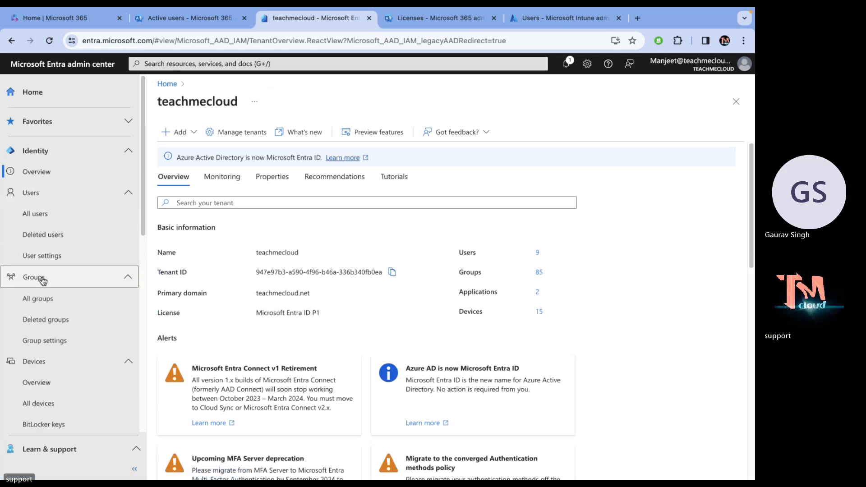
{"action": "left_click", "coordinate": [42, 299]}
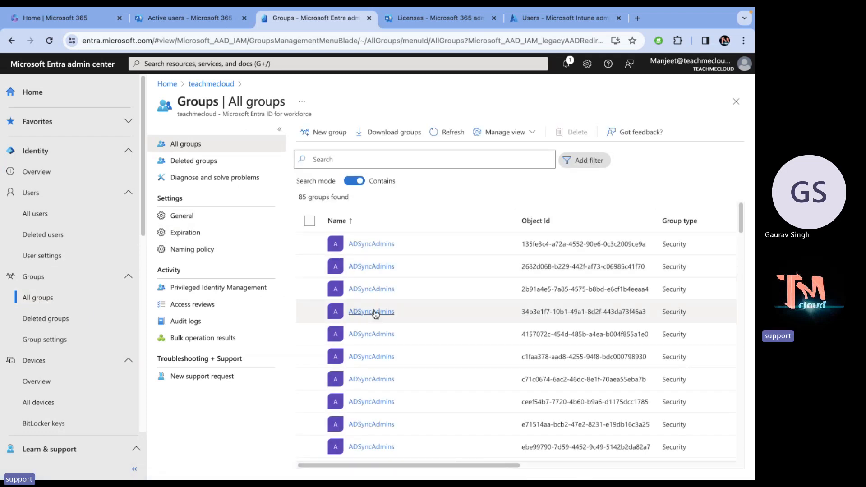
{"action": "scroll", "coordinate": [370, 311], "scroll_direction": "down", "scroll_amount": 15}
{"action": "scroll", "coordinate": [374, 311], "scroll_direction": "down", "scroll_amount": 5}
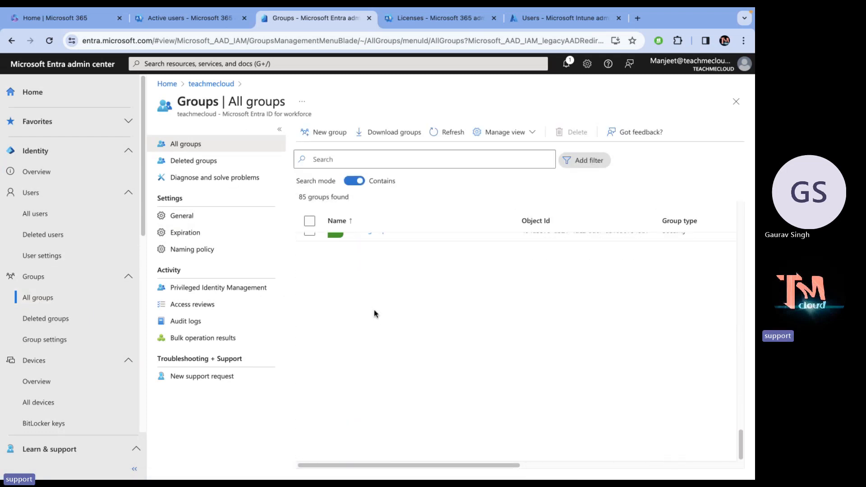
{"action": "scroll", "coordinate": [374, 311], "scroll_direction": "up", "scroll_amount": 20}
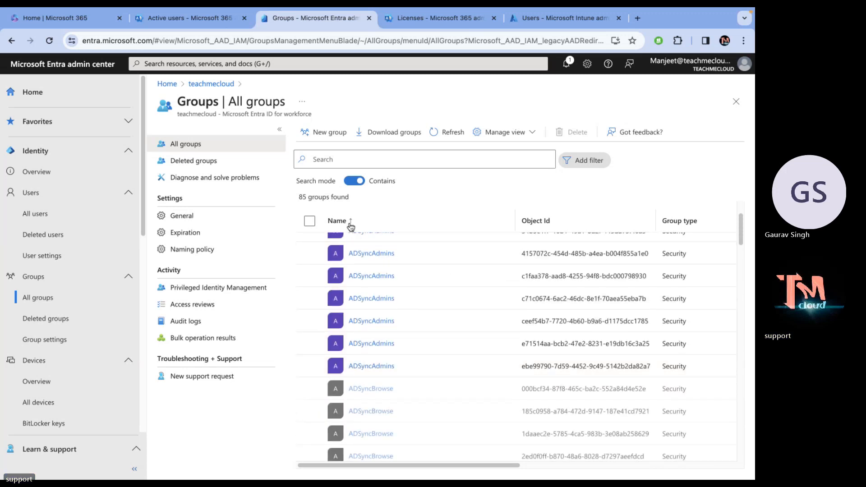
{"action": "left_click", "coordinate": [331, 135]}
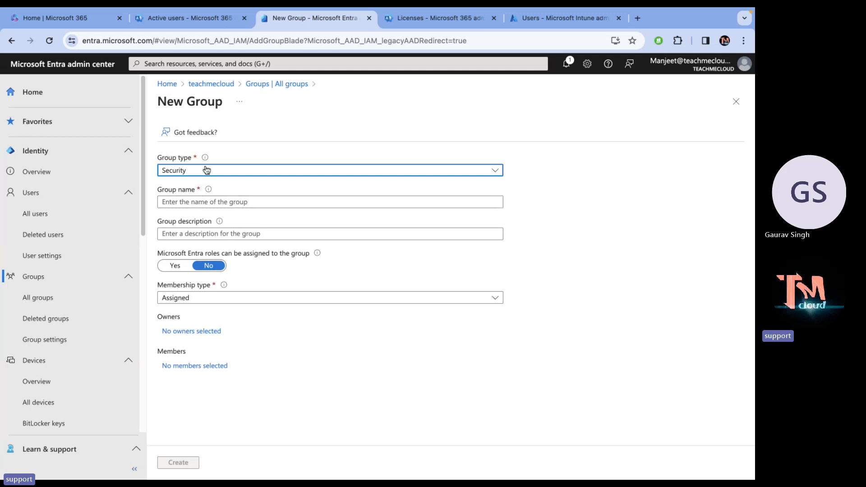
Review the Security and Microsoft 365 group type options, keeping Security selected.
{"action": "left_click", "coordinate": [207, 170]}
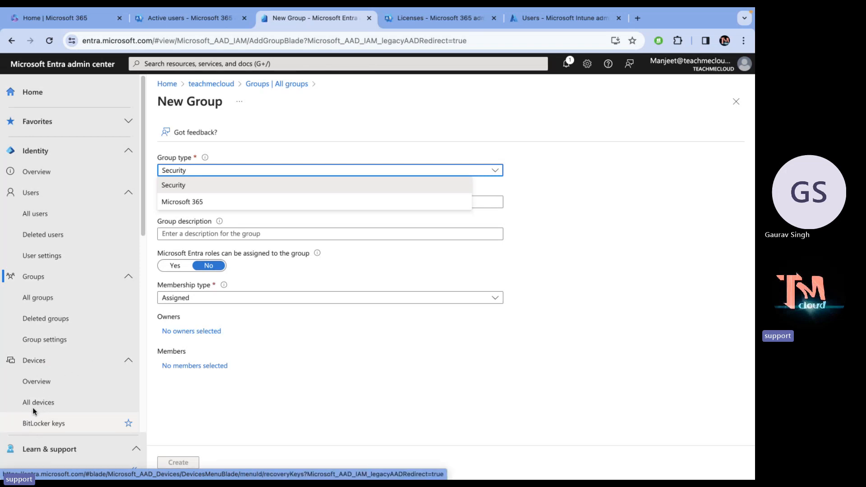
{"action": "left_click", "coordinate": [449, 182]}
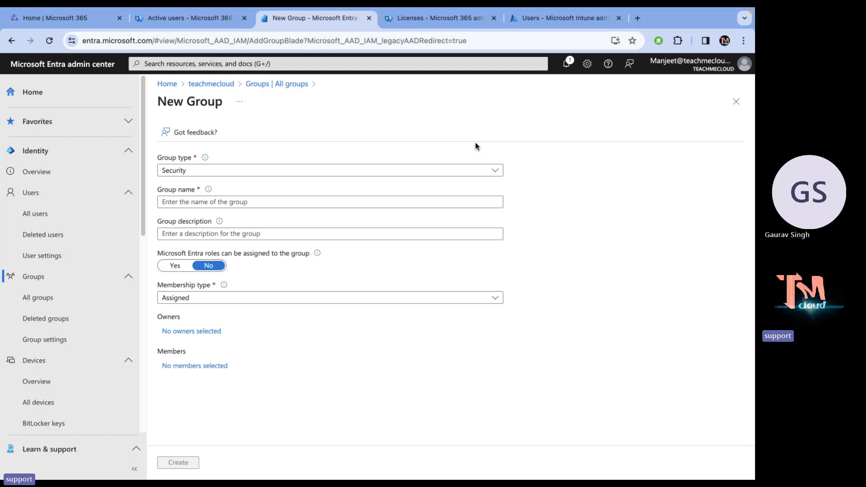
{"action": "left_click", "coordinate": [214, 234]}
{"action": "left_click", "coordinate": [250, 170]}
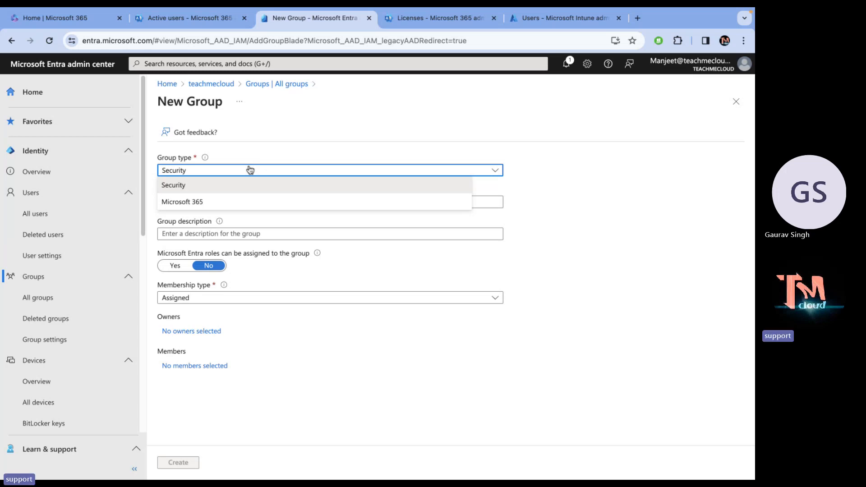
Keep Security type, name the group 'demo-group2', and open the Add members picker.
{"action": "left_click", "coordinate": [213, 185]}
{"action": "left_click", "coordinate": [201, 203]}
{"action": "type", "text": "de"}
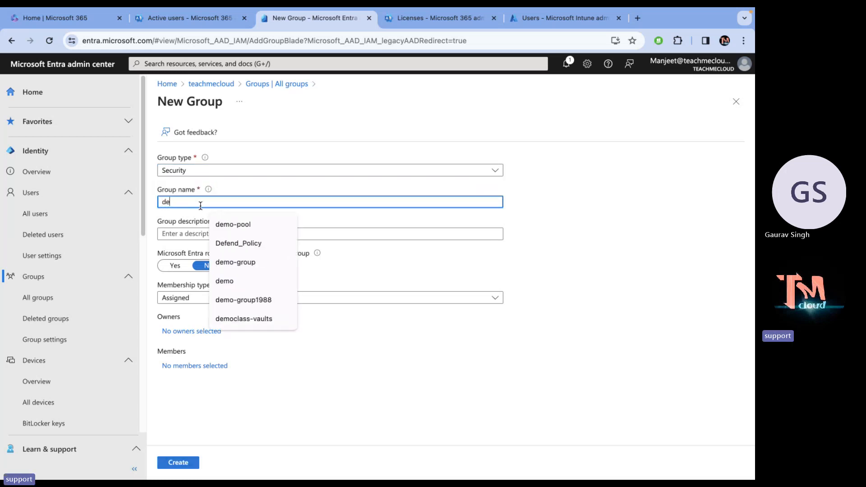
{"action": "type", "text": "mo-gr"}
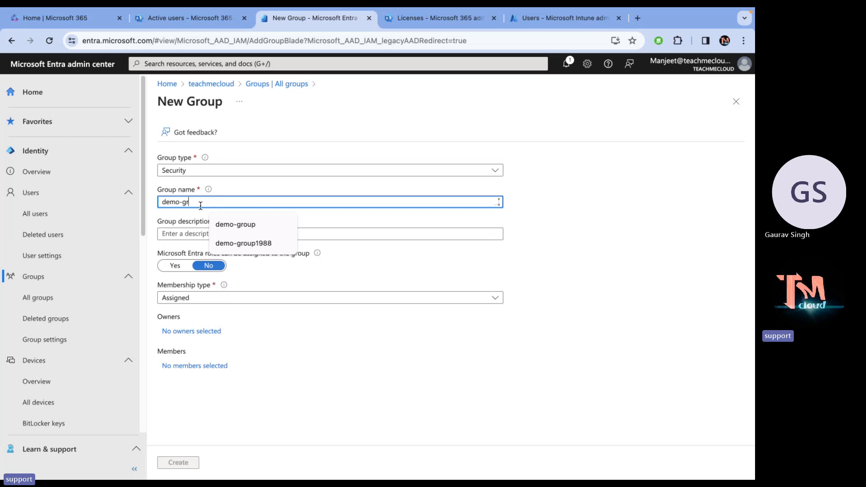
{"action": "type", "text": "oup2"}
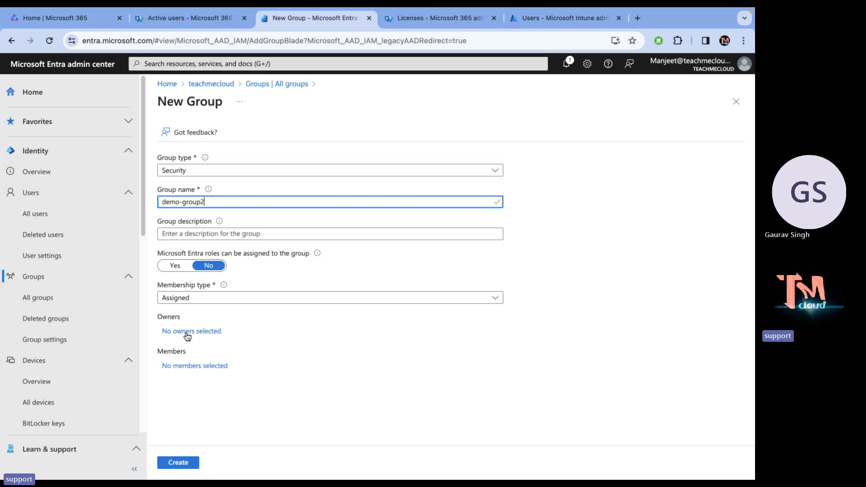
{"action": "left_click", "coordinate": [185, 366]}
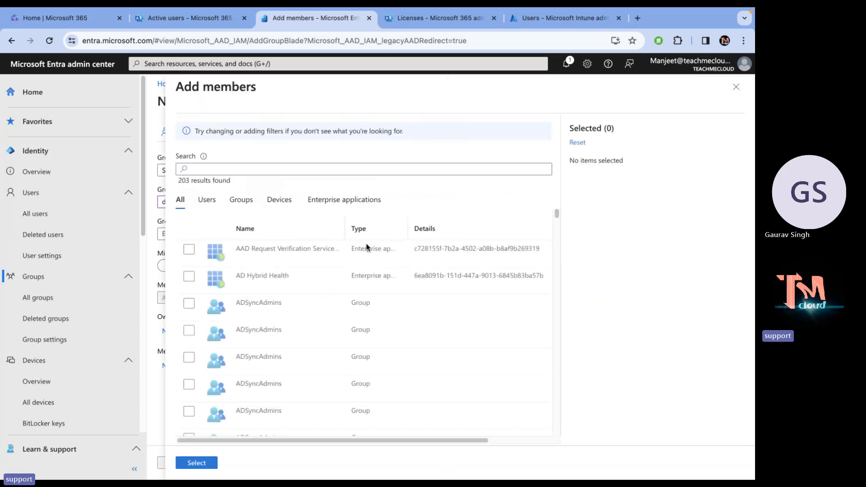
Search for and select users demo, tata and telnet, then confirm the three members.
{"action": "left_click", "coordinate": [223, 170]}
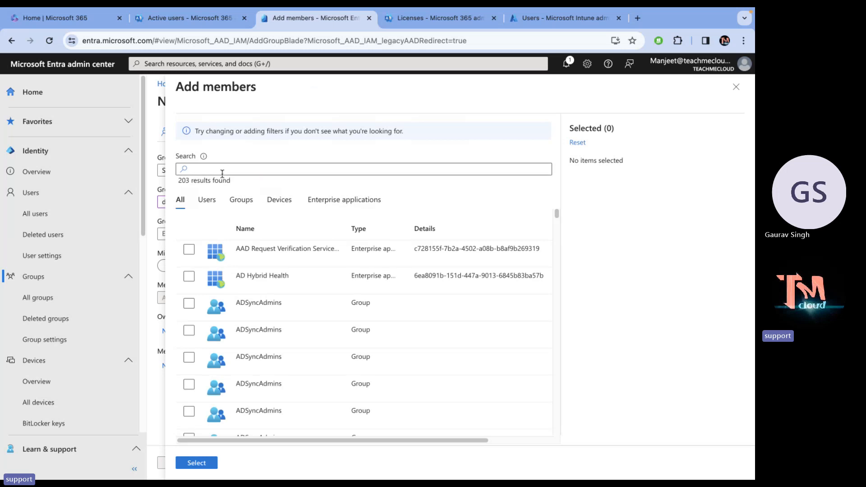
{"action": "type", "text": "de"}
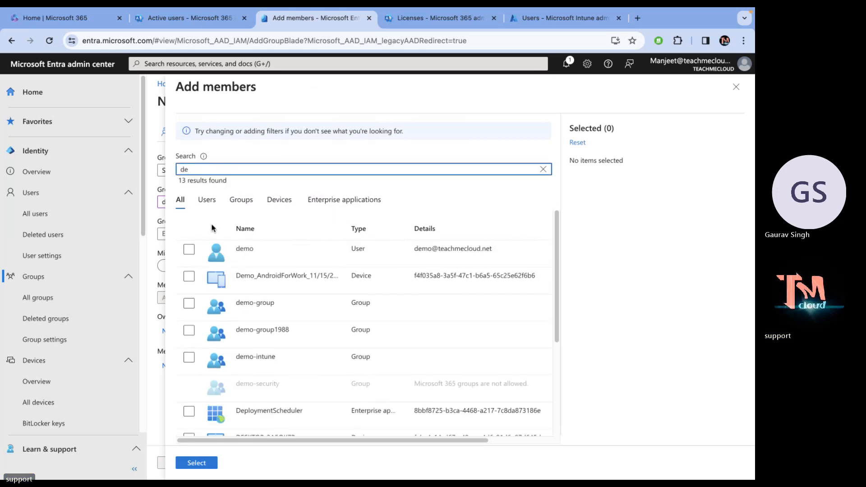
{"action": "left_click", "coordinate": [188, 250]}
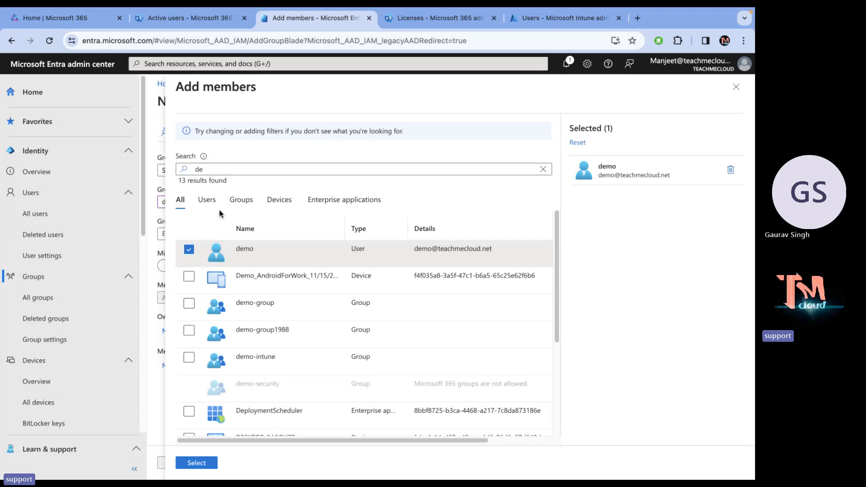
{"action": "left_click", "coordinate": [544, 170]}
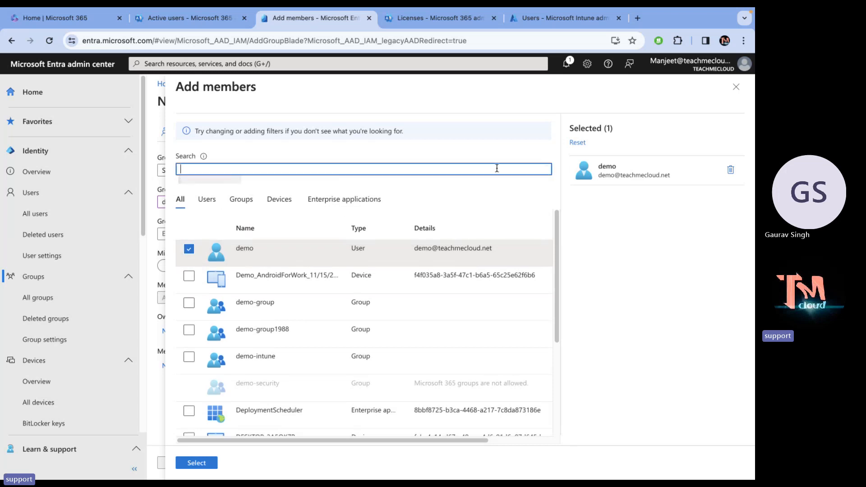
{"action": "type", "text": "tata"}
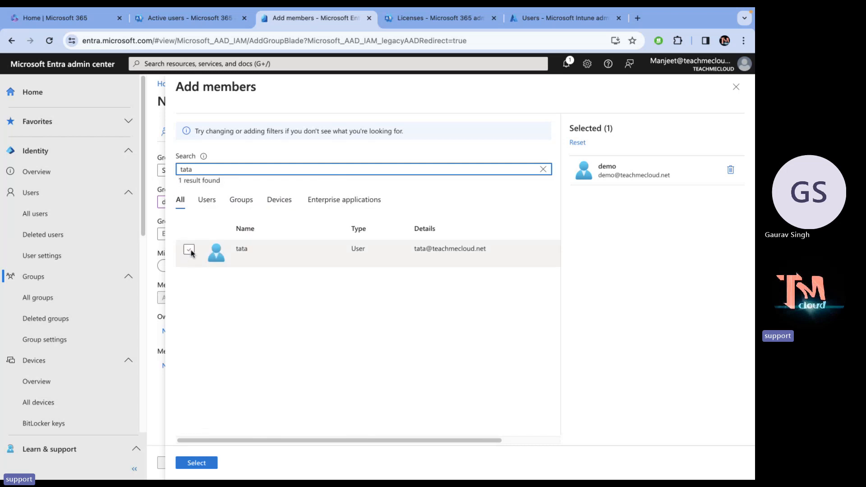
{"action": "left_click", "coordinate": [189, 249]}
{"action": "left_click_drag", "start_coordinate": [217, 170], "coordinate": [130, 167]}
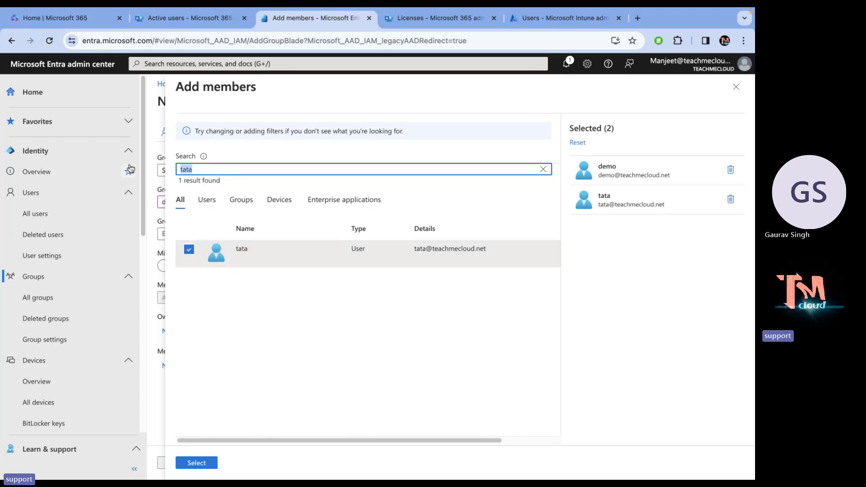
{"action": "type", "text": "tel"}
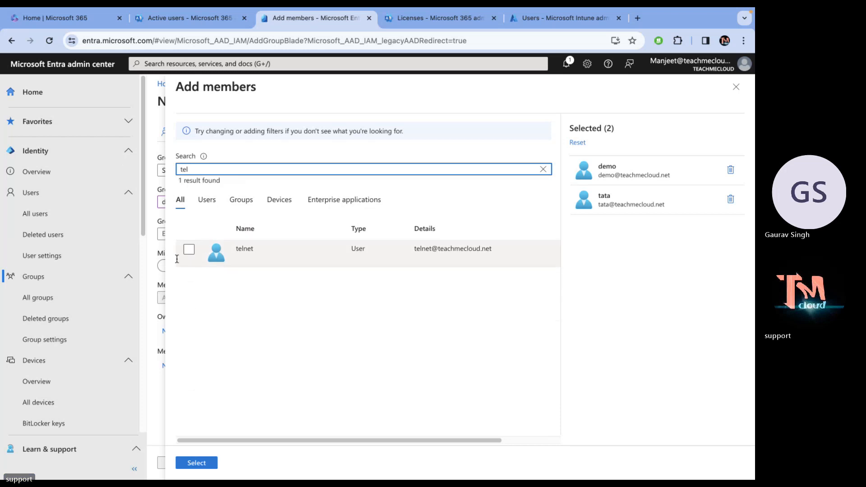
{"action": "left_click", "coordinate": [189, 250]}
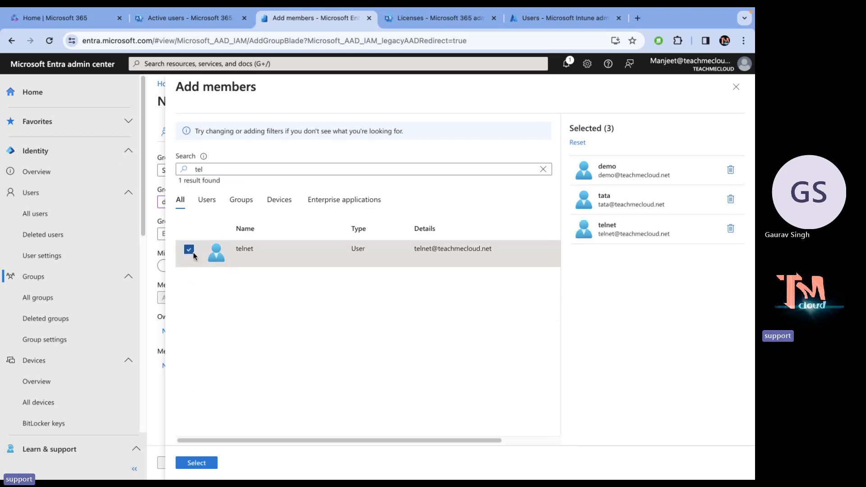
{"action": "left_click", "coordinate": [193, 463]}
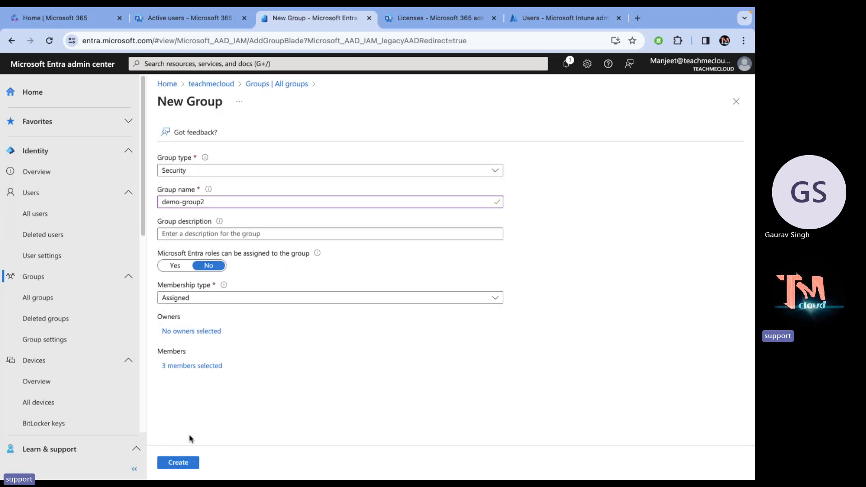
Create demo-group2, refresh All groups, search 'de', and open demo-group2's overview.
{"action": "left_click", "coordinate": [183, 463]}
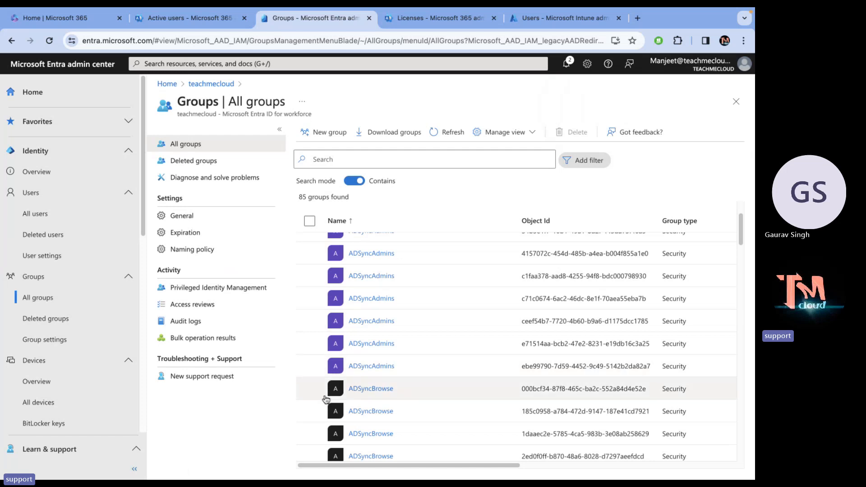
{"action": "left_click", "coordinate": [445, 131]}
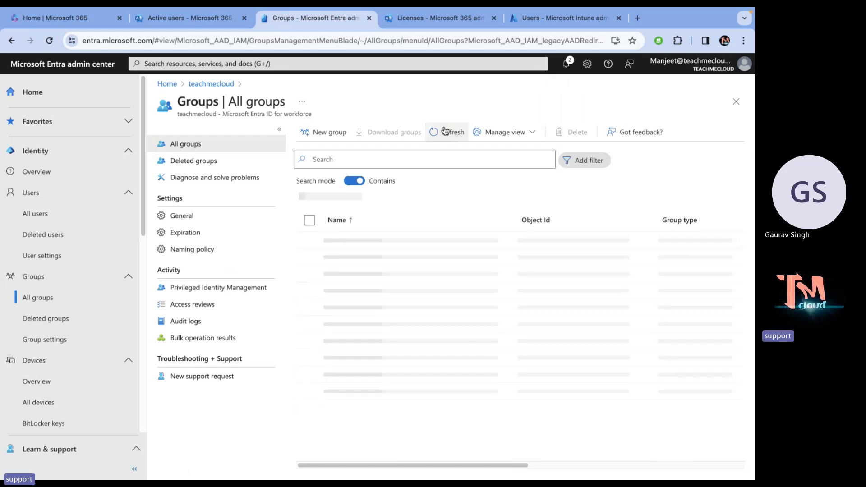
{"action": "left_click", "coordinate": [377, 153]}
{"action": "type", "text": "de"}
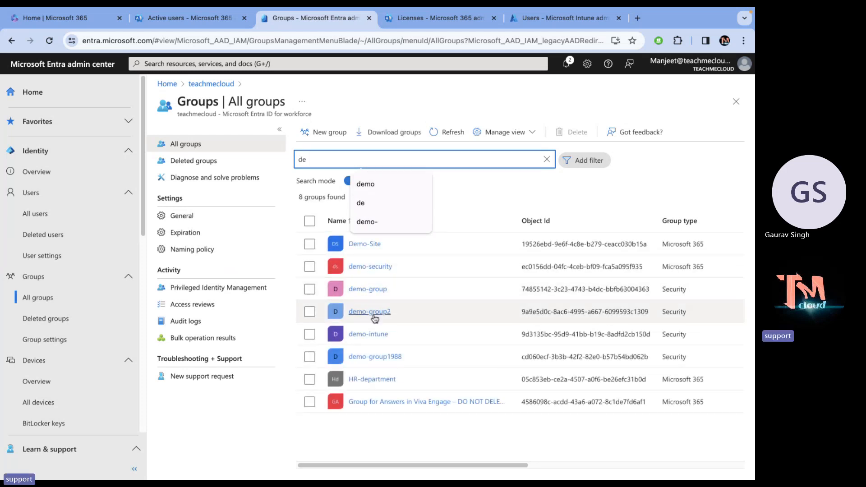
{"action": "left_click", "coordinate": [371, 311]}
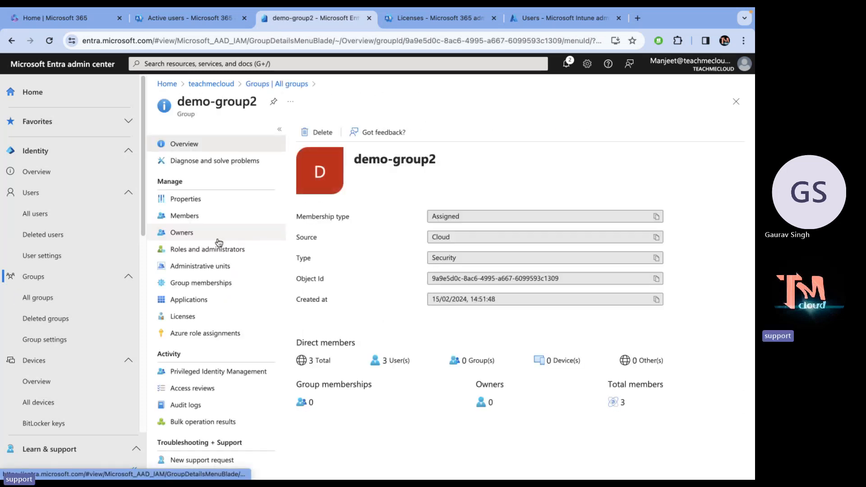
Check demo-group2's Members and Licenses, then start a new license assignment.
{"action": "left_click", "coordinate": [187, 216]}
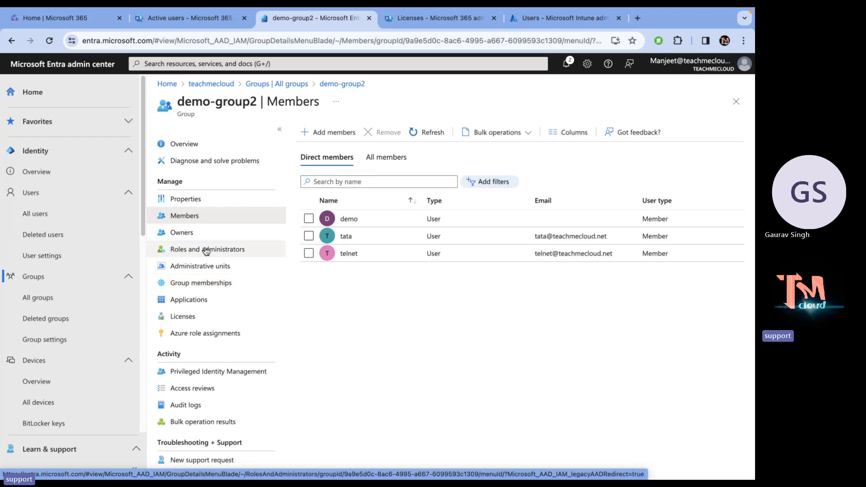
{"action": "left_click", "coordinate": [183, 317]}
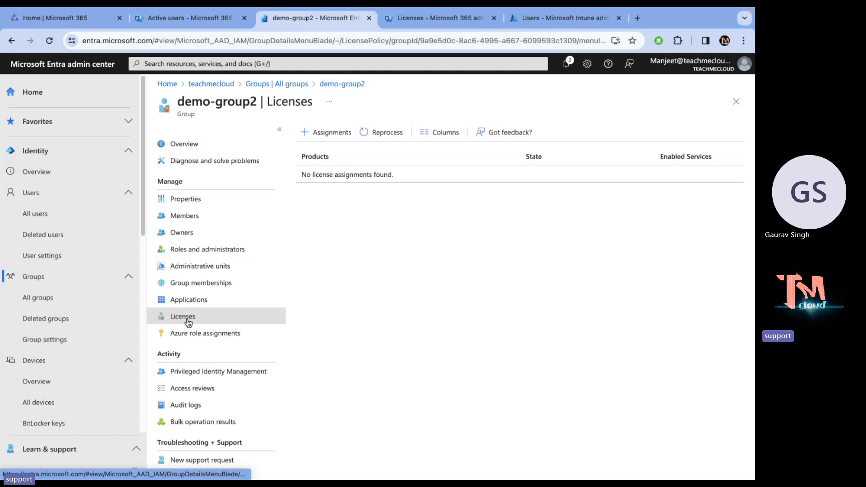
{"action": "left_click", "coordinate": [329, 135]}
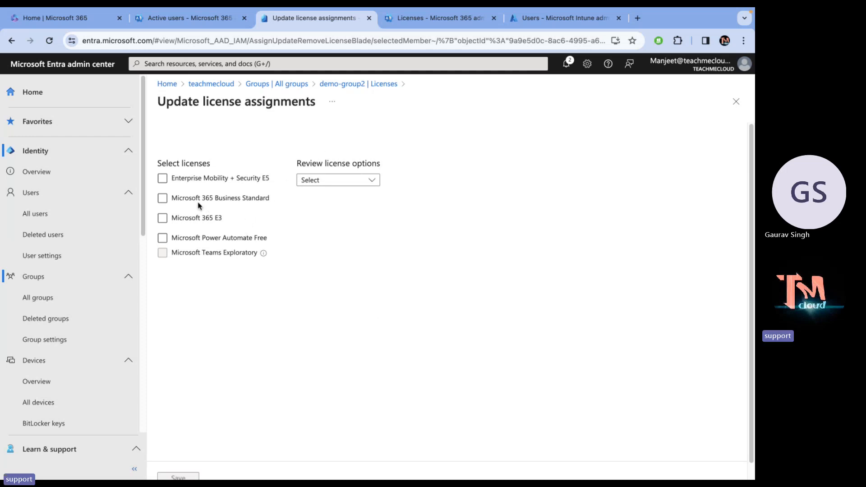
Assign Enterprise Mobility + Security E5 to demo-group2 with all ten service plans, including Intune Plan 1.
{"action": "left_click", "coordinate": [163, 179]}
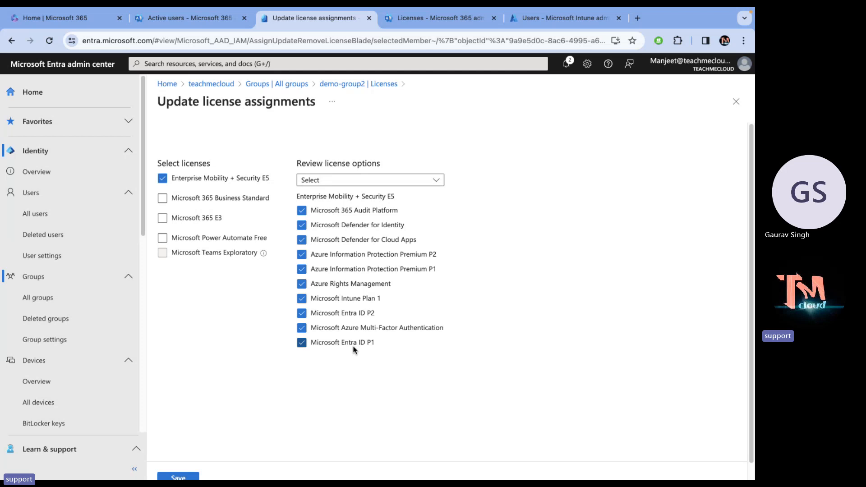
{"action": "left_click", "coordinate": [347, 300]}
{"action": "left_click", "coordinate": [347, 300]}
{"action": "left_click", "coordinate": [178, 477]}
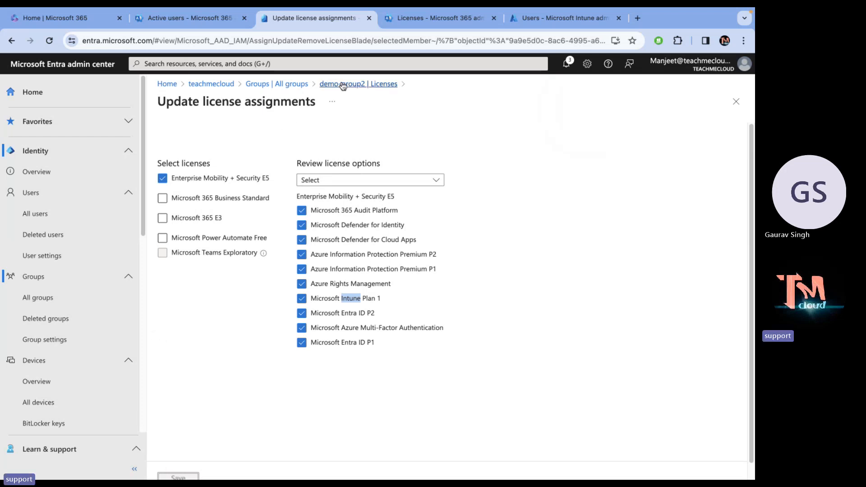
Skip reprocessing and confirm member tata shows the E5 license inherited from demo-group2.
{"action": "left_click", "coordinate": [342, 85]}
{"action": "left_click", "coordinate": [371, 138]}
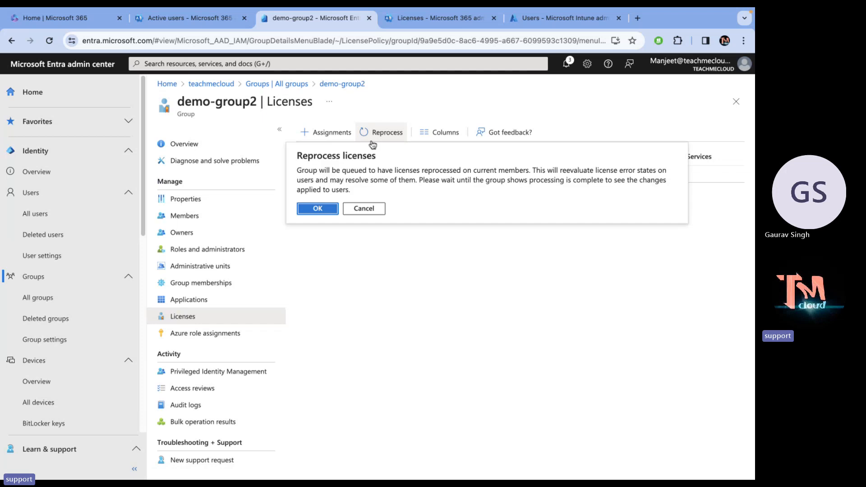
{"action": "left_click", "coordinate": [362, 211]}
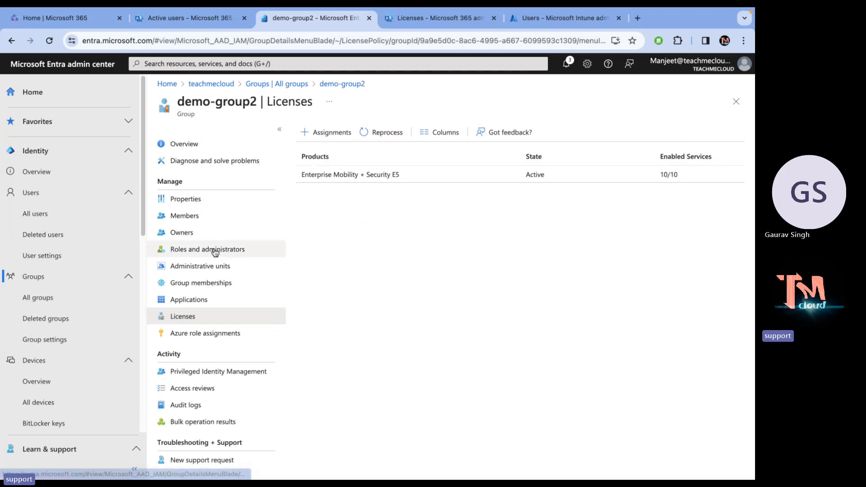
{"action": "left_click", "coordinate": [182, 218]}
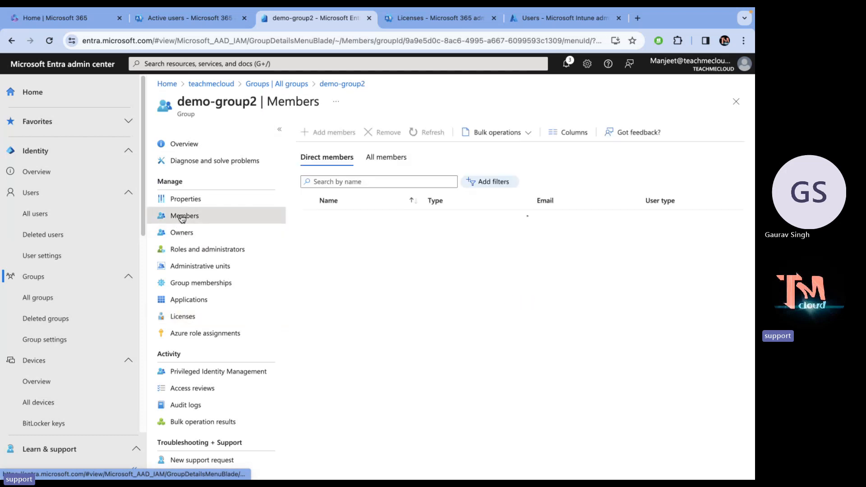
{"action": "left_click", "coordinate": [348, 235]}
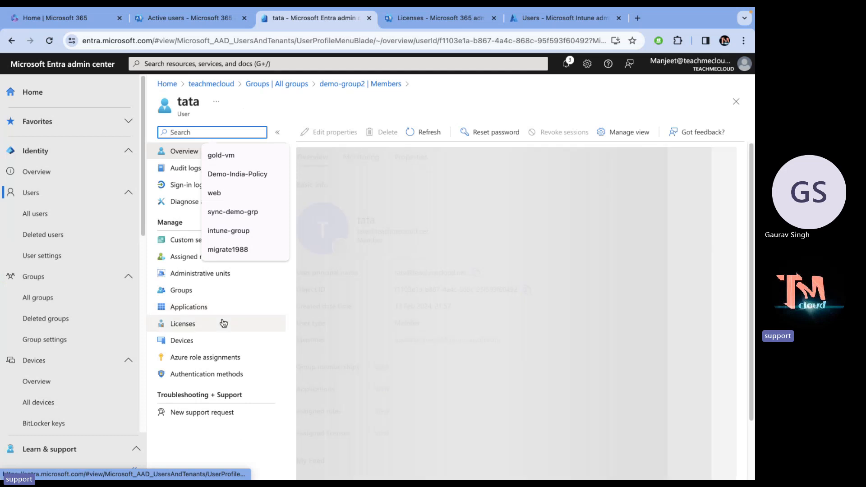
{"action": "left_click", "coordinate": [202, 323]}
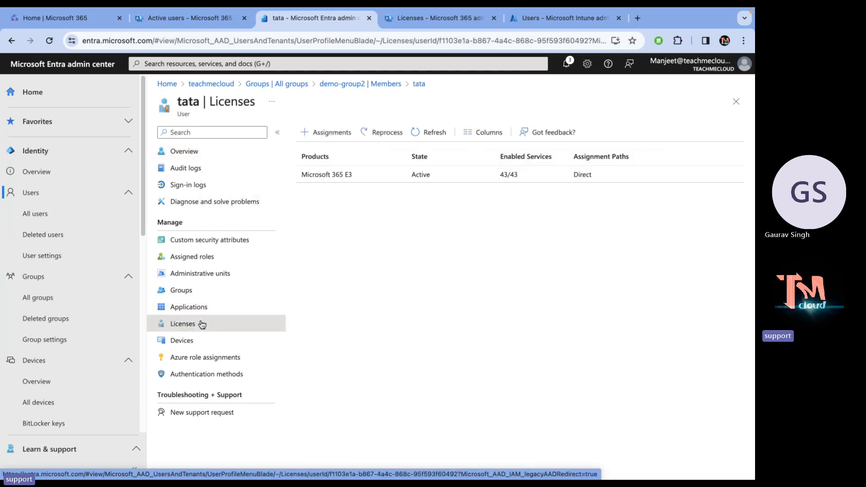
{"action": "left_click", "coordinate": [433, 136]}
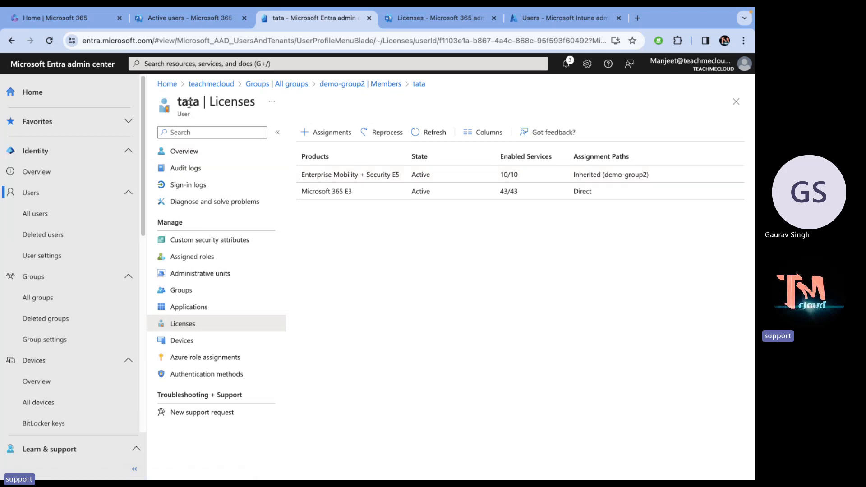
Confirm member demo also holds the group-inherited Enterprise Mobility + Security E5 license.
{"action": "left_click", "coordinate": [354, 85]}
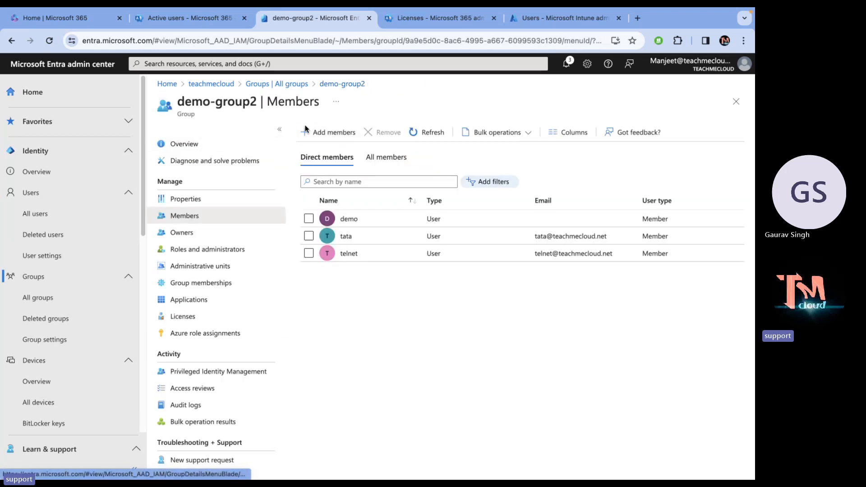
{"action": "left_click", "coordinate": [343, 219]}
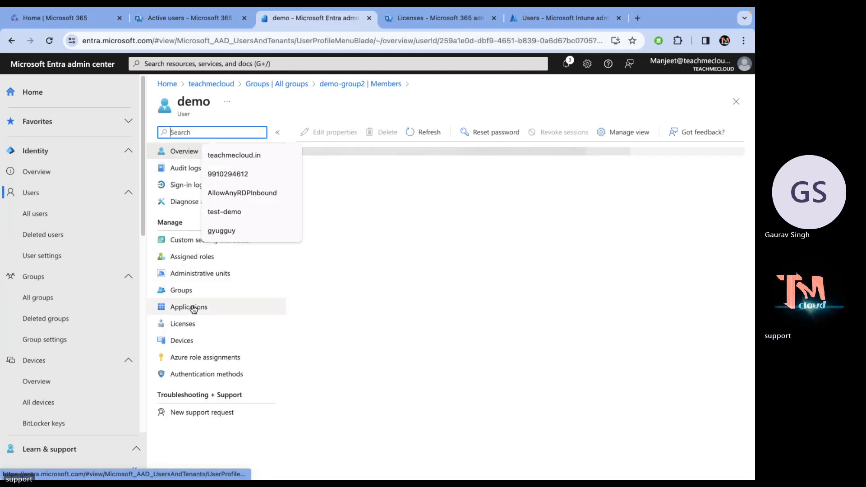
{"action": "left_click", "coordinate": [185, 323]}
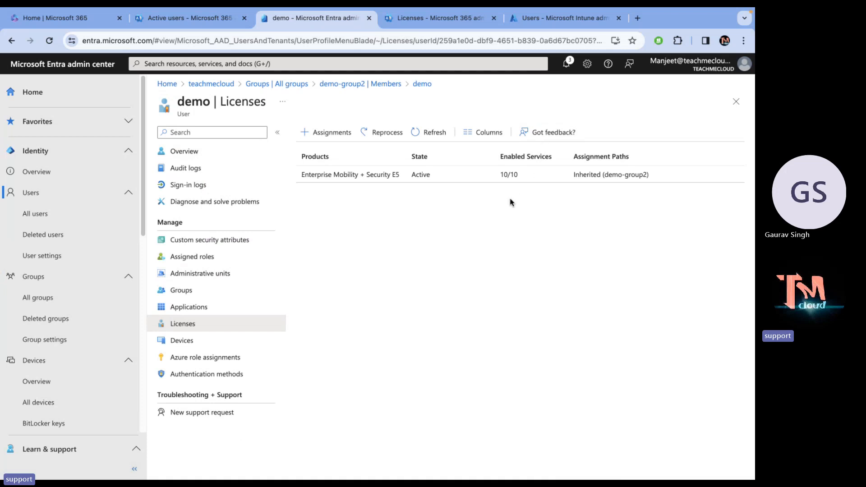
{"action": "left_click", "coordinate": [432, 126]}
Refresh demo's license list, which still shows the inherited E5 license.
{"action": "left_click", "coordinate": [432, 126]}
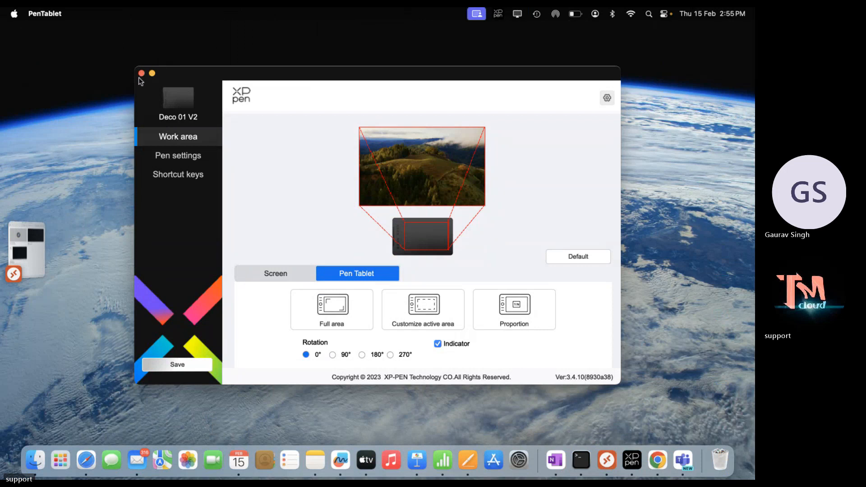
Close the PenTablet settings and Remote Desktop app, then switch to the VMware desktop.
{"action": "left_click", "coordinate": [142, 73]}
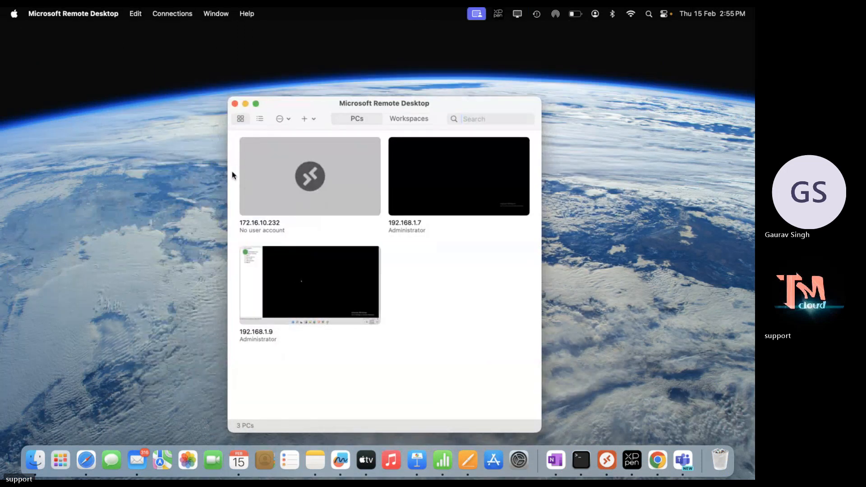
{"action": "left_click", "coordinate": [234, 104]}
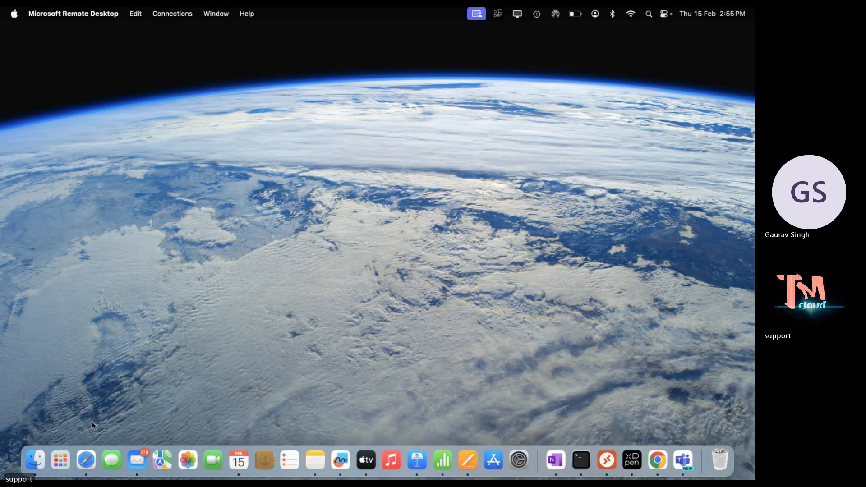
{"action": "key", "text": "ctrl+Right"}
{"action": "key", "text": "ctrl+Right"}
{"action": "key", "text": "ctrl+Right"}
{"action": "key", "text": "ctrl+Right"}
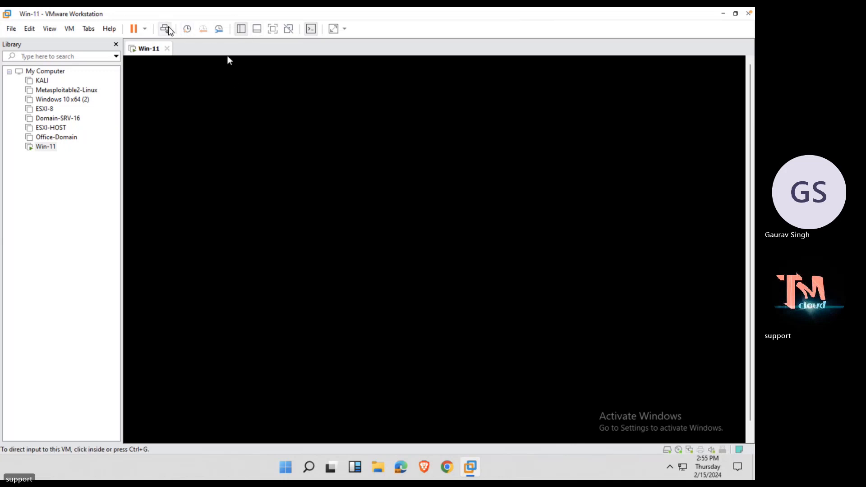
Reset the Win-11 virtual machine from its tab's Power menu.
{"action": "right_click", "coordinate": [151, 51]}
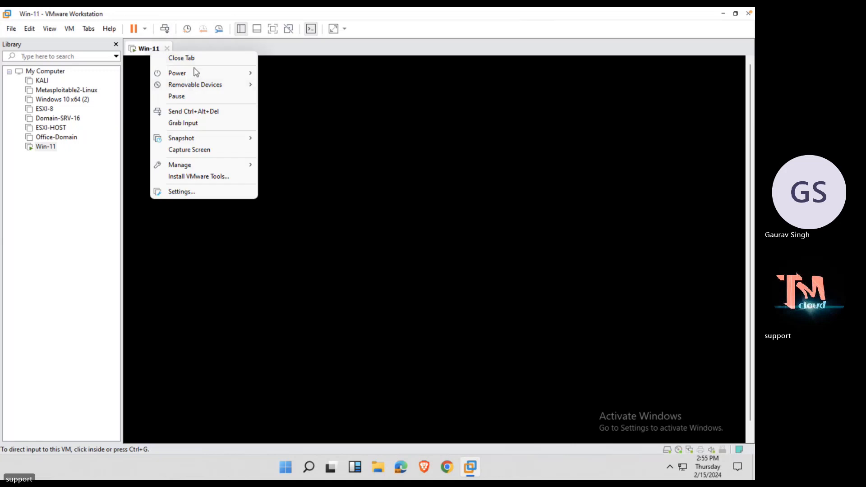
{"action": "mouse_move", "coordinate": [193, 73]}
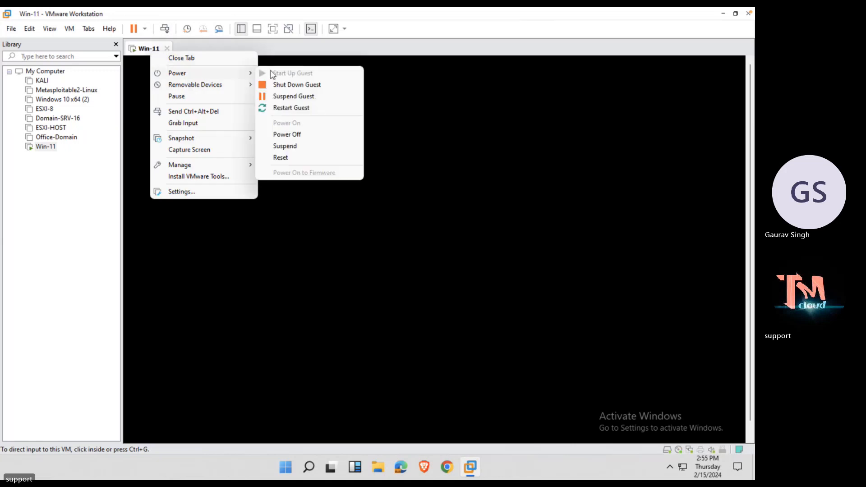
{"action": "left_click", "coordinate": [284, 158]}
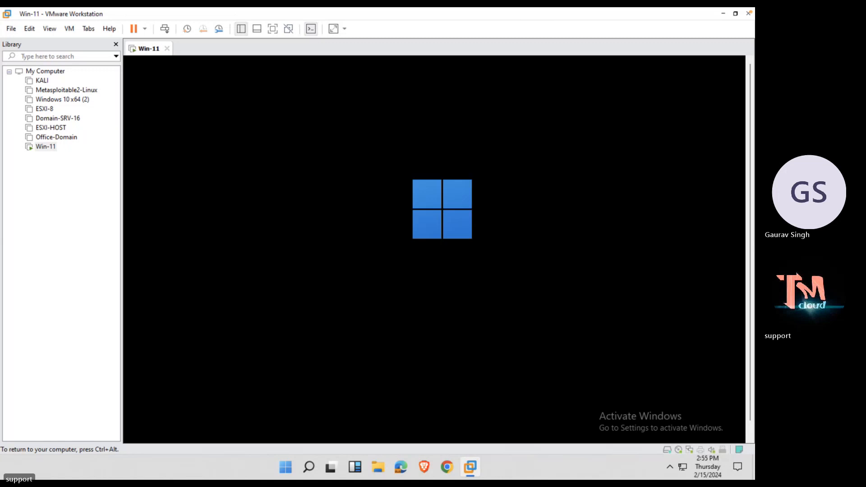
{"action": "key", "text": "ctrl+Left"}
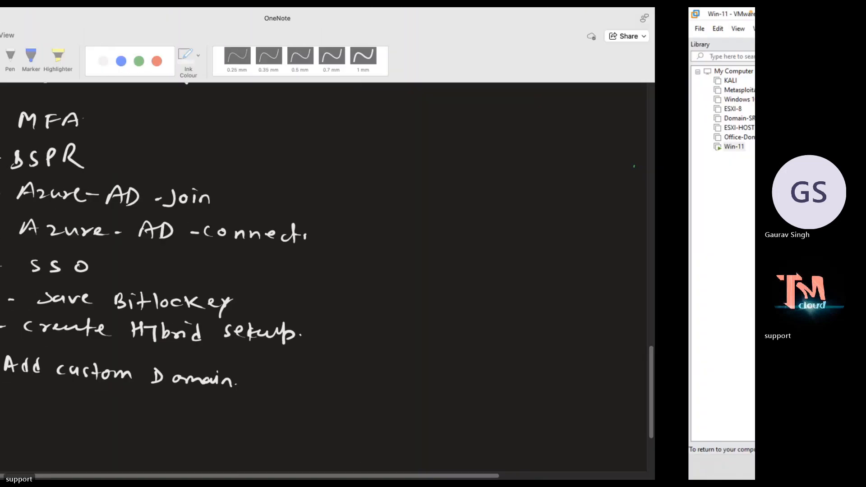
{"action": "key", "text": "ctrl+Left"}
{"action": "key", "text": "ctrl+Left"}
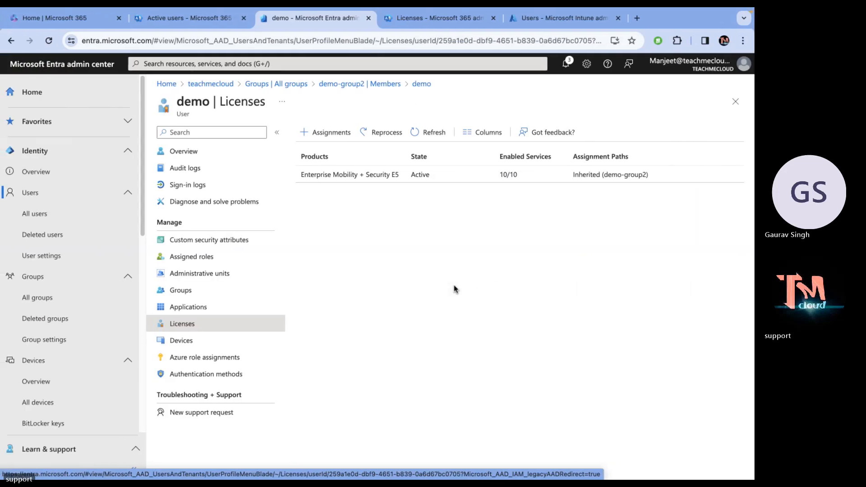
{"action": "left_click", "coordinate": [440, 135]}
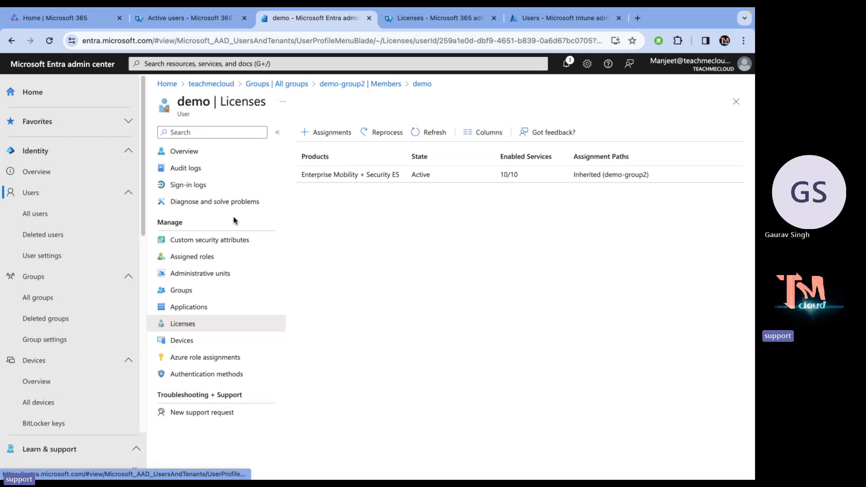
{"action": "key", "text": "ctrl+Left"}
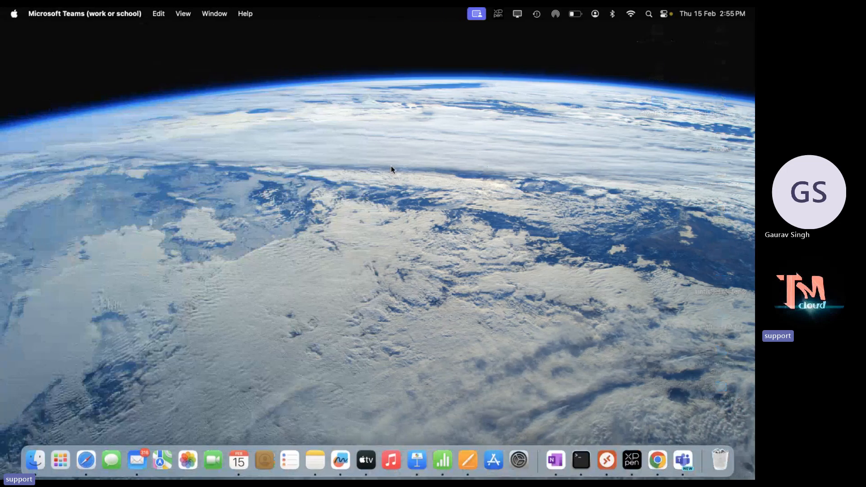
{"action": "key", "text": "ctrl+Right"}
{"action": "key", "text": "ctrl+Right"}
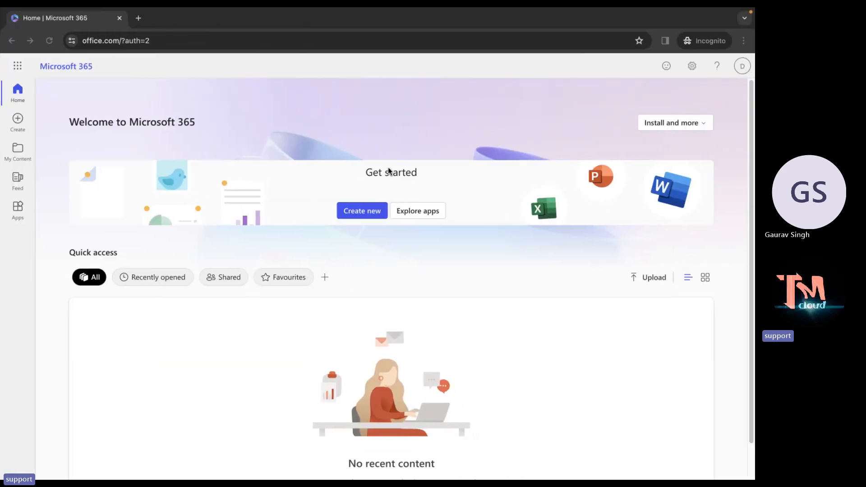
{"action": "key", "text": "ctrl+Right"}
{"action": "key", "text": "ctrl+Right"}
{"action": "key", "text": "ctrl+Left"}
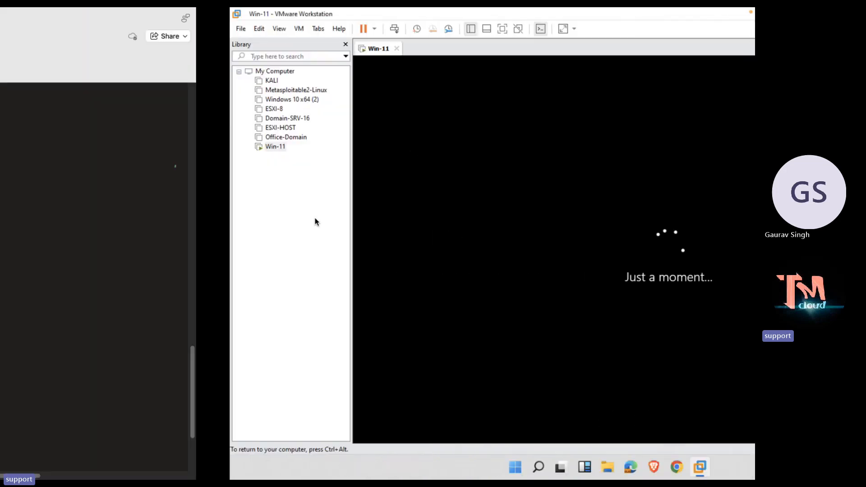
{"action": "scroll", "coordinate": [281, 304], "scroll_direction": "up", "scroll_amount": 1}
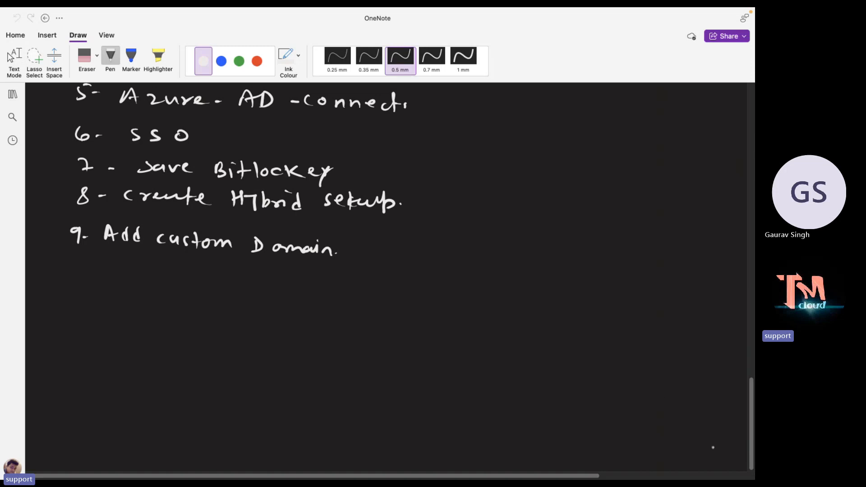
Draw a green box titled 'Intune -portal'.
{"action": "scroll", "coordinate": [733, 458], "scroll_direction": "down", "scroll_amount": 10}
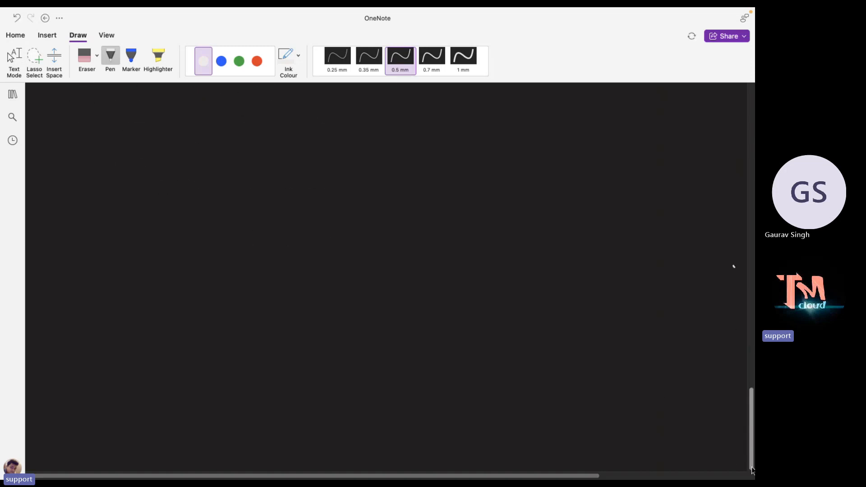
{"action": "left_click", "coordinate": [239, 60]}
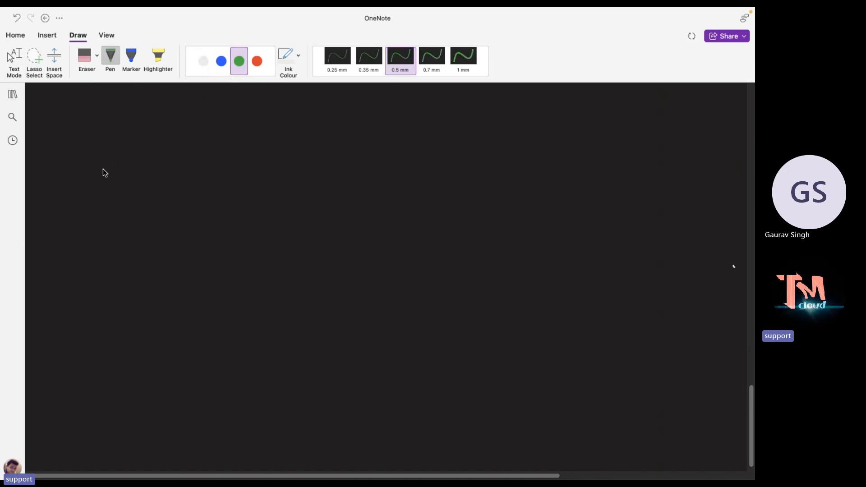
{"action": "mouse_move", "coordinate": [104, 169]}
{"action": "left_mouse_down"}
{"action": "mouse_move", "coordinate": [98, 273]}
{"action": "mouse_move", "coordinate": [249, 285]}
{"action": "mouse_move", "coordinate": [260, 206]}
{"action": "mouse_move", "coordinate": [222, 170]}
{"action": "mouse_move", "coordinate": [101, 167]}
{"action": "mouse_move", "coordinate": [116, 145]}
{"action": "left_mouse_up"}
{"action": "left_click_drag", "start_coordinate": [106, 160], "coordinate": [129, 158]}
{"action": "left_click_drag", "start_coordinate": [125, 151], "coordinate": [211, 154]}
{"action": "left_click_drag", "start_coordinate": [212, 157], "coordinate": [234, 157]}
{"action": "left_click_drag", "start_coordinate": [236, 146], "coordinate": [238, 159]}
Write 'Demo → License' in white inside the green box.
{"action": "left_click", "coordinate": [203, 61]}
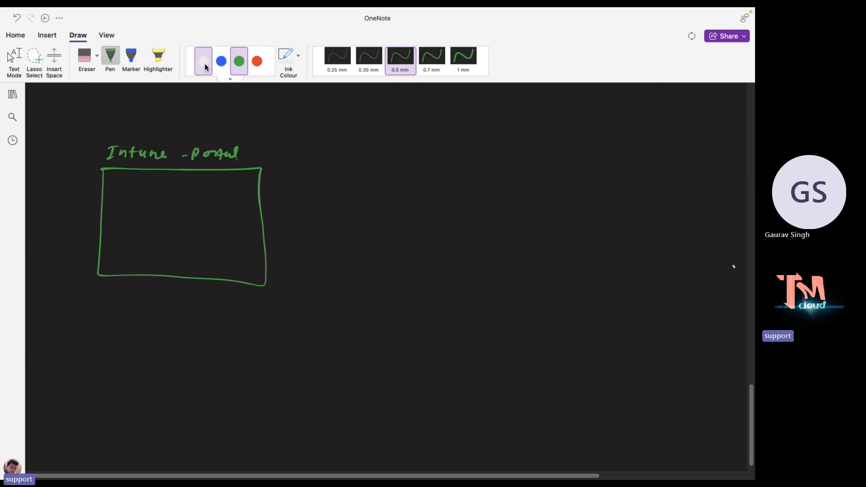
{"action": "left_click_drag", "start_coordinate": [120, 191], "coordinate": [122, 204]}
{"action": "mouse_move", "coordinate": [133, 197]}
{"action": "left_mouse_down"}
{"action": "mouse_move", "coordinate": [160, 199]}
{"action": "mouse_move", "coordinate": [167, 189]}
{"action": "mouse_move", "coordinate": [168, 208]}
{"action": "mouse_move", "coordinate": [113, 209]}
{"action": "left_mouse_up"}
{"action": "left_click_drag", "start_coordinate": [173, 200], "coordinate": [180, 205]}
{"action": "left_click_drag", "start_coordinate": [191, 194], "coordinate": [199, 205]}
{"action": "left_click_drag", "start_coordinate": [202, 199], "coordinate": [243, 201]}
{"action": "left_click", "coordinate": [214, 197]}
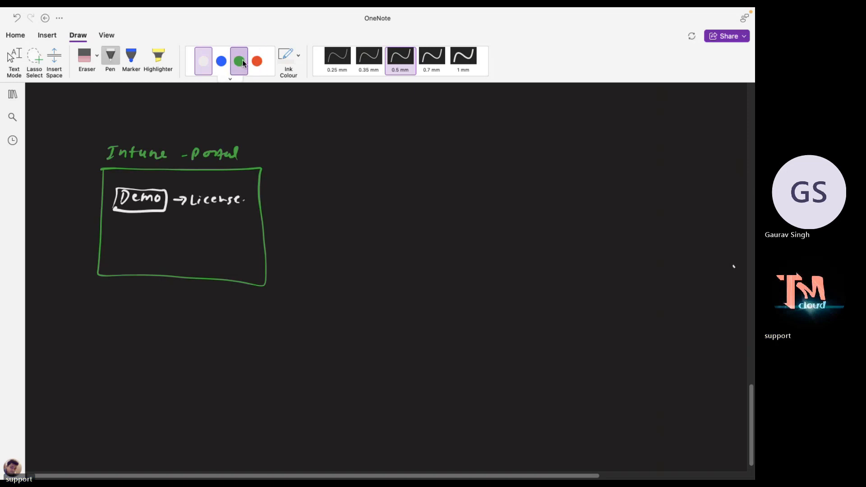
Sketch a red monitor labelled 'win-10,11' above and 'Test-PC' below.
{"action": "left_click", "coordinate": [256, 62]}
{"action": "mouse_move", "coordinate": [527, 214]}
{"action": "left_mouse_down"}
{"action": "mouse_move", "coordinate": [527, 235]}
{"action": "mouse_move", "coordinate": [570, 219]}
{"action": "mouse_move", "coordinate": [525, 235]}
{"action": "mouse_move", "coordinate": [548, 233]}
{"action": "left_mouse_up"}
{"action": "left_click_drag", "start_coordinate": [528, 184], "coordinate": [550, 192]}
{"action": "left_click_drag", "start_coordinate": [552, 192], "coordinate": [562, 190]}
{"action": "left_click", "coordinate": [563, 187]}
{"action": "mouse_move", "coordinate": [579, 183]}
{"action": "left_mouse_down"}
{"action": "mouse_move", "coordinate": [577, 195]}
{"action": "mouse_move", "coordinate": [584, 185]}
{"action": "mouse_move", "coordinate": [592, 195]}
{"action": "left_mouse_up"}
{"action": "left_click_drag", "start_coordinate": [604, 186], "coordinate": [607, 195]}
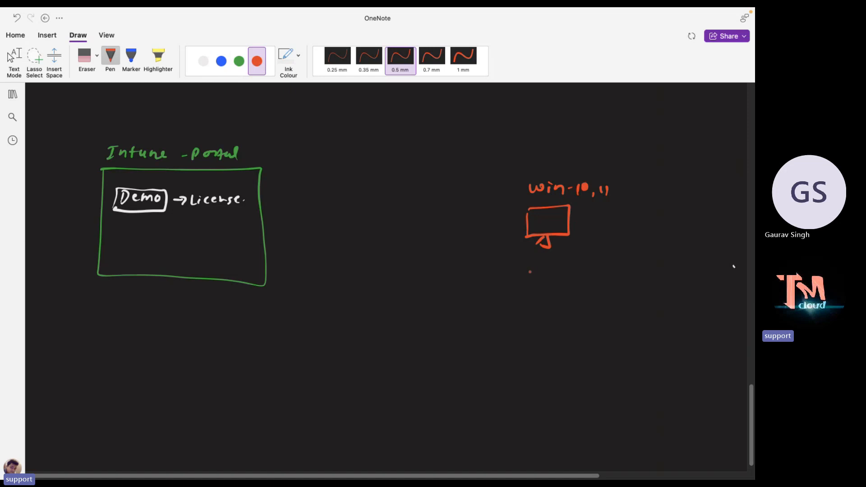
{"action": "mouse_move", "coordinate": [534, 264]}
{"action": "left_mouse_down"}
{"action": "mouse_move", "coordinate": [530, 275]}
{"action": "mouse_move", "coordinate": [540, 261]}
{"action": "mouse_move", "coordinate": [543, 274]}
{"action": "left_mouse_up"}
{"action": "left_click_drag", "start_coordinate": [555, 260], "coordinate": [554, 274]}
{"action": "left_click_drag", "start_coordinate": [553, 266], "coordinate": [574, 275]}
{"action": "left_click_drag", "start_coordinate": [576, 263], "coordinate": [597, 273]}
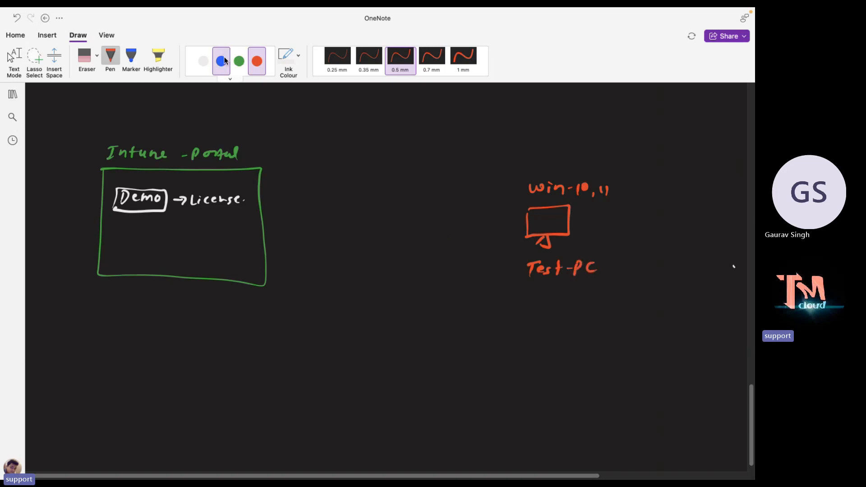
Draw a blue arrow from Test-PC to the box labelled 'Enroll Device to Intune Portal'.
{"action": "left_click", "coordinate": [204, 62]}
{"action": "left_click", "coordinate": [221, 61]}
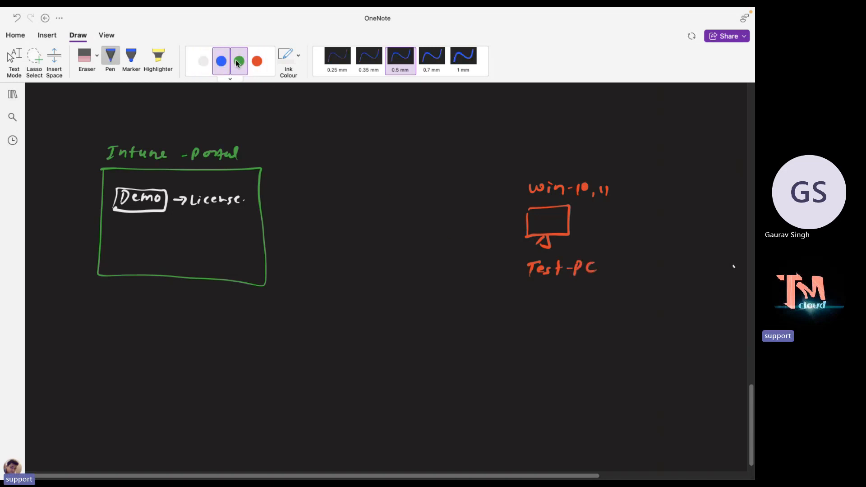
{"action": "mouse_move", "coordinate": [545, 244]}
{"action": "left_mouse_down"}
{"action": "mouse_move", "coordinate": [546, 290]}
{"action": "mouse_move", "coordinate": [202, 262]}
{"action": "mouse_move", "coordinate": [214, 251]}
{"action": "left_mouse_up"}
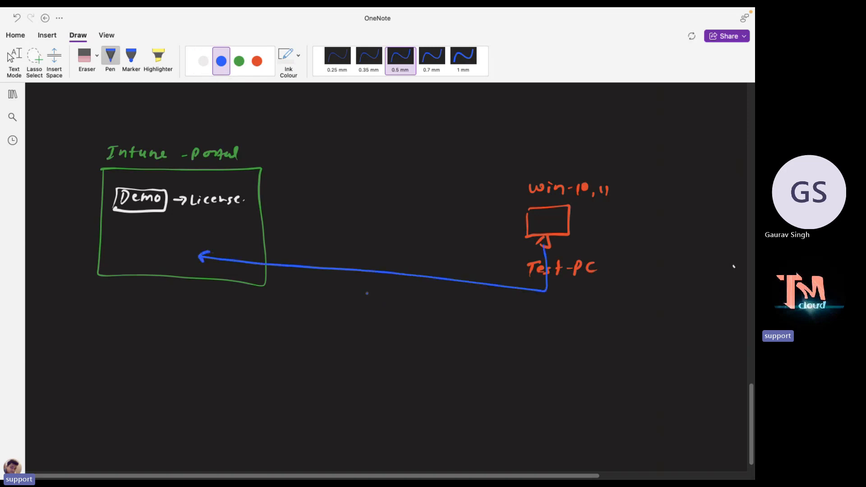
{"action": "mouse_move", "coordinate": [366, 293]}
{"action": "left_mouse_down"}
{"action": "mouse_move", "coordinate": [374, 302]}
{"action": "mouse_move", "coordinate": [407, 293]}
{"action": "mouse_move", "coordinate": [406, 306]}
{"action": "left_mouse_up"}
{"action": "left_click", "coordinate": [420, 305]}
{"action": "mouse_move", "coordinate": [413, 293]}
{"action": "left_mouse_down"}
{"action": "mouse_move", "coordinate": [412, 307]}
{"action": "mouse_move", "coordinate": [367, 325]}
{"action": "mouse_move", "coordinate": [423, 325]}
{"action": "mouse_move", "coordinate": [379, 347]}
{"action": "mouse_move", "coordinate": [384, 341]}
{"action": "left_mouse_up"}
{"action": "mouse_move", "coordinate": [386, 342]}
{"action": "left_mouse_down"}
{"action": "mouse_move", "coordinate": [395, 341]}
{"action": "mouse_move", "coordinate": [370, 378]}
{"action": "mouse_move", "coordinate": [396, 382]}
{"action": "left_mouse_up"}
{"action": "left_click_drag", "start_coordinate": [389, 375], "coordinate": [406, 374]}
{"action": "left_click_drag", "start_coordinate": [404, 374], "coordinate": [458, 383]}
{"action": "left_click", "coordinate": [440, 381]}
{"action": "left_click_drag", "start_coordinate": [459, 376], "coordinate": [469, 384]}
{"action": "left_click_drag", "start_coordinate": [465, 375], "coordinate": [491, 382]}
{"action": "left_click_drag", "start_coordinate": [494, 360], "coordinate": [498, 383]}
{"action": "left_click", "coordinate": [504, 380]}
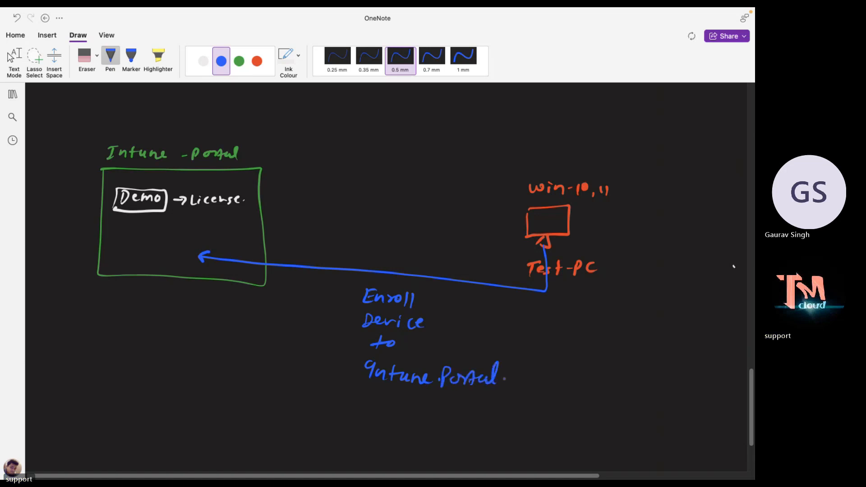
{"action": "left_click", "coordinate": [204, 61]}
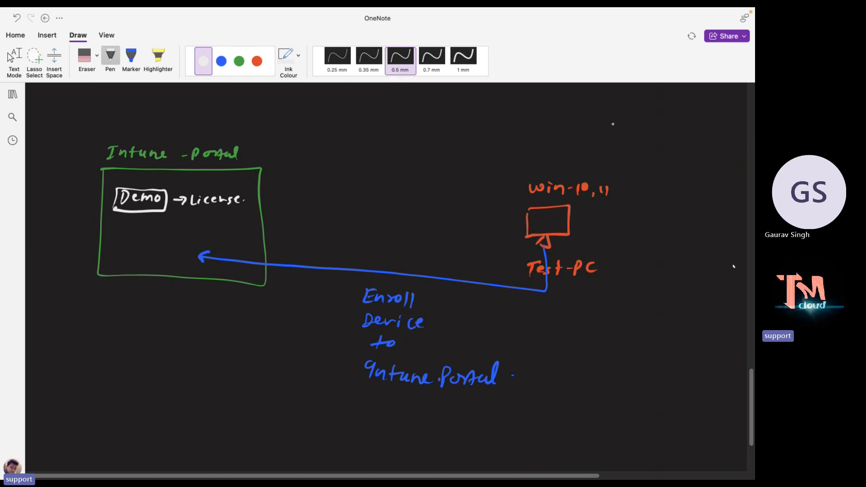
Handwrite items '1. MDMURL' and '2- Company portal' at the top right.
{"action": "left_click", "coordinate": [620, 132]}
{"action": "mouse_move", "coordinate": [612, 123]}
{"action": "left_mouse_down"}
{"action": "mouse_move", "coordinate": [611, 136]}
{"action": "mouse_move", "coordinate": [640, 121]}
{"action": "mouse_move", "coordinate": [648, 134]}
{"action": "left_mouse_up"}
{"action": "mouse_move", "coordinate": [652, 123]}
{"action": "left_mouse_down"}
{"action": "mouse_move", "coordinate": [651, 134]}
{"action": "mouse_move", "coordinate": [694, 136]}
{"action": "mouse_move", "coordinate": [700, 125]}
{"action": "left_mouse_up"}
{"action": "mouse_move", "coordinate": [706, 136]}
{"action": "left_mouse_down"}
{"action": "mouse_move", "coordinate": [708, 127]}
{"action": "mouse_move", "coordinate": [730, 134]}
{"action": "left_mouse_up"}
{"action": "left_click_drag", "start_coordinate": [604, 157], "coordinate": [640, 171]}
{"action": "left_click_drag", "start_coordinate": [650, 163], "coordinate": [674, 173]}
{"action": "mouse_move", "coordinate": [682, 163]}
{"action": "left_mouse_down"}
{"action": "mouse_move", "coordinate": [691, 170]}
{"action": "mouse_move", "coordinate": [704, 164]}
{"action": "left_mouse_up"}
{"action": "left_click_drag", "start_coordinate": [703, 165], "coordinate": [704, 179]}
{"action": "mouse_move", "coordinate": [664, 188]}
{"action": "left_mouse_down"}
{"action": "mouse_move", "coordinate": [666, 200]}
{"action": "mouse_move", "coordinate": [680, 189]}
{"action": "mouse_move", "coordinate": [714, 195]}
{"action": "left_mouse_up"}
{"action": "left_click", "coordinate": [680, 191]}
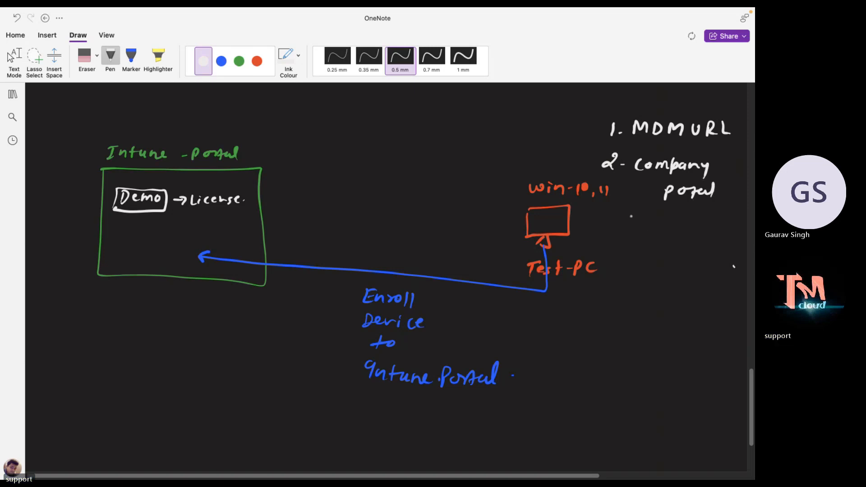
Add items '3. BULK Enroll' and '4. Autopilot' below them.
{"action": "left_click_drag", "start_coordinate": [609, 216], "coordinate": [613, 227]}
{"action": "left_click_drag", "start_coordinate": [621, 223], "coordinate": [640, 230]}
{"action": "left_click_drag", "start_coordinate": [649, 220], "coordinate": [679, 230]}
{"action": "mouse_move", "coordinate": [686, 219]}
{"action": "left_mouse_down"}
{"action": "mouse_move", "coordinate": [689, 236]}
{"action": "mouse_move", "coordinate": [704, 220]}
{"action": "left_mouse_up"}
{"action": "left_click_drag", "start_coordinate": [697, 225], "coordinate": [711, 230]}
{"action": "left_click_drag", "start_coordinate": [712, 225], "coordinate": [729, 231]}
{"action": "left_click_drag", "start_coordinate": [734, 219], "coordinate": [735, 234]}
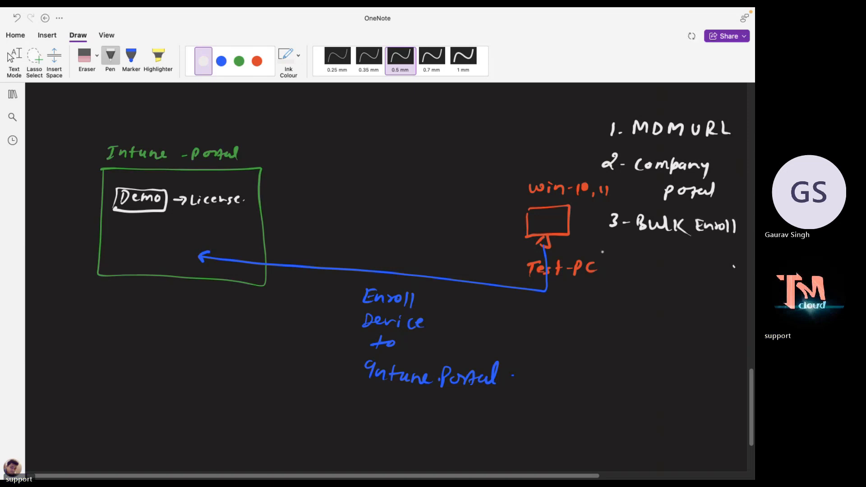
{"action": "left_click_drag", "start_coordinate": [608, 253], "coordinate": [617, 263]}
{"action": "left_click_drag", "start_coordinate": [616, 253], "coordinate": [616, 268]}
{"action": "mouse_move", "coordinate": [623, 261]}
{"action": "left_mouse_down"}
{"action": "mouse_move", "coordinate": [644, 255]}
{"action": "mouse_move", "coordinate": [662, 269]}
{"action": "mouse_move", "coordinate": [706, 270]}
{"action": "left_mouse_up"}
{"action": "left_click_drag", "start_coordinate": [714, 260], "coordinate": [723, 272]}
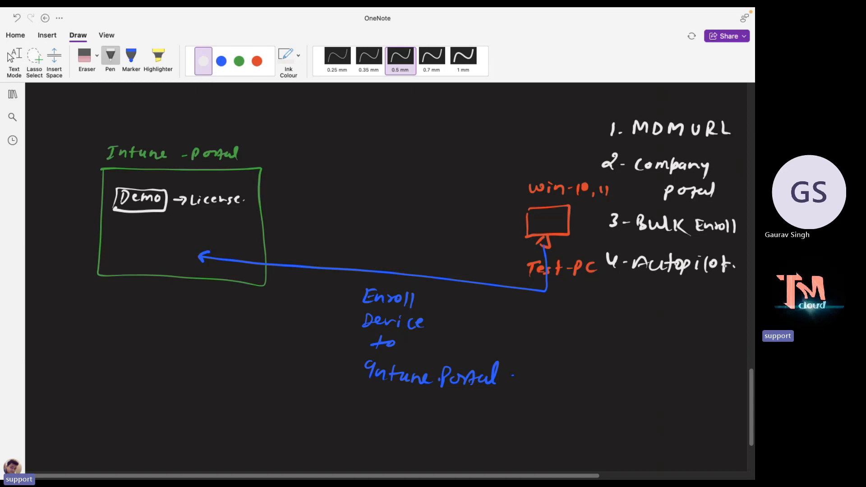
Exit ink mode and switch to the Win-11 VM space in VMware Workstation.
{"action": "key", "text": "Escape"}
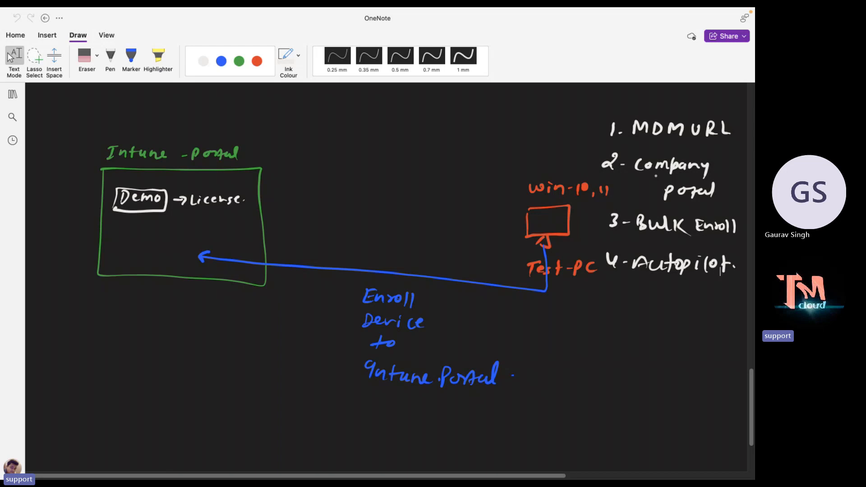
{"action": "key", "text": "ctrl+Right"}
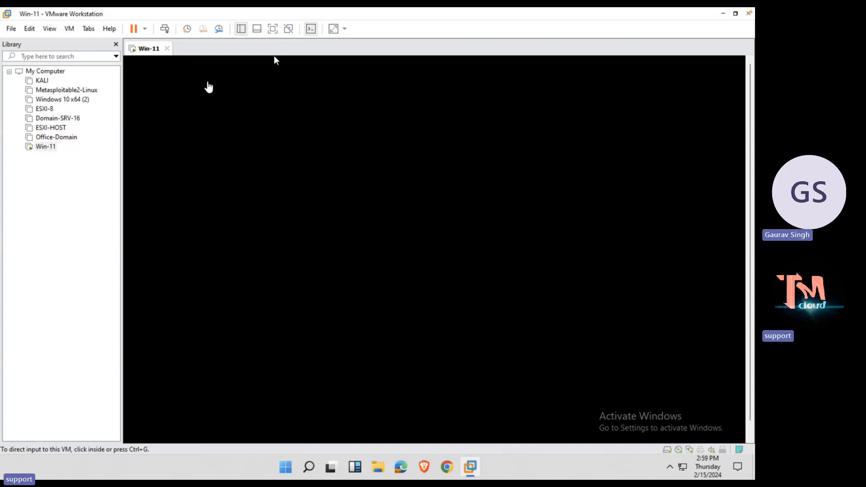
Switch to the Mac desktop and close the PenTablet settings window.
{"action": "key", "text": "ctrl+Left"}
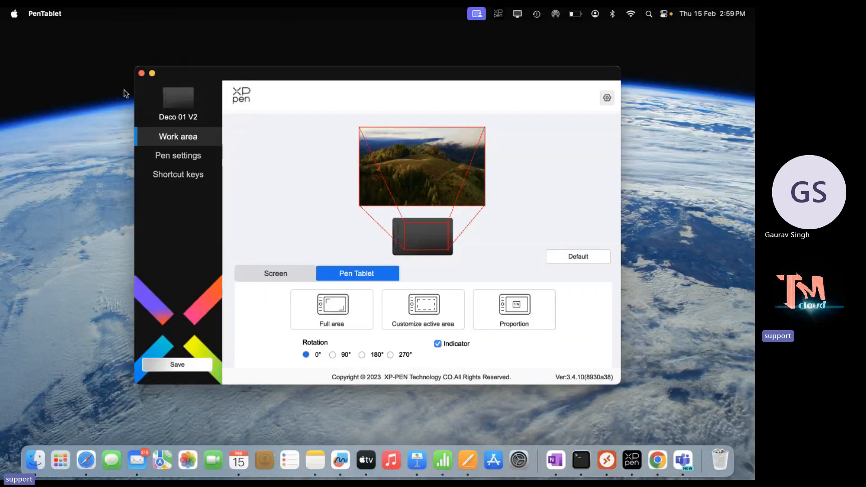
{"action": "left_click", "coordinate": [141, 73]}
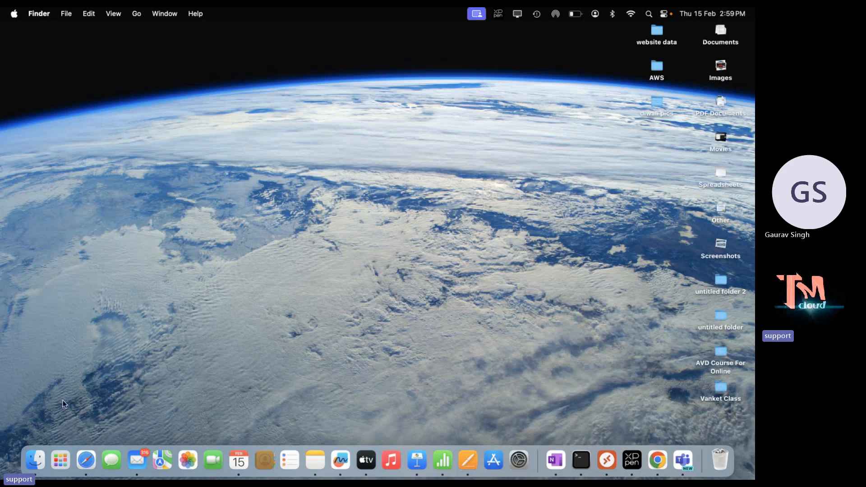